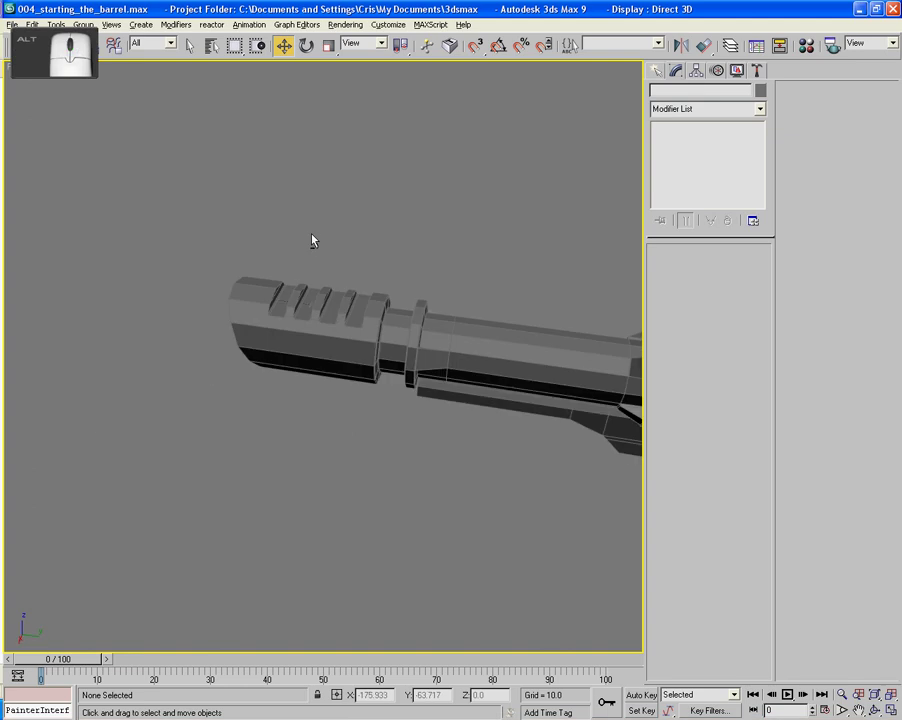
# Step: Select the Gun_Base object and pick one outer and one inner rim edge at the muzzle's front opening in Edge mode
pyautogui.scroll(-4, 330, 270)
pyautogui.keyDown('alt'); pyautogui.moveTo(357, 304); pyautogui.dragTo(330, 294, button='middle'); pyautogui.keyUp('alt')
pyautogui.click(340, 340)
pyautogui.scroll(4, 340, 370)
pyautogui.keyDown('alt'); pyautogui.moveTo(349, 388); pyautogui.dragTo(543, 310, button='middle'); pyautogui.keyUp('alt')
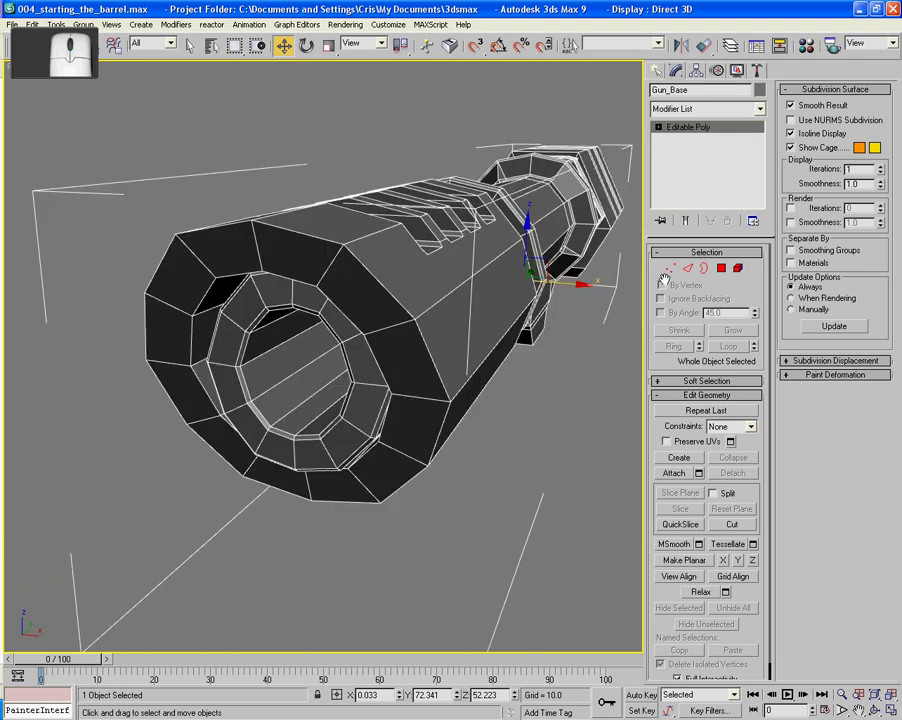
pyautogui.press('2')
pyautogui.click(380, 280)
pyautogui.keyDown('ctrl'); pyautogui.click(329, 301); pyautogui.keyUp('ctrl')
pyautogui.keyDown('alt'); pyautogui.moveTo(329, 320); pyautogui.dragTo(368, 279, button='middle'); pyautogui.keyUp('alt')
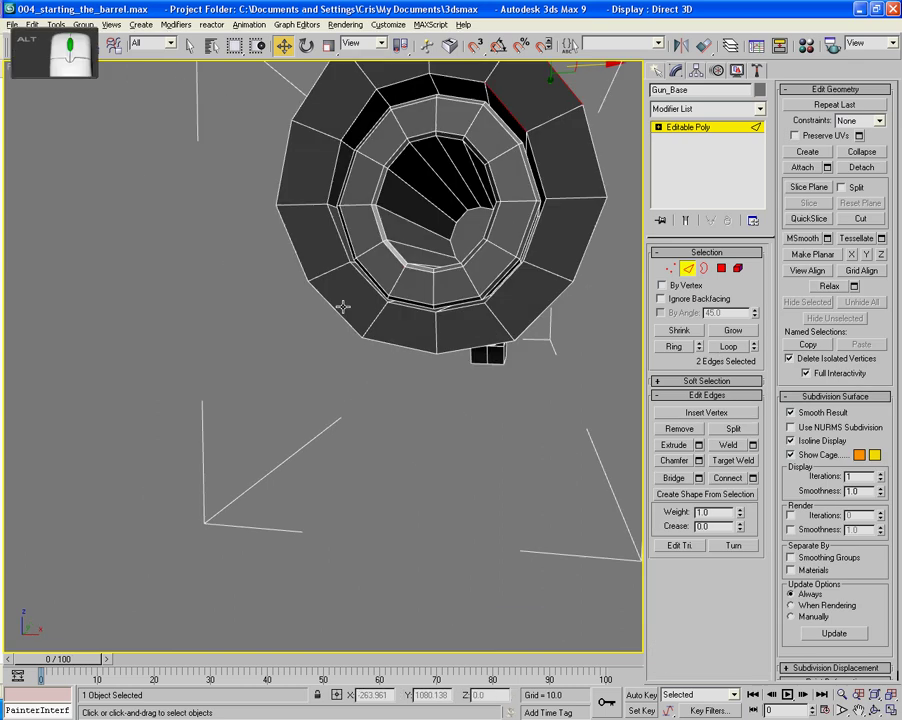
pyautogui.keyDown('alt'); pyautogui.moveTo(421, 237); pyautogui.dragTo(370, 289, button='middle'); pyautogui.keyUp('alt')
pyautogui.keyDown('alt'); pyautogui.moveTo(425, 264); pyautogui.dragTo(332, 298, button='middle'); pyautogui.keyUp('alt')
pyautogui.keyDown('ctrl'); pyautogui.click(341, 296); pyautogui.keyUp('ctrl')
pyautogui.keyDown('alt'); pyautogui.moveTo(263, 299); pyautogui.dragTo(248, 346, button='middle'); pyautogui.keyUp('alt')
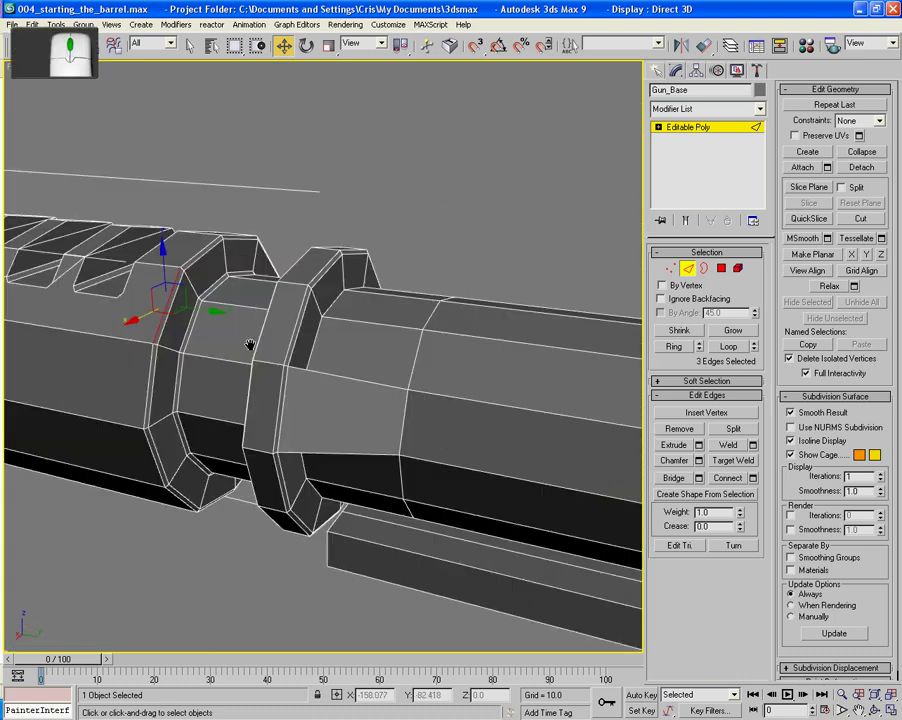
pyautogui.keyDown('ctrl'); pyautogui.click(166, 306); pyautogui.keyUp('ctrl')
# Step: Add the side edges of the first rib and the neighbouring groove edge behind the wedged collar to the edge selection
pyautogui.keyDown('alt'); pyautogui.moveTo(142, 290); pyautogui.dragTo(238, 318, button='middle'); pyautogui.keyUp('alt')
pyautogui.moveTo(556, 434); pyautogui.dragTo(175, 306, button='middle')
pyautogui.scroll(-5, 240, 340)
pyautogui.scroll(5, 180, 306)
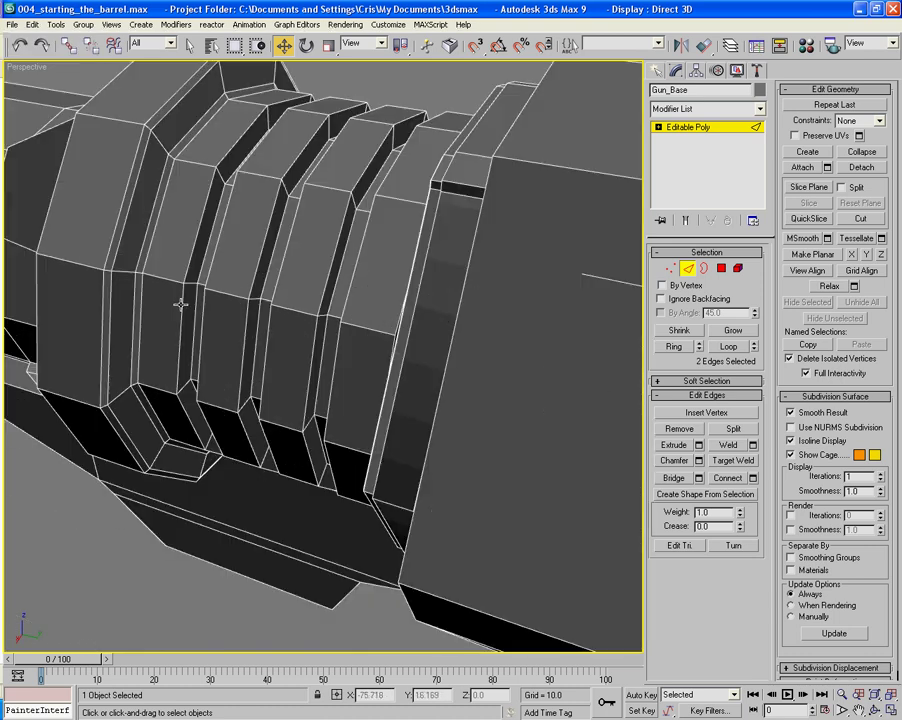
pyautogui.keyDown('ctrl'); pyautogui.click(146, 240); pyautogui.keyUp('ctrl')
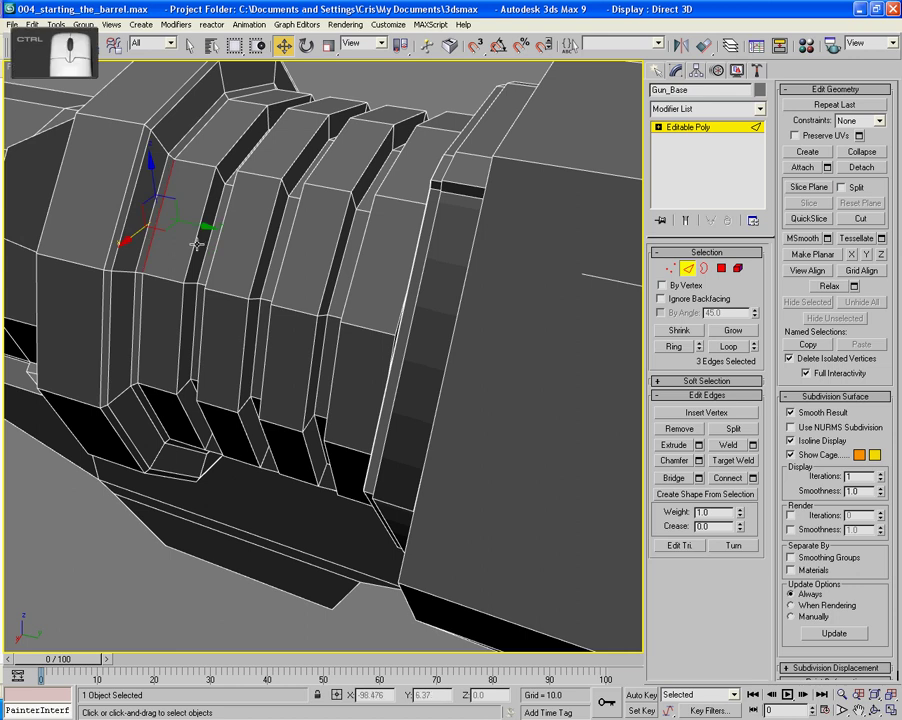
pyautogui.keyDown('ctrl'); pyautogui.click(205, 258); pyautogui.keyUp('ctrl')
pyautogui.keyDown('ctrl'); pyautogui.click(209, 260); pyautogui.keyUp('ctrl')
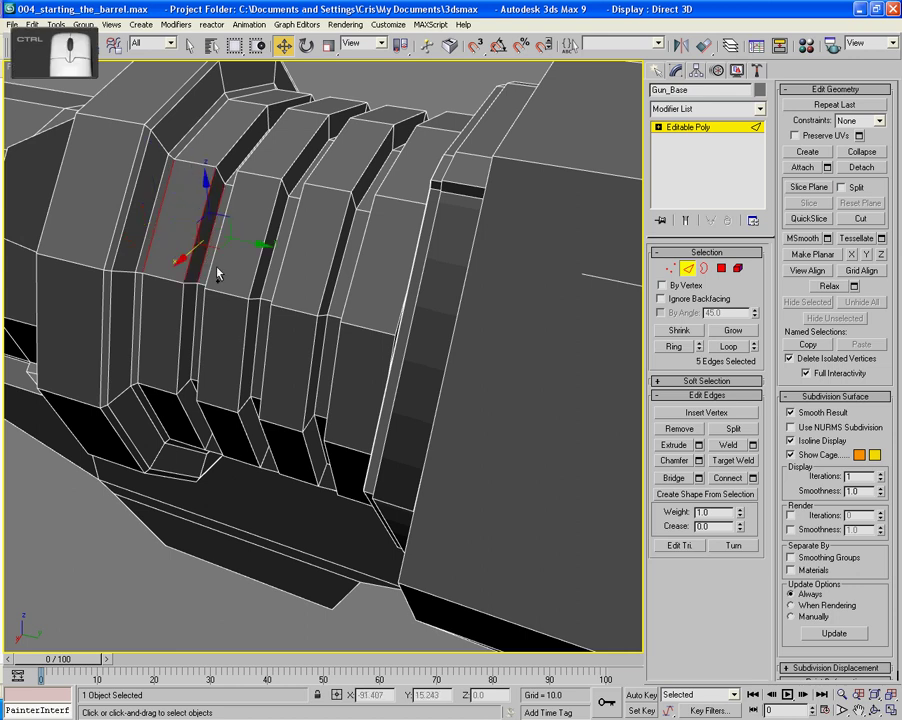
# Step: Add edges around the first groove and second rib to the selection, undoing the accidental edge move
pyautogui.keyDown('alt'); pyautogui.moveTo(217, 273); pyautogui.dragTo(512, 285, button='middle'); pyautogui.keyUp('alt')
pyautogui.keyDown('ctrl'); pyautogui.click(511, 285); pyautogui.keyUp('ctrl')
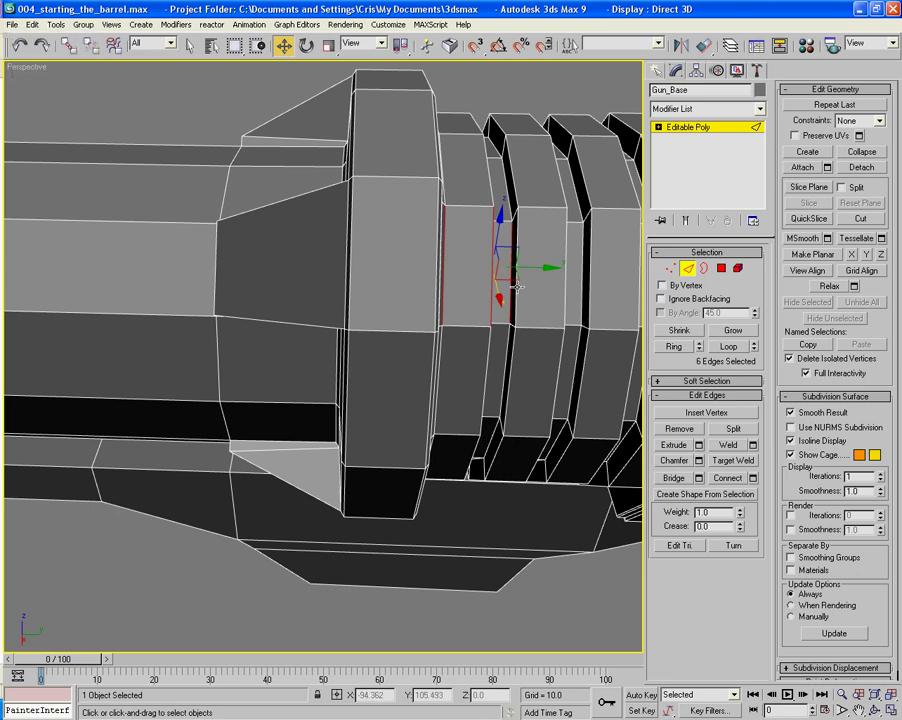
pyautogui.keyDown('ctrl'); pyautogui.click(584, 290); pyautogui.keyUp('ctrl')
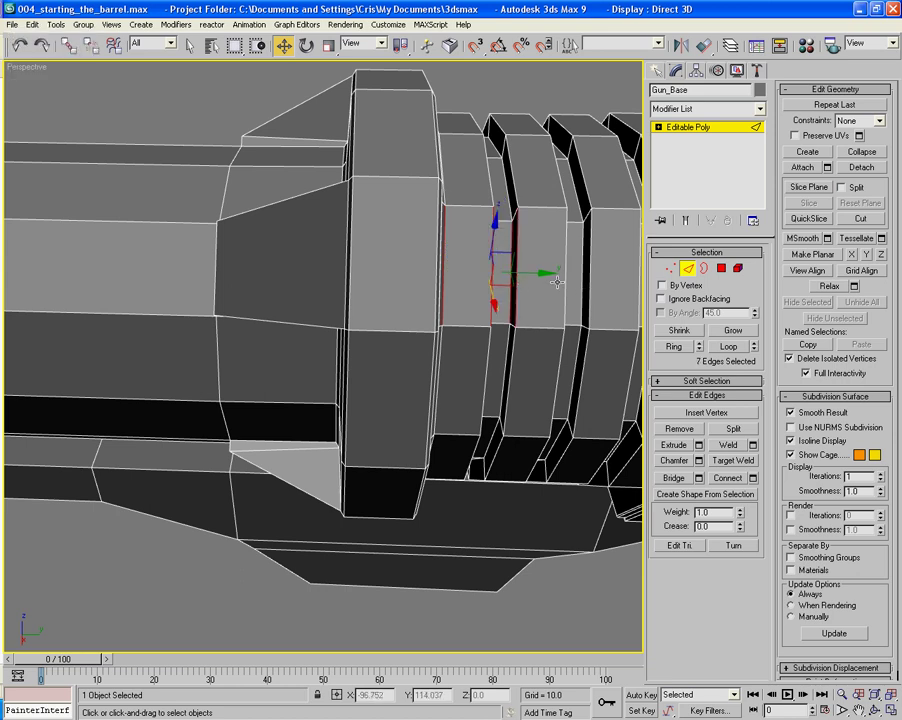
pyautogui.keyDown('ctrl'); pyautogui.moveTo(566, 282); pyautogui.dragTo(573, 287); pyautogui.keyUp('ctrl')
pyautogui.hotkey('ctrl', 'z')
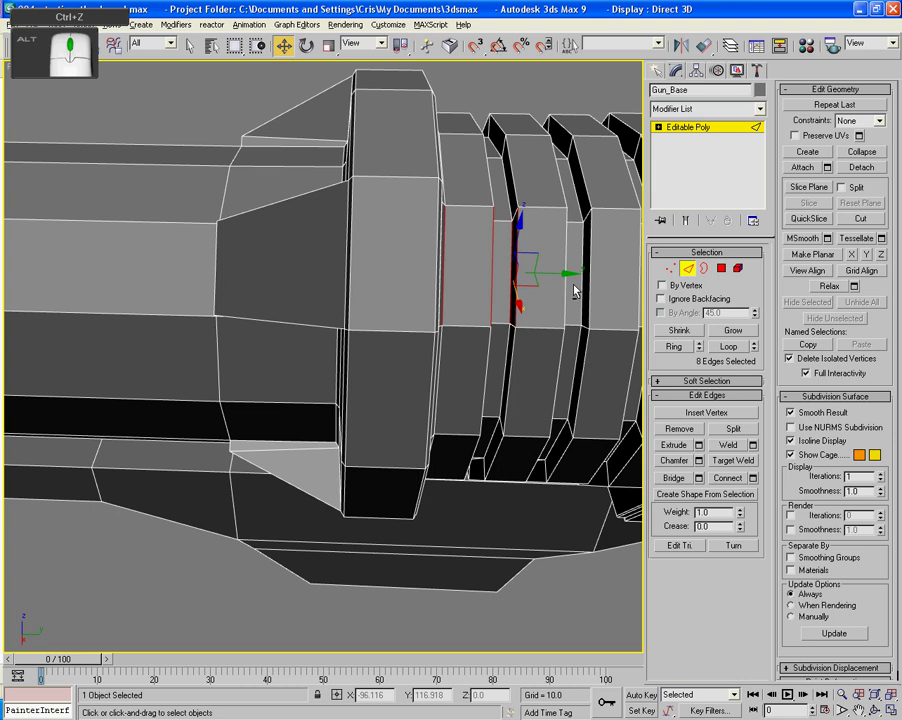
# Step: Switch to the Select tool and add further side edges of the remaining barrel ribs to the selection
pyautogui.keyDown('alt'); pyautogui.moveTo(576, 291); pyautogui.dragTo(553, 282, button='middle'); pyautogui.keyUp('alt')
pyautogui.press('q')
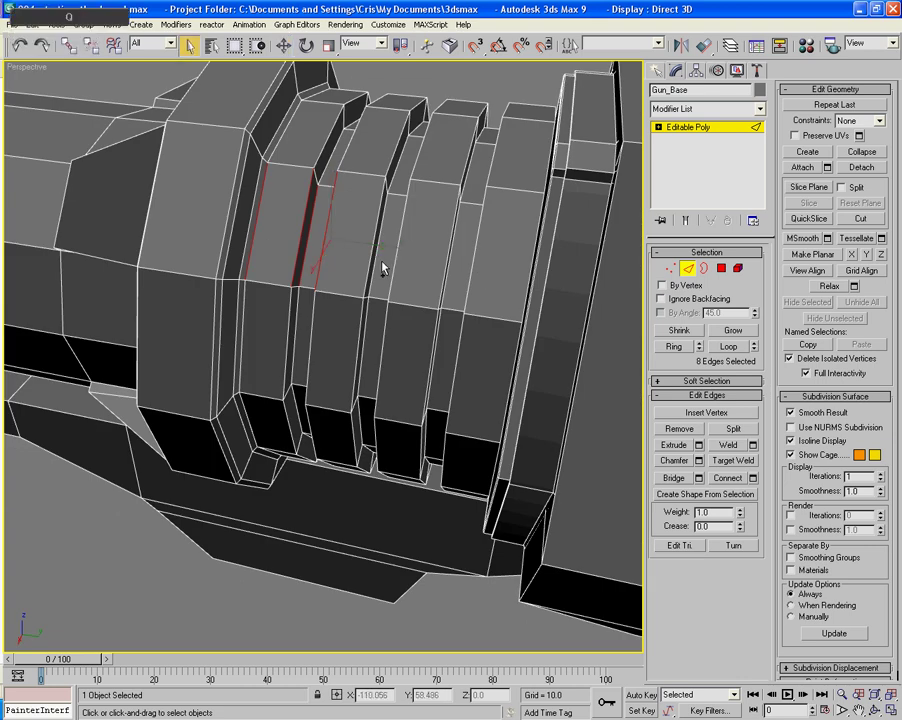
pyautogui.keyDown('ctrl'); pyautogui.click(378, 256); pyautogui.keyUp('ctrl')
pyautogui.keyDown('ctrl'); pyautogui.click(372, 248); pyautogui.keyUp('ctrl')
pyautogui.keyDown('alt'); pyautogui.moveTo(406, 269); pyautogui.dragTo(458, 262, button='middle'); pyautogui.keyUp('alt')
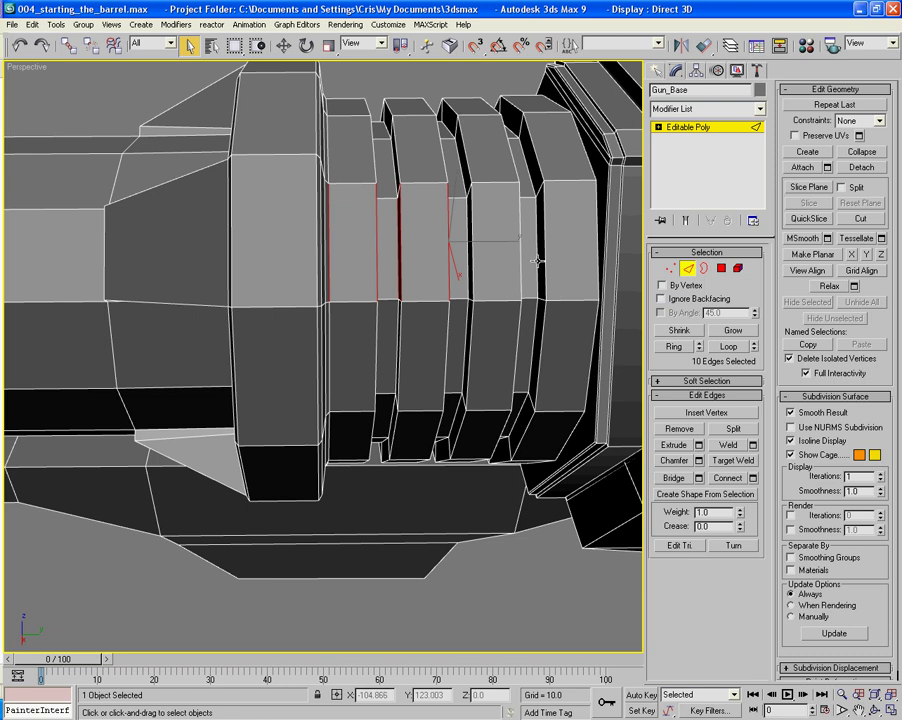
pyautogui.keyDown('ctrl'); pyautogui.click(537, 261); pyautogui.keyUp('ctrl')
pyautogui.keyDown('ctrl'); pyautogui.click(546, 262); pyautogui.keyUp('ctrl')
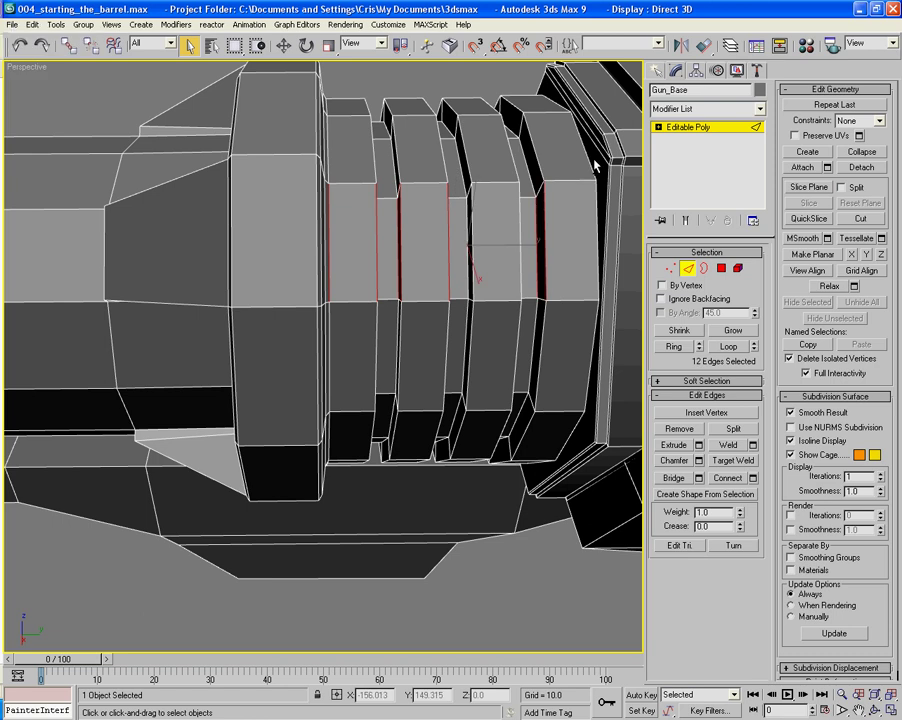
pyautogui.keyDown('ctrl'); pyautogui.click(596, 197); pyautogui.keyUp('ctrl')
# Step: Add an edge on the front rim of the large body behind the ribs and expand all picked edges to full loops
pyautogui.scroll(-2, 594, 197)
pyautogui.moveTo(476, 257); pyautogui.dragTo(295, 271, button='middle')
pyautogui.moveTo(636, 410); pyautogui.dragTo(362, 380, button='middle')
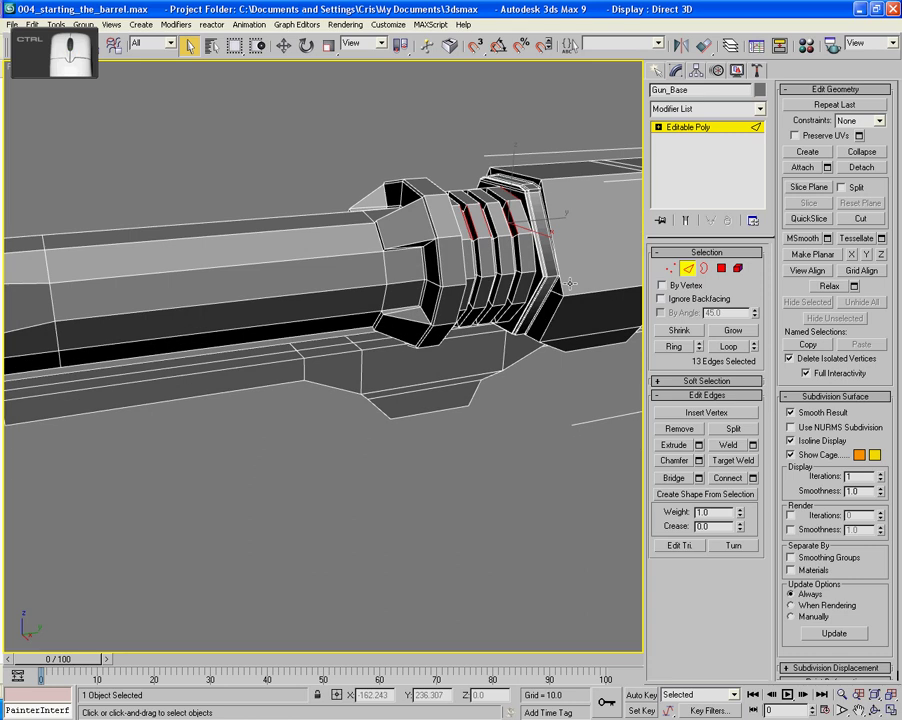
pyautogui.keyDown('ctrl'); pyautogui.click(553, 275); pyautogui.keyUp('ctrl')
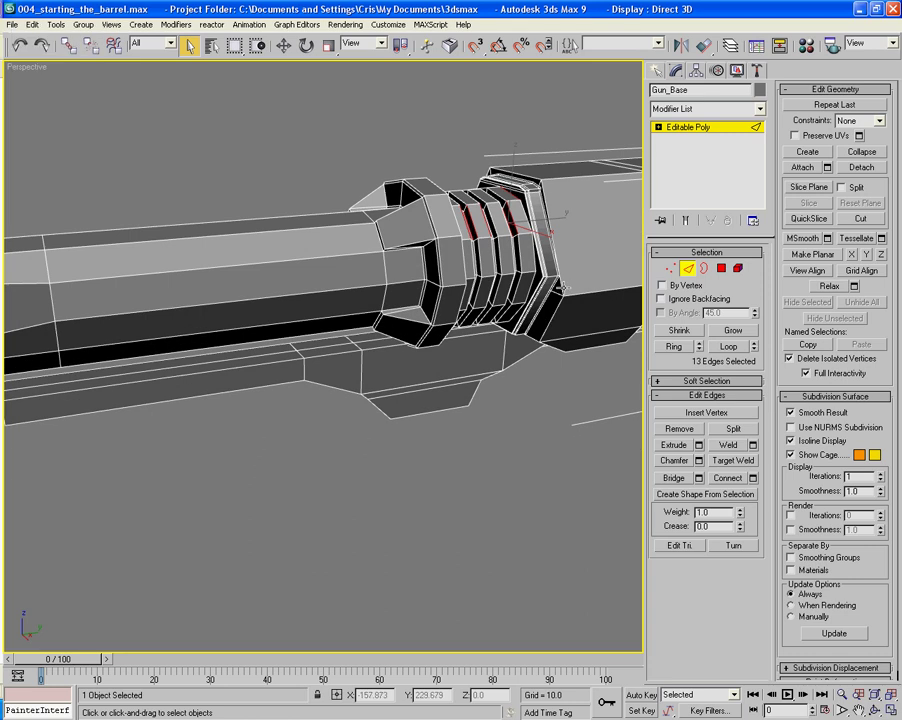
pyautogui.click(728, 346)
# Step: Add the base edge where the collar's raised wedge meets the barrel to the selection, undoing the stray extra pick
pyautogui.moveTo(586, 460); pyautogui.dragTo(502, 483, button='middle')
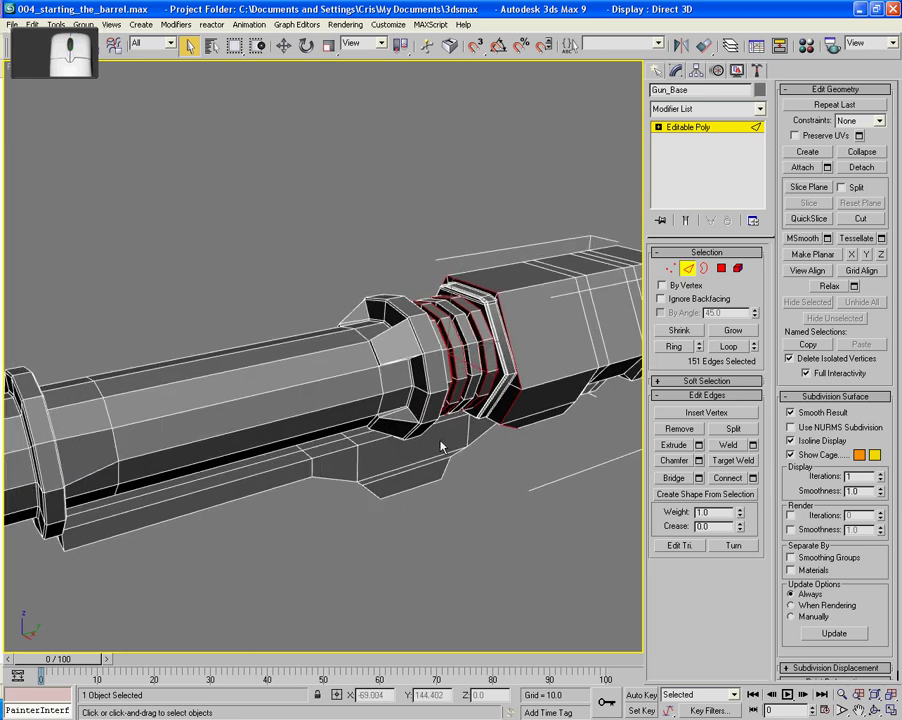
pyautogui.scroll(5, 440, 440)
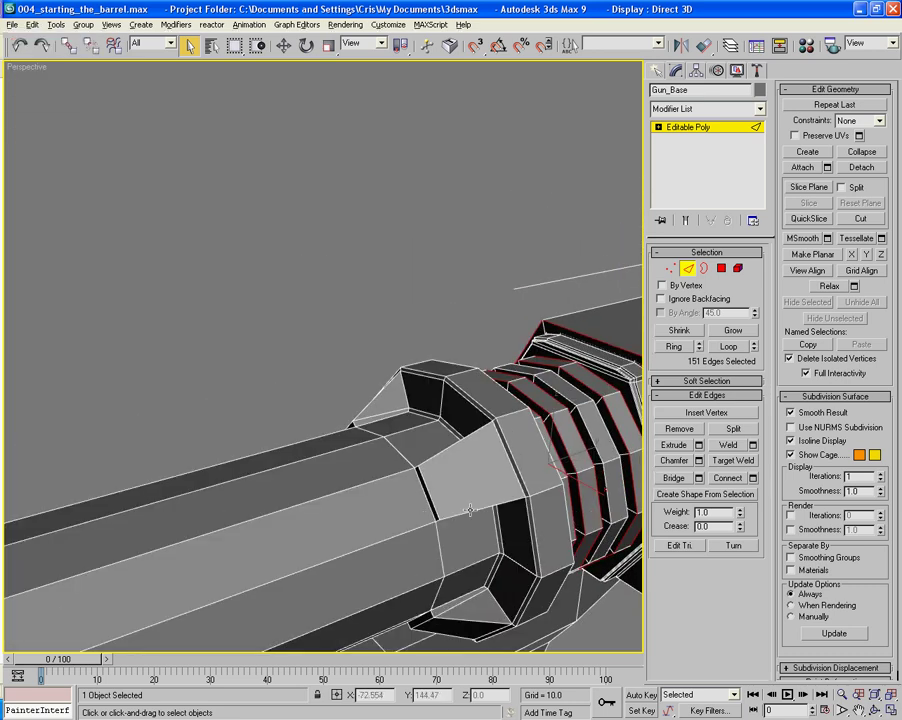
pyautogui.keyDown('alt'); pyautogui.moveTo(516, 516); pyautogui.dragTo(431, 562, button='middle'); pyautogui.keyUp('alt')
pyautogui.scroll(5, 519, 553)
pyautogui.keyDown('ctrl'); pyautogui.click(439, 397); pyautogui.keyUp('ctrl')
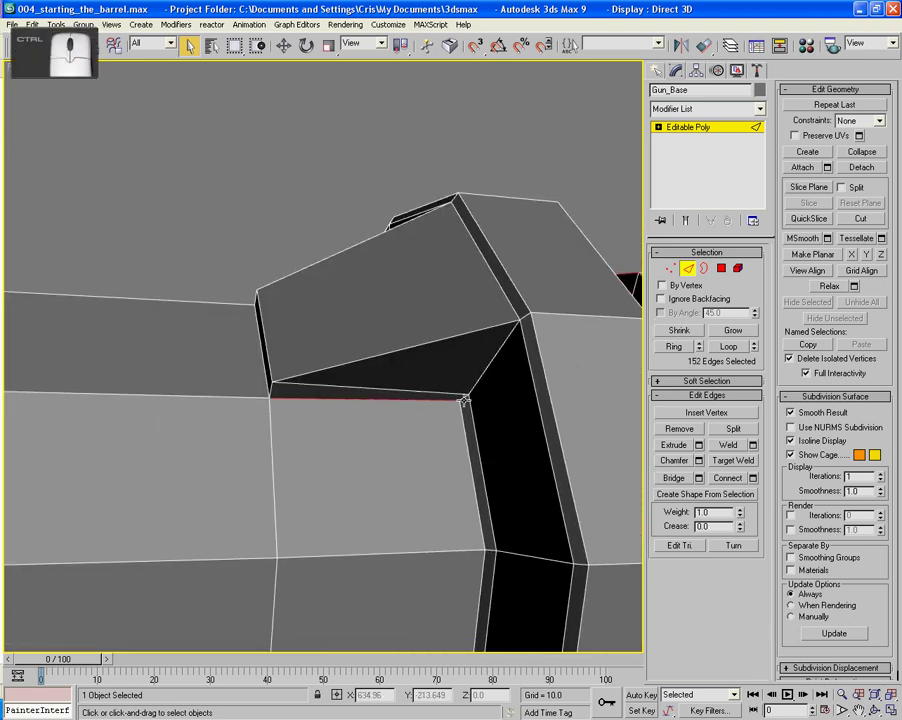
pyautogui.keyDown('ctrl'); pyautogui.click(479, 388); pyautogui.keyUp('ctrl')
pyautogui.hotkey('ctrl', 'z')
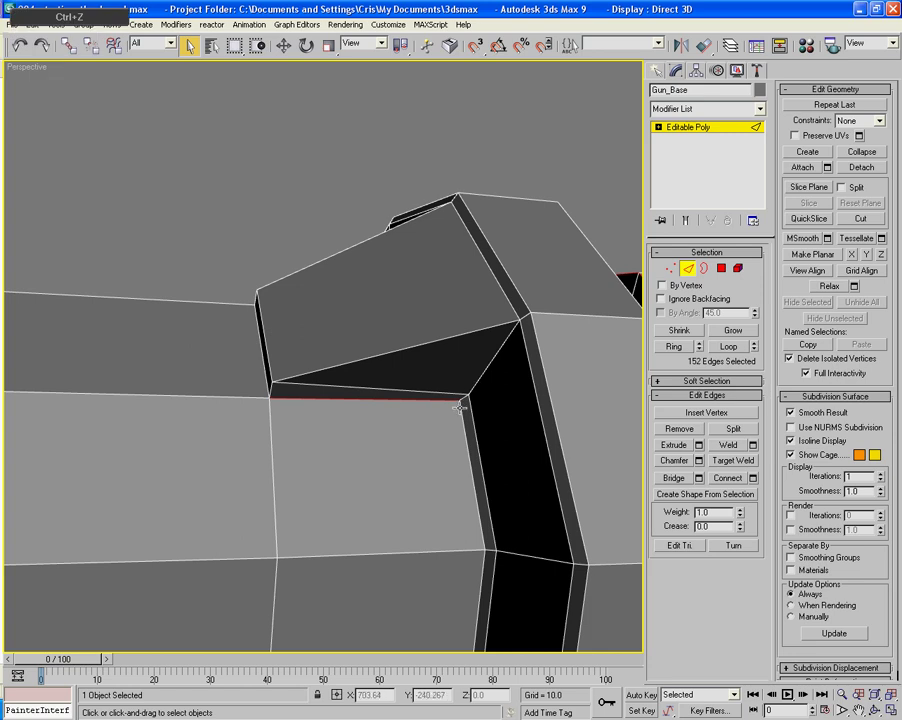
# Step: Add the inner corner edges and the sloping side edge of the same collar wedge to the selection
pyautogui.keyDown('alt'); pyautogui.moveTo(459, 411); pyautogui.dragTo(524, 187, button='middle'); pyautogui.keyUp('alt')
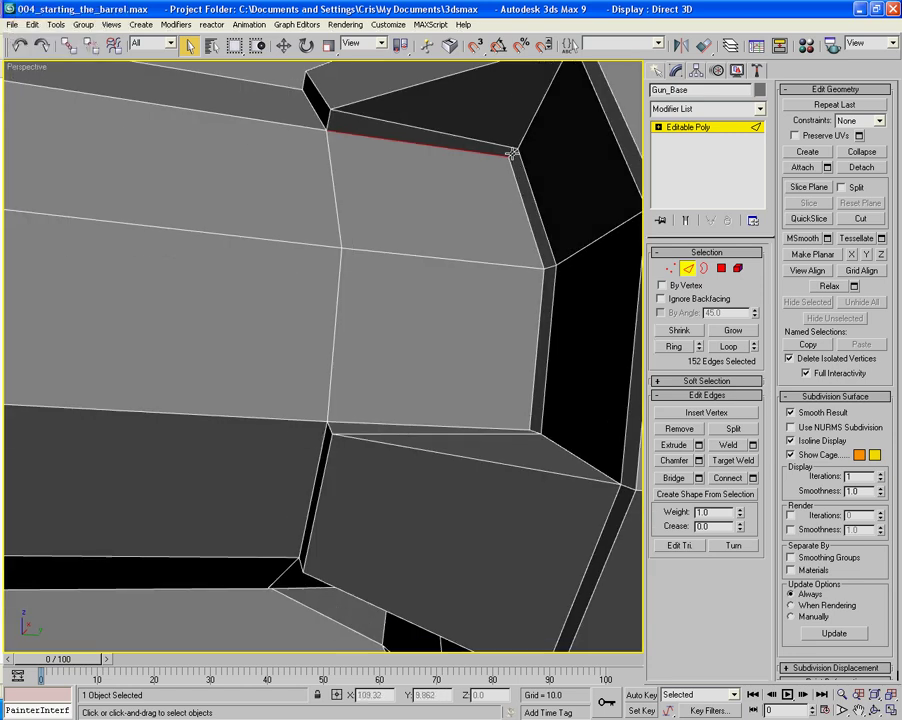
pyautogui.keyDown('ctrl'); pyautogui.click(528, 132); pyautogui.keyUp('ctrl')
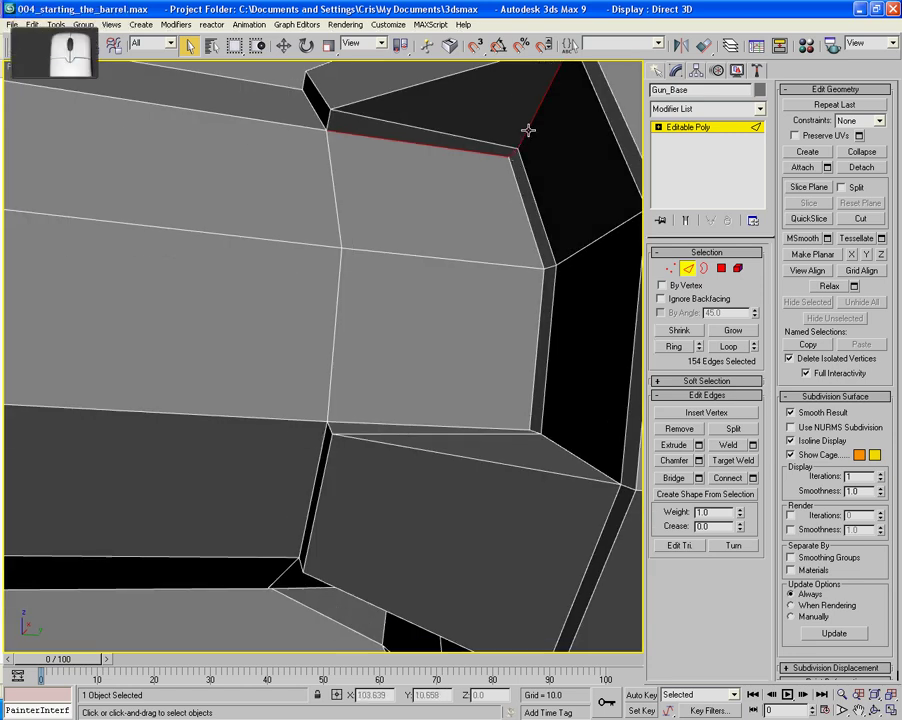
pyautogui.keyDown('ctrl'); pyautogui.click(415, 91); pyautogui.keyUp('ctrl')
# Step: Add the base and inner corner edges on the opposite side of the collar wedge to the selection
pyautogui.keyDown('alt'); pyautogui.moveTo(326, 121); pyautogui.dragTo(339, 164, button='middle'); pyautogui.keyUp('alt')
pyautogui.keyDown('alt'); pyautogui.moveTo(360, 326); pyautogui.dragTo(358, 283, button='middle'); pyautogui.keyUp('alt')
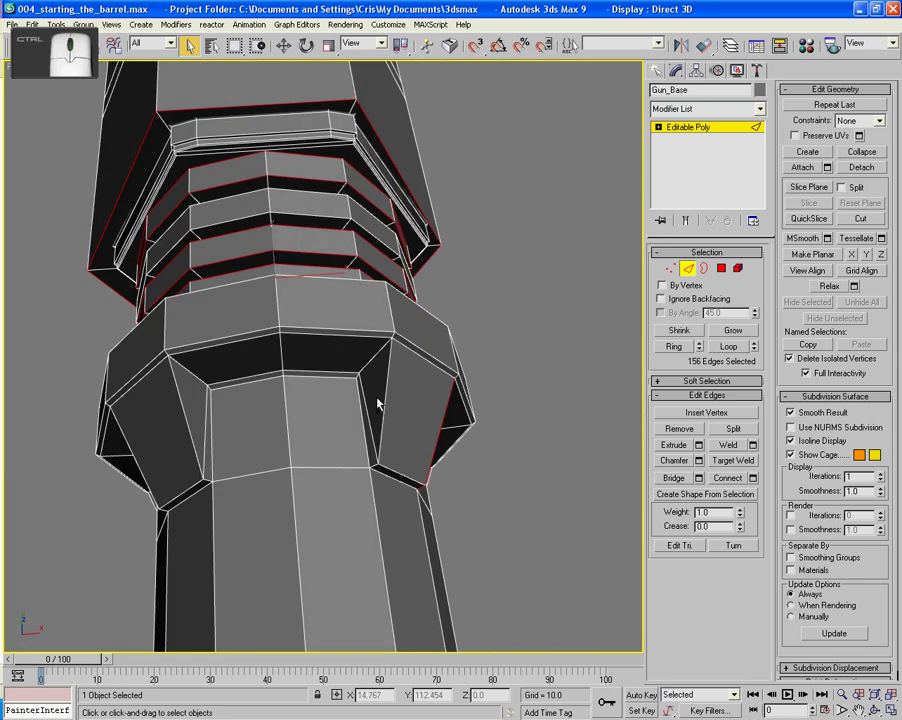
pyautogui.keyDown('ctrl'); pyautogui.click(375, 455); pyautogui.keyUp('ctrl')
pyautogui.keyDown('ctrl'); pyautogui.click(373, 440); pyautogui.keyUp('ctrl')
pyautogui.keyDown('ctrl'); pyautogui.click(369, 463); pyautogui.keyUp('ctrl')
pyautogui.keyDown('ctrl'); pyautogui.click(360, 382); pyautogui.keyUp('ctrl')
pyautogui.keyDown('ctrl'); pyautogui.click(367, 362); pyautogui.keyUp('ctrl')
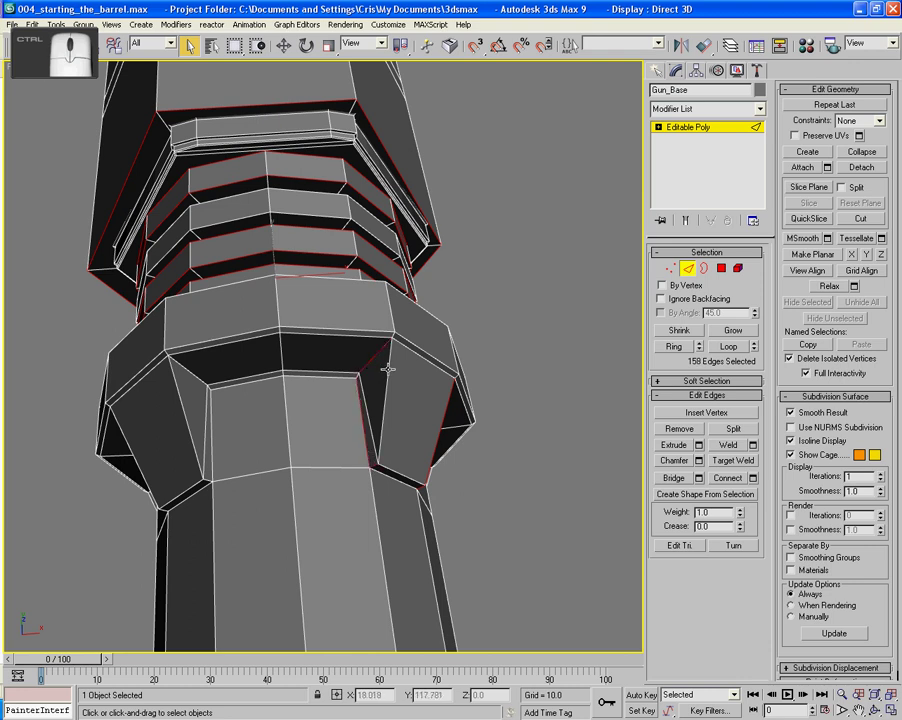
# Step: Undo the mistaken edge picks, enable Ignore Backfacing, and add the wedge's remaining sloping side edge to the selection
pyautogui.hotkey('ctrl', 'z')
pyautogui.hotkey('ctrl', 'z')
pyautogui.click(671, 300)
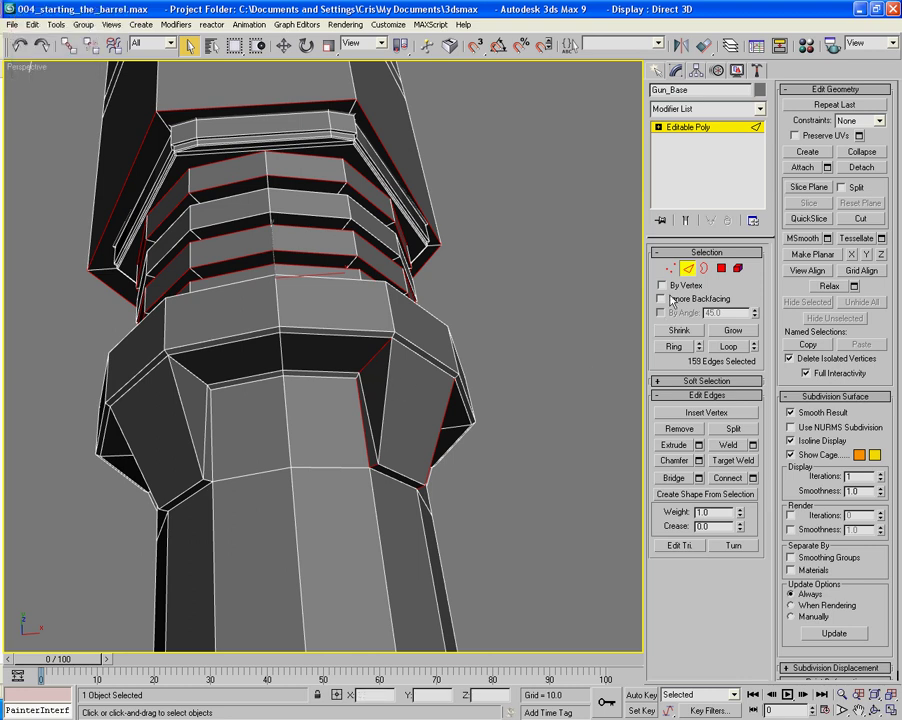
pyautogui.keyDown('ctrl'); pyautogui.click(388, 368); pyautogui.keyUp('ctrl')
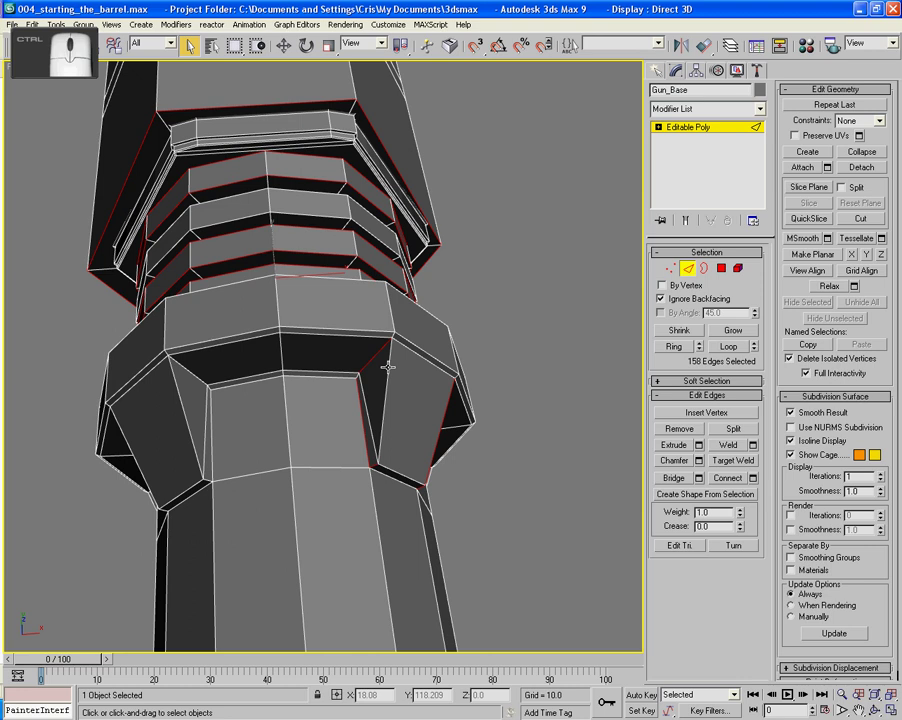
pyautogui.hotkey('ctrl', 'z')
pyautogui.keyDown('ctrl'); pyautogui.click(382, 438); pyautogui.keyUp('ctrl')
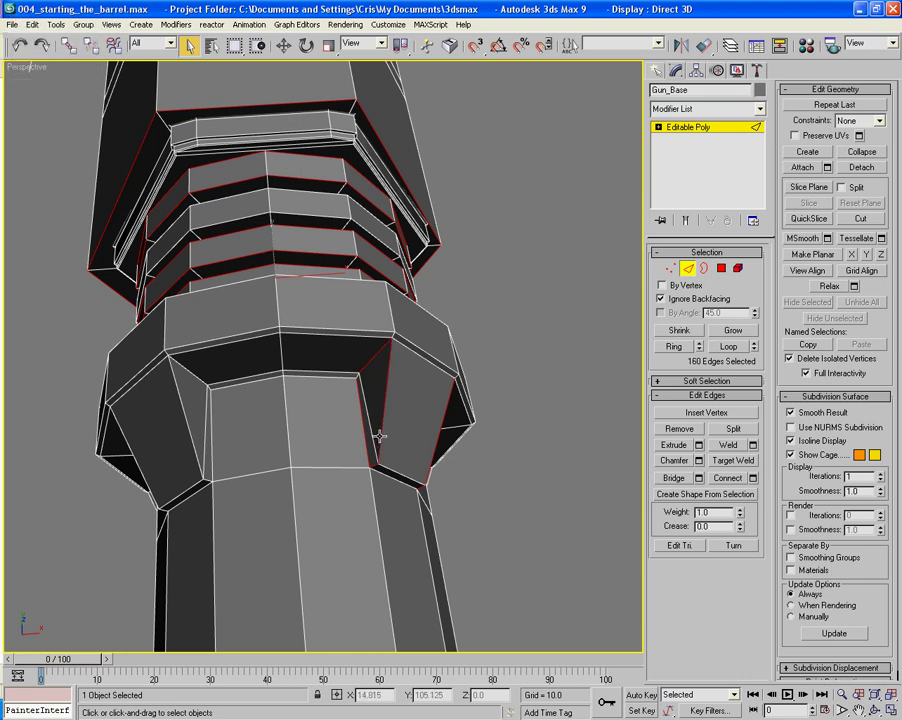
# Step: Add the base, sloping side and inner corner edges on the facing side of the neighbouring collar wedge to the selection
pyautogui.keyDown('ctrl'); pyautogui.click(210, 454); pyautogui.keyUp('ctrl')
pyautogui.keyDown('ctrl'); pyautogui.click(206, 483); pyautogui.keyUp('ctrl')
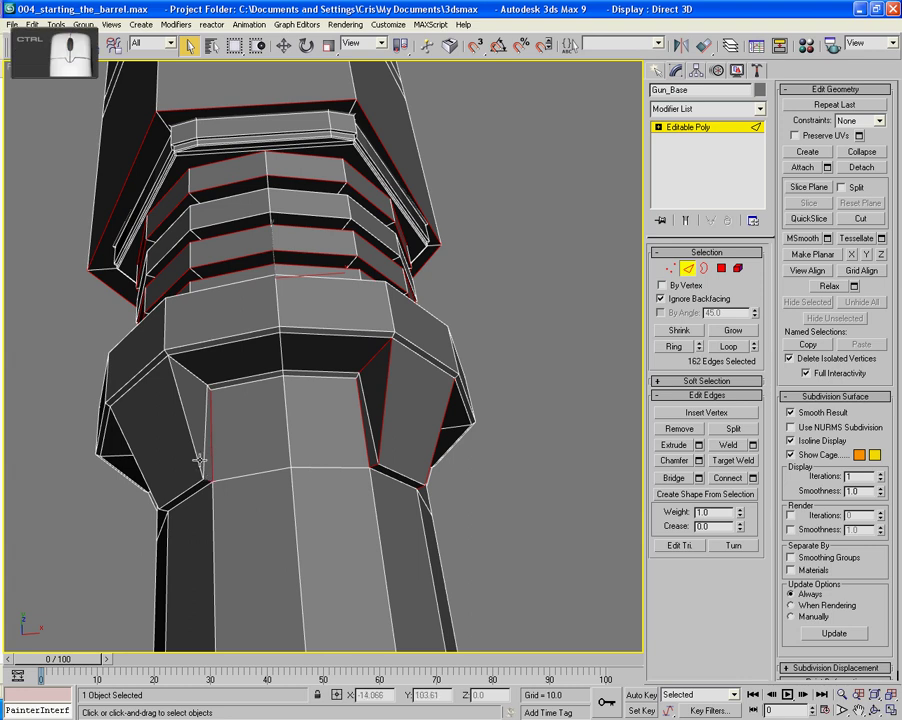
pyautogui.keyDown('ctrl'); pyautogui.click(197, 422); pyautogui.keyUp('ctrl')
pyautogui.keyDown('ctrl'); pyautogui.click(207, 386); pyautogui.keyUp('ctrl')
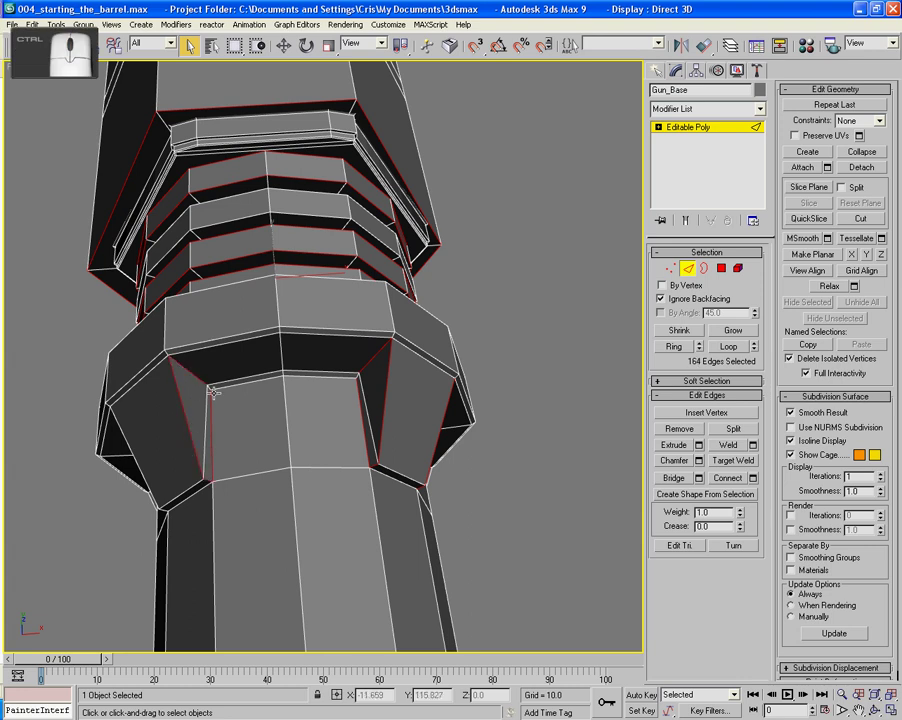
pyautogui.keyDown('ctrl'); pyautogui.click(209, 387); pyautogui.keyUp('ctrl')
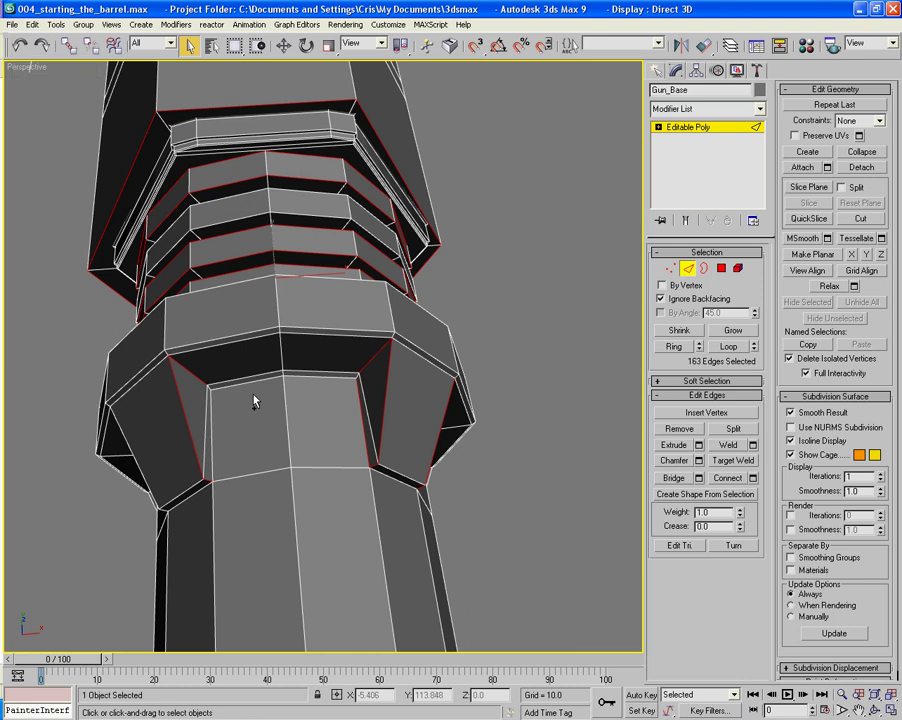
pyautogui.keyDown('ctrl'); pyautogui.click(208, 428); pyautogui.keyUp('ctrl')
pyautogui.scroll(5, 209, 420)
pyautogui.keyDown('alt'); pyautogui.moveTo(210, 416); pyautogui.dragTo(323, 425, button='middle'); pyautogui.keyUp('alt')
pyautogui.keyDown('ctrl'); pyautogui.click(185, 398); pyautogui.keyUp('ctrl')
# Step: Add the edges across the narrow front tip of this collar wedge to the selection
pyautogui.scroll(-5, 268, 401)
pyautogui.keyDown('alt'); pyautogui.moveTo(437, 362); pyautogui.dragTo(312, 554, button='middle'); pyautogui.keyUp('alt')
pyautogui.scroll(6, 302, 448)
pyautogui.keyDown('ctrl'); pyautogui.click(503, 325); pyautogui.keyUp('ctrl')
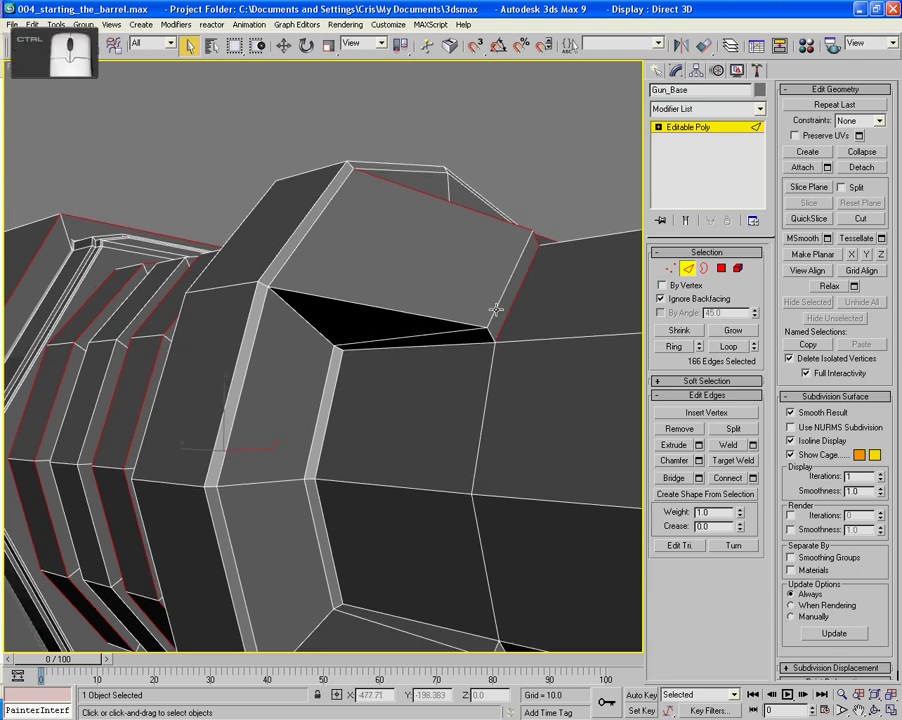
pyautogui.keyDown('ctrl'); pyautogui.click(495, 309); pyautogui.keyUp('ctrl')
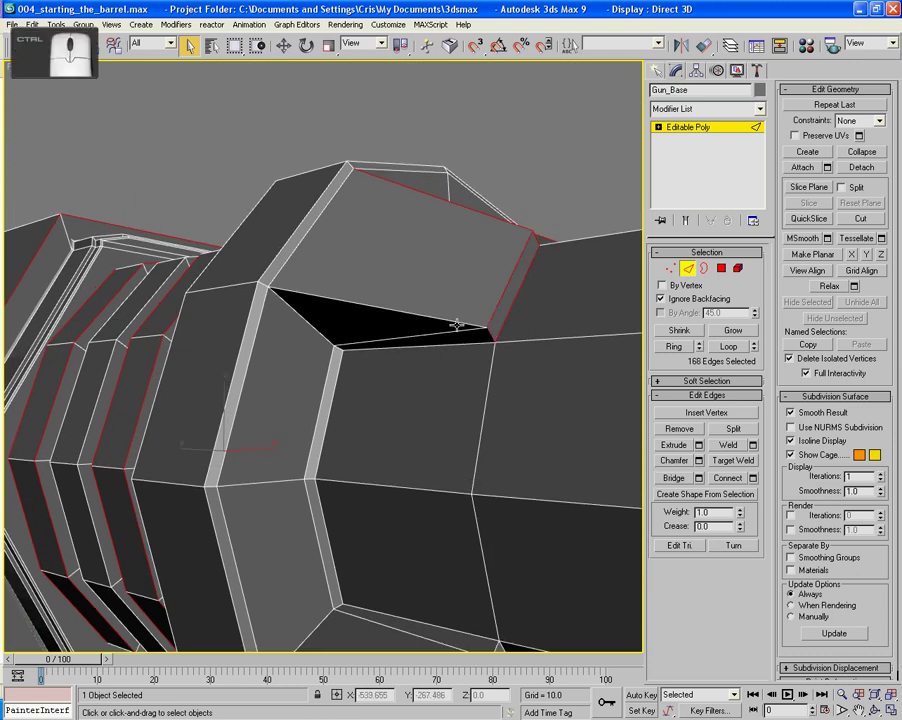
# Step: Add the sloping side, base and inner corner edges on the far side of this wedge to the selection
pyautogui.keyDown('ctrl'); pyautogui.click(454, 323); pyautogui.keyUp('ctrl')
pyautogui.keyDown('ctrl'); pyautogui.click(453, 346); pyautogui.keyUp('ctrl')
pyautogui.keyDown('ctrl'); pyautogui.click(403, 336); pyautogui.keyUp('ctrl')
pyautogui.keyDown('alt'); pyautogui.moveTo(403, 336); pyautogui.dragTo(470, 380, button='middle'); pyautogui.keyUp('alt')
pyautogui.scroll(3, 488, 408)
pyautogui.scroll(8, 488, 408)
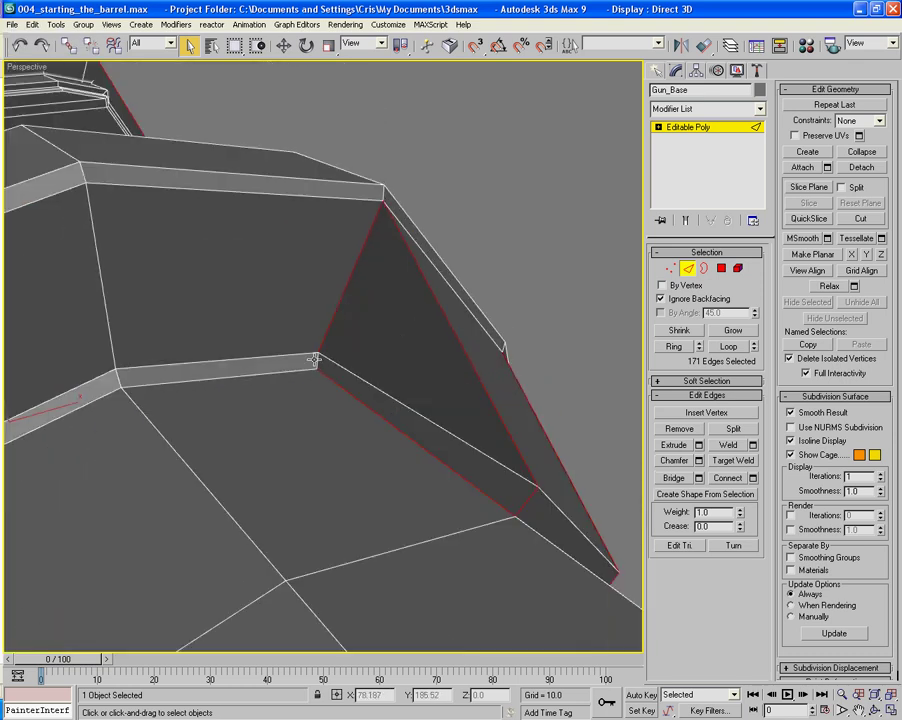
pyautogui.keyDown('ctrl'); pyautogui.click(315, 360); pyautogui.keyUp('ctrl')
# Step: Add the long edges, short end edges and sloping corner edges outlining the next collar wedge to the selection
pyautogui.keyDown('alt'); pyautogui.moveTo(315, 360); pyautogui.dragTo(516, 312, button='middle'); pyautogui.keyUp('alt')
pyautogui.scroll(4, 453, 418)
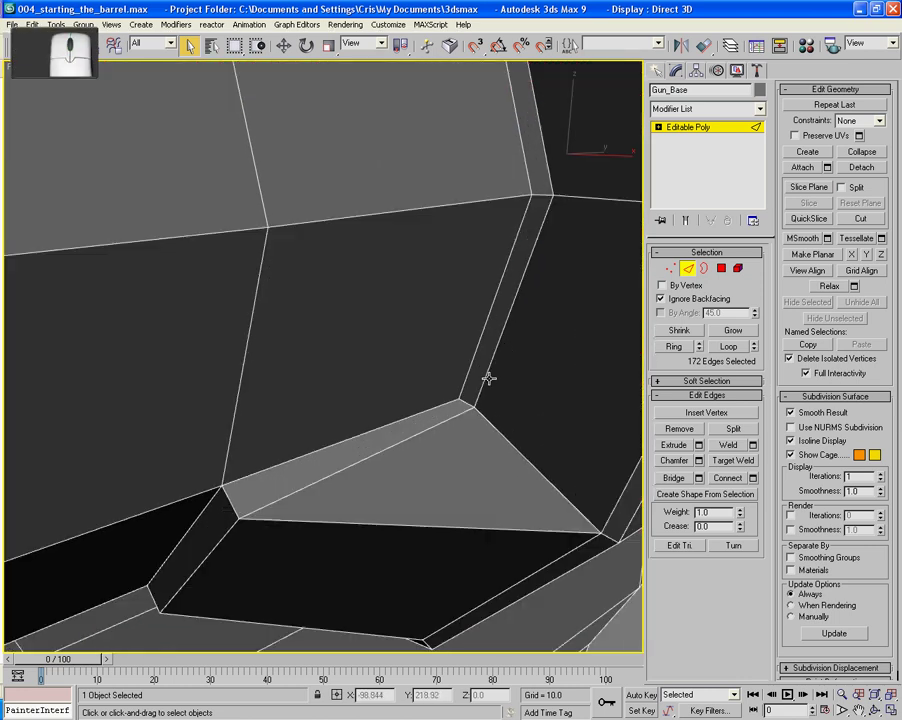
pyautogui.keyDown('ctrl'); pyautogui.click(463, 403); pyautogui.keyUp('ctrl')
pyautogui.keyDown('ctrl'); pyautogui.click(412, 412); pyautogui.keyUp('ctrl')
pyautogui.keyDown('ctrl'); pyautogui.click(205, 504); pyautogui.keyUp('ctrl')
pyautogui.keyDown('ctrl'); pyautogui.click(229, 512); pyautogui.keyUp('ctrl')
pyautogui.keyDown('ctrl'); pyautogui.click(320, 522); pyautogui.keyUp('ctrl')
pyautogui.keyDown('ctrl'); pyautogui.click(525, 579); pyautogui.keyUp('ctrl')
pyautogui.keyDown('ctrl'); pyautogui.click(584, 514); pyautogui.keyUp('ctrl')
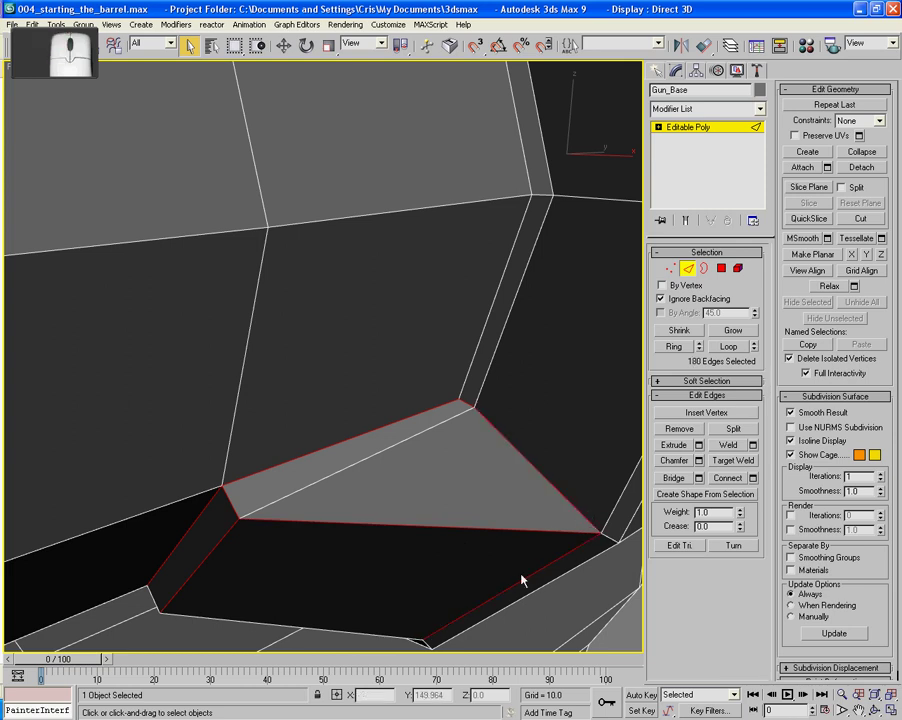
# Step: Add the remaining inner corner edges on the other side of this collar wedge to the selection
pyautogui.keyDown('alt'); pyautogui.moveTo(492, 459); pyautogui.dragTo(463, 568, button='middle'); pyautogui.keyUp('alt')
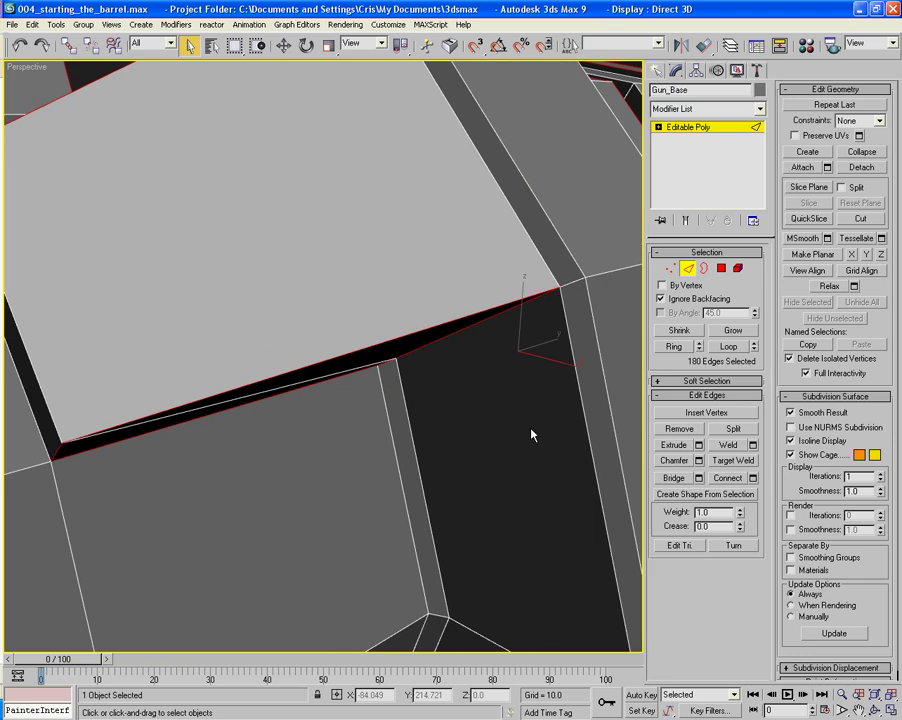
pyautogui.moveTo(536, 342); pyautogui.dragTo(539, 241, button='middle')
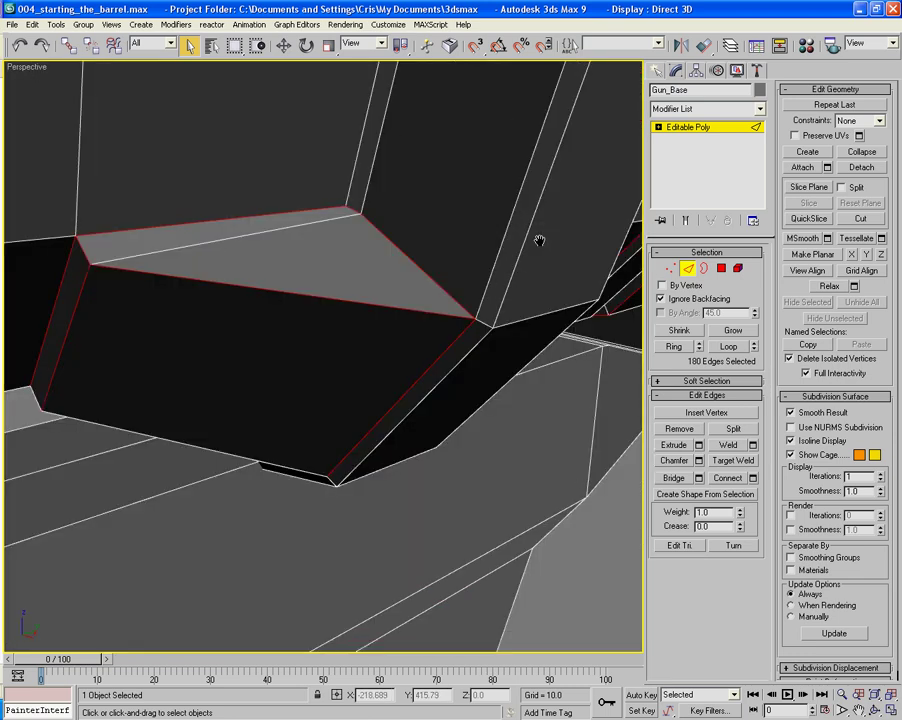
pyautogui.keyDown('alt'); pyautogui.click(398, 400); pyautogui.keyUp('alt')
pyautogui.keyDown('alt'); pyautogui.moveTo(394, 400); pyautogui.dragTo(340, 395, button='middle'); pyautogui.keyUp('alt')
pyautogui.keyDown('ctrl'); pyautogui.click(481, 345); pyautogui.keyUp('ctrl')
pyautogui.keyDown('ctrl'); pyautogui.click(440, 264); pyautogui.keyUp('ctrl')
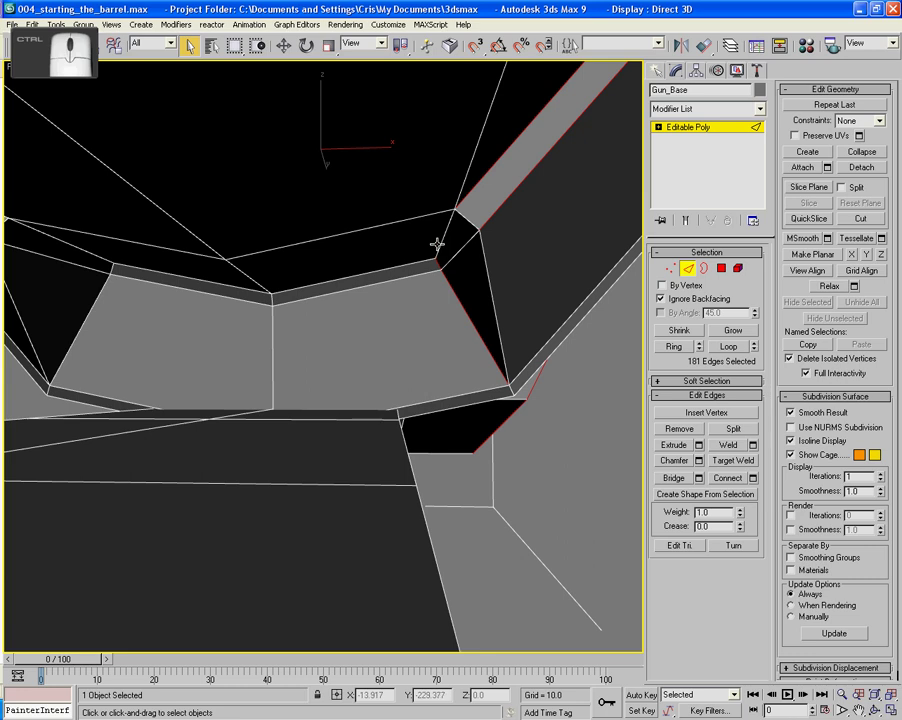
pyautogui.keyDown('ctrl'); pyautogui.click(481, 261); pyautogui.keyUp('ctrl')
# Step: Add the two sloping tip edges, the short end edge and the long base edge of the following wedge to the selection
pyautogui.keyDown('alt'); pyautogui.moveTo(482, 256); pyautogui.dragTo(374, 460, button='middle'); pyautogui.keyUp('alt')
pyautogui.scroll(6, 464, 381)
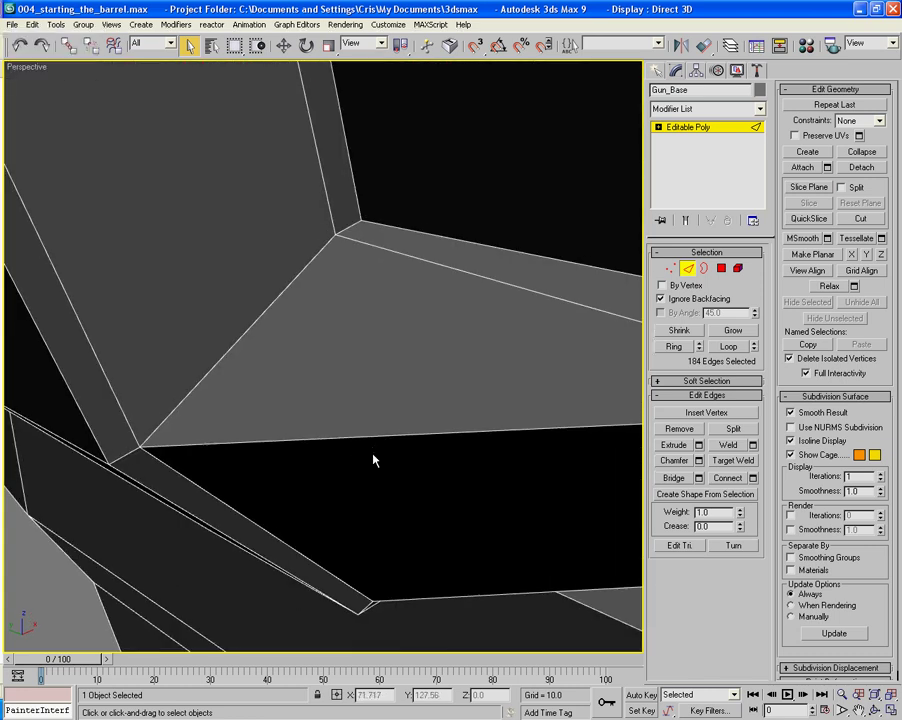
pyautogui.keyDown('ctrl'); pyautogui.click(166, 462); pyautogui.keyUp('ctrl')
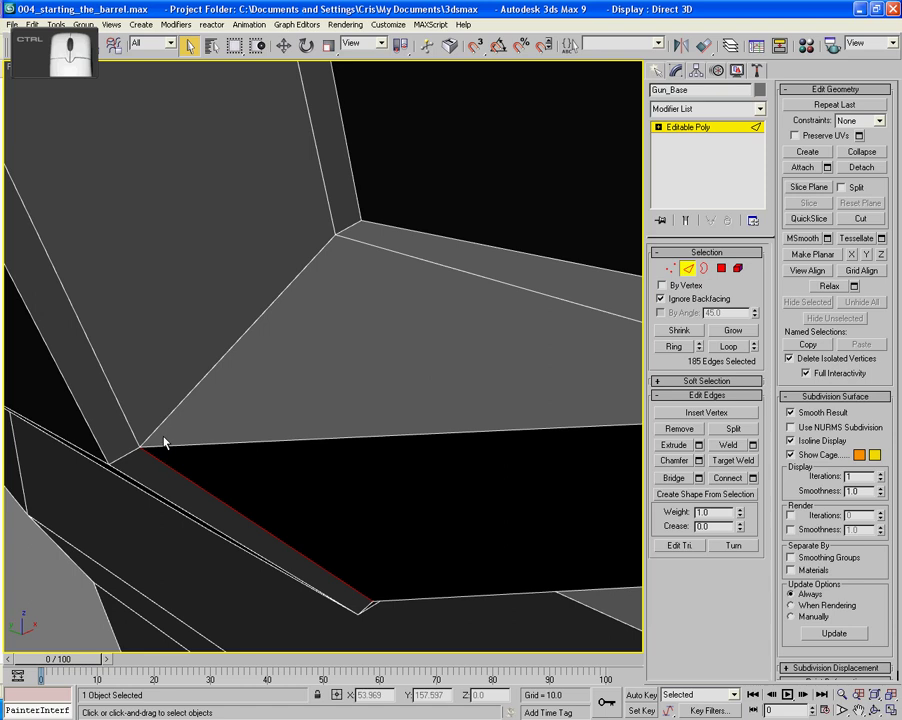
pyautogui.keyDown('ctrl'); pyautogui.click(157, 424); pyautogui.keyUp('ctrl')
pyautogui.keyDown('ctrl'); pyautogui.click(346, 231); pyautogui.keyUp('ctrl')
pyautogui.keyDown('ctrl'); pyautogui.click(396, 227); pyautogui.keyUp('ctrl')
# Step: Add the short corner edge, the long lower edge and both side edges at this wedge's wide end to the selection
pyautogui.moveTo(460, 281); pyautogui.dragTo(302, 251, button='middle')
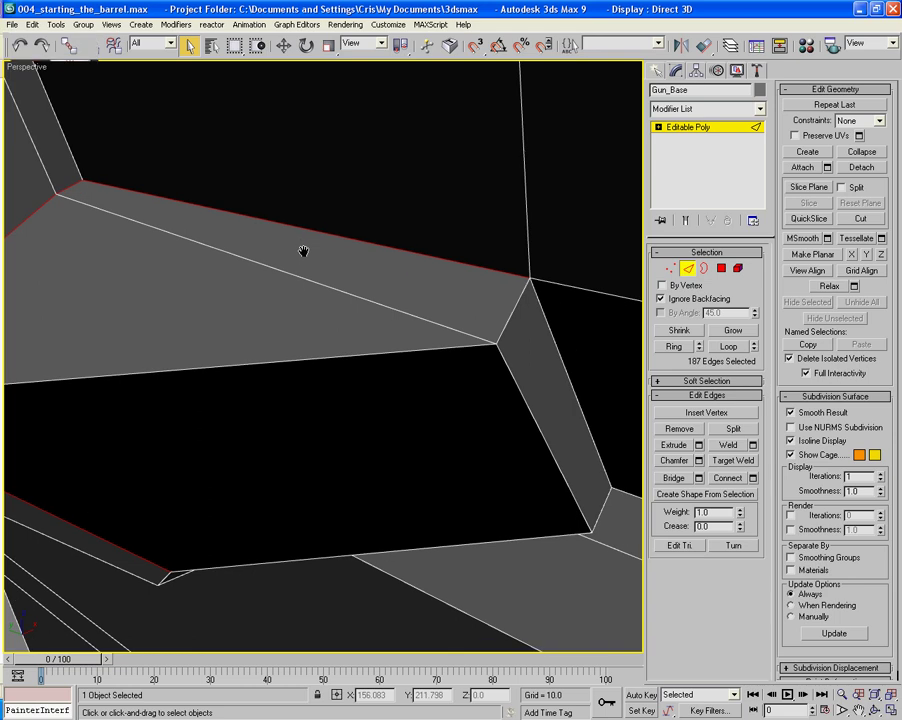
pyautogui.keyDown('ctrl'); pyautogui.click(517, 303); pyautogui.keyUp('ctrl')
pyautogui.keyDown('ctrl'); pyautogui.click(538, 303); pyautogui.keyUp('ctrl')
pyautogui.keyDown('ctrl'); pyautogui.click(443, 349); pyautogui.keyUp('ctrl')
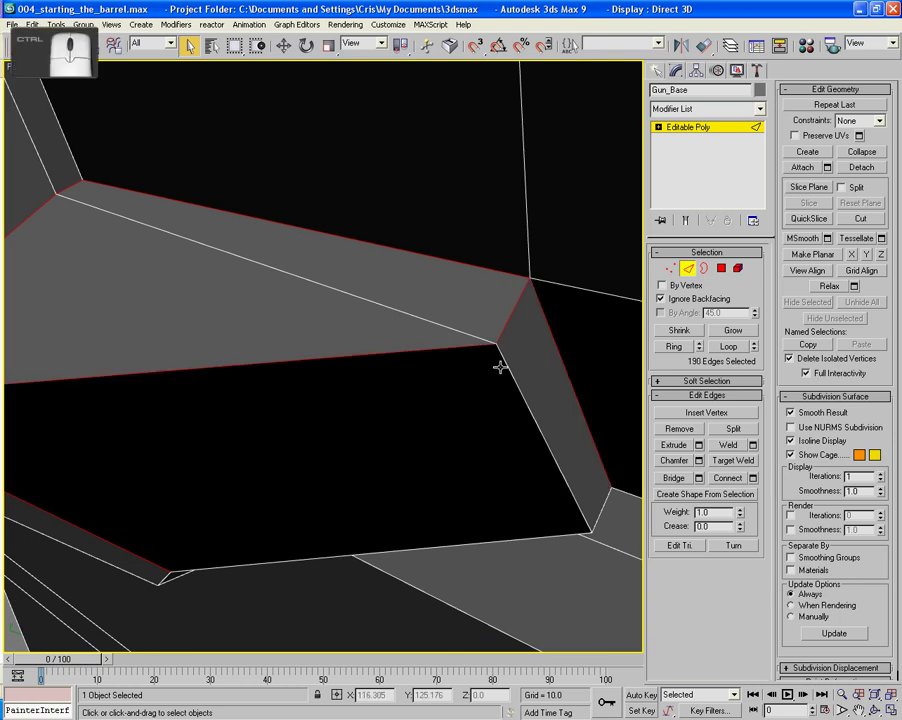
pyautogui.keyDown('ctrl'); pyautogui.click(505, 367); pyautogui.keyUp('ctrl')
# Step: Add the inner corner edge and short base edge on the far side of this wedge to the selection
pyautogui.moveTo(427, 370); pyautogui.dragTo(608, 356, button='middle')
pyautogui.moveTo(472, 420); pyautogui.dragTo(360, 330, button='middle')
pyautogui.keyDown('alt'); pyautogui.moveTo(360, 330); pyautogui.dragTo(437, 436, button='middle'); pyautogui.keyUp('alt')
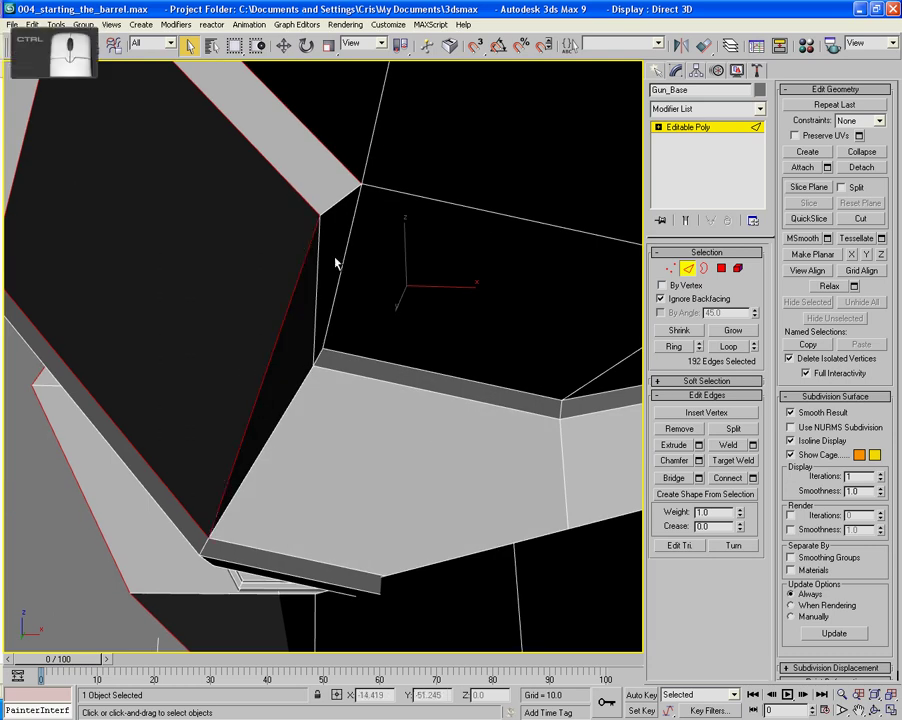
pyautogui.keyDown('ctrl'); pyautogui.click(349, 224); pyautogui.keyUp('ctrl')
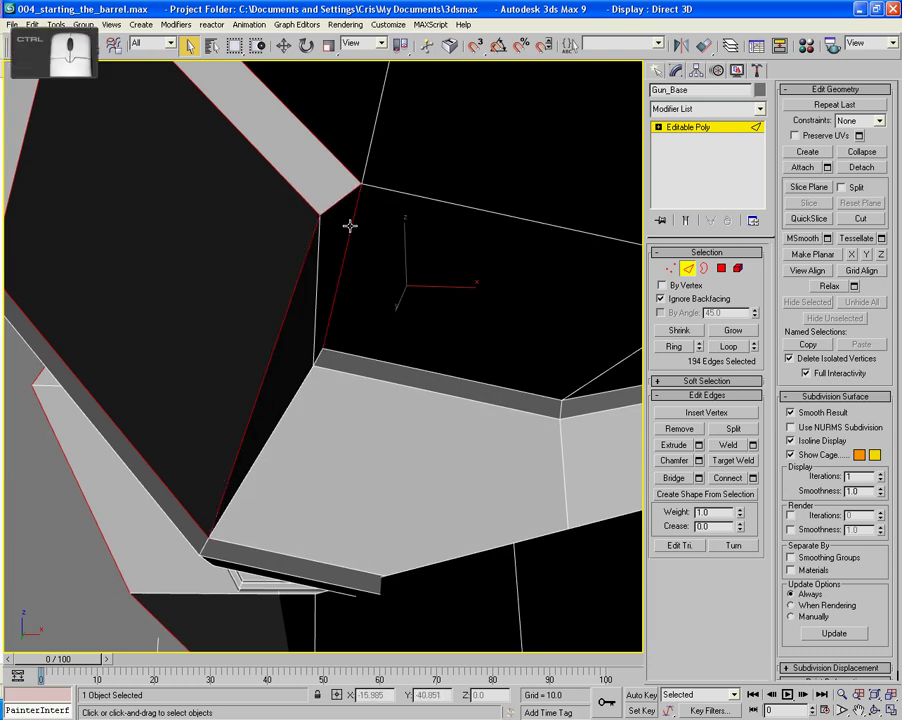
pyautogui.keyDown('ctrl'); pyautogui.click(322, 356); pyautogui.keyUp('ctrl')
# Step: Add the remaining sloping edge between the wedge and the collar's lower face to the selection
pyautogui.keyDown('alt'); pyautogui.moveTo(311, 395); pyautogui.dragTo(355, 394, button='middle'); pyautogui.keyUp('alt')
pyautogui.scroll(4, 356, 394)
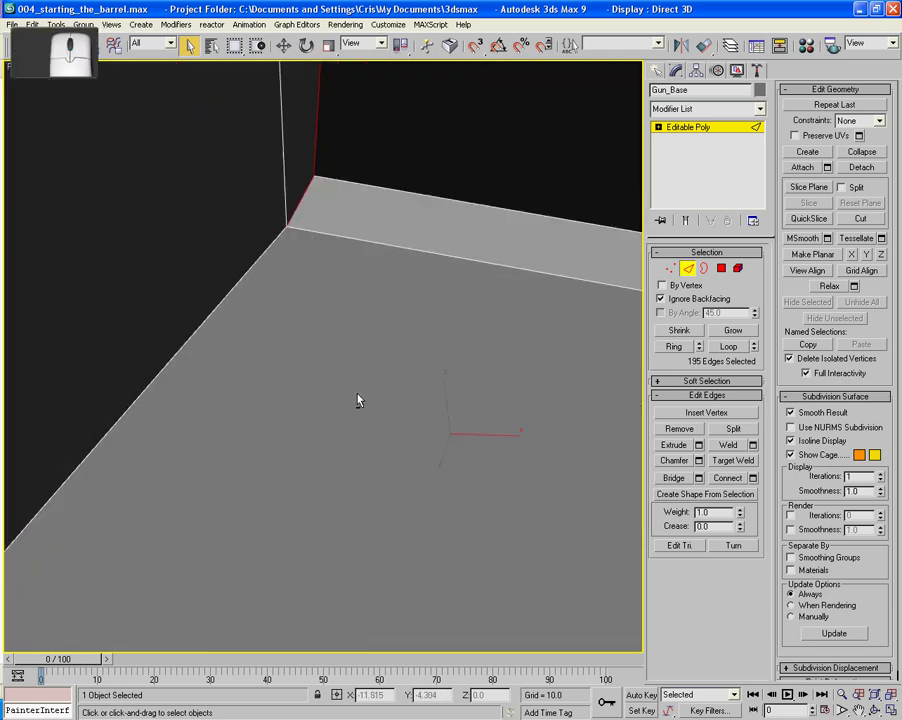
pyautogui.keyDown('ctrl'); pyautogui.click(226, 329); pyautogui.keyUp('ctrl')
pyautogui.scroll(-4, 227, 337)
pyautogui.keyDown('alt'); pyautogui.moveTo(226, 337); pyautogui.dragTo(279, 346, button='middle'); pyautogui.keyUp('alt')
pyautogui.keyDown('ctrl'); pyautogui.click(220, 329); pyautogui.keyUp('ctrl')
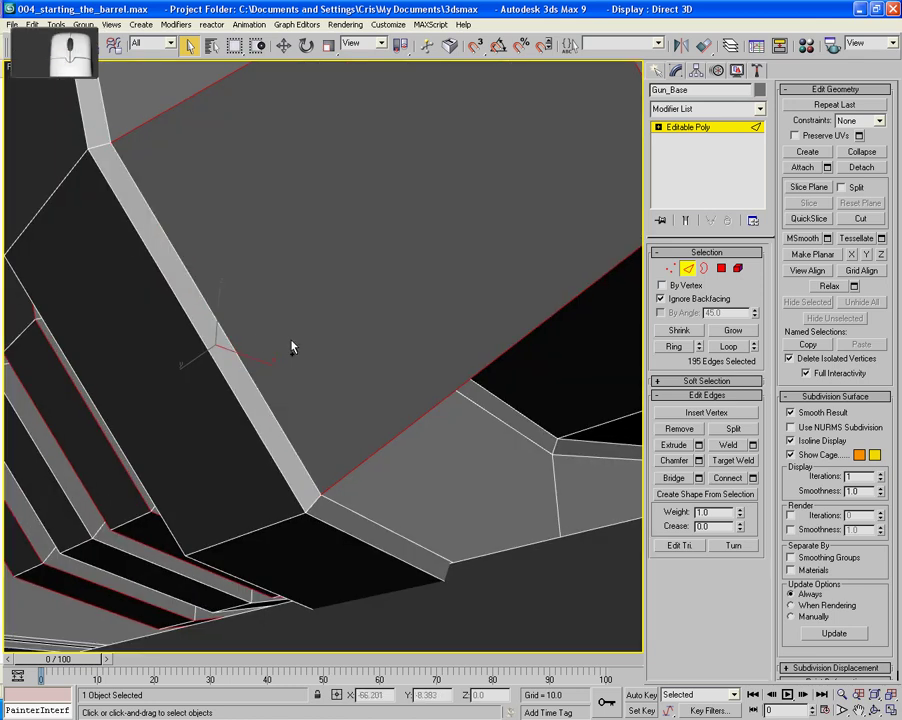
pyautogui.scroll(-4, 291, 340)
pyautogui.keyDown('alt'); pyautogui.moveTo(410, 344); pyautogui.dragTo(270, 420, button='middle'); pyautogui.keyUp('alt')
pyautogui.keyDown('ctrl'); pyautogui.click(304, 218); pyautogui.keyUp('ctrl')
# Step: Add the three edges of the triangular recess on one side of the barrel behind the collar rim to the selection
pyautogui.keyDown('alt'); pyautogui.moveTo(304, 218); pyautogui.dragTo(562, 185, button='middle'); pyautogui.keyUp('alt')
pyautogui.scroll(-3, 562, 185)
pyautogui.moveTo(470, 312); pyautogui.dragTo(490, 313, button='middle')
pyautogui.scroll(3, 491, 312)
pyautogui.keyDown('alt'); pyautogui.moveTo(546, 300); pyautogui.dragTo(419, 334, button='middle'); pyautogui.keyUp('alt')
pyautogui.keyDown('ctrl'); pyautogui.click(304, 441); pyautogui.keyUp('ctrl')
pyautogui.keyDown('ctrl'); pyautogui.click(321, 413); pyautogui.keyUp('ctrl')
pyautogui.keyDown('ctrl'); pyautogui.click(249, 391); pyautogui.keyUp('ctrl')
# Step: Add the three edges of the matching triangular recess on the opposite side of the barrel to the selection
pyautogui.keyDown('alt'); pyautogui.moveTo(300, 483); pyautogui.dragTo(320, 539, button='middle'); pyautogui.keyUp('alt')
pyautogui.keyDown('alt'); pyautogui.moveTo(349, 382); pyautogui.dragTo(353, 370, button='middle'); pyautogui.keyUp('alt')
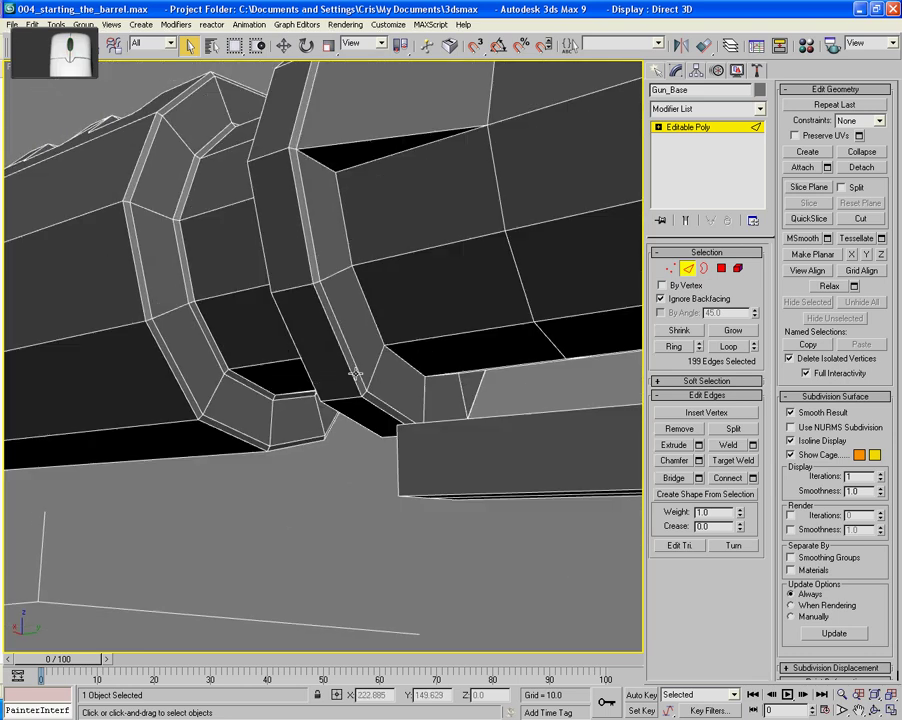
pyautogui.keyDown('ctrl'); pyautogui.click(351, 166); pyautogui.keyUp('ctrl')
pyautogui.keyDown('ctrl'); pyautogui.click(355, 142); pyautogui.keyUp('ctrl')
pyautogui.keyDown('ctrl'); pyautogui.click(326, 166); pyautogui.keyUp('ctrl')
# Step: Add the bottom edge, collar-side profile and top edge of the barrel groove nearest the collar to the selection
pyautogui.keyDown('alt'); pyautogui.moveTo(334, 145); pyautogui.dragTo(455, 370, button='middle'); pyautogui.keyUp('alt')
pyautogui.keyDown('ctrl'); pyautogui.click(460, 381); pyautogui.keyUp('ctrl')
pyautogui.keyDown('ctrl'); pyautogui.click(478, 372); pyautogui.keyUp('ctrl')
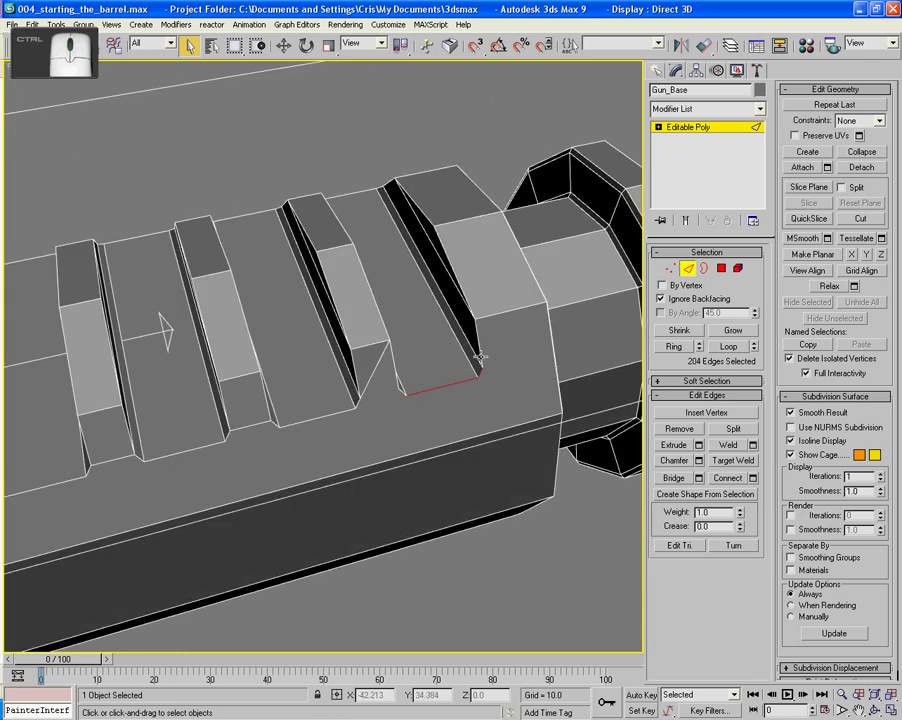
pyautogui.keyDown('ctrl'); pyautogui.click(448, 258); pyautogui.keyUp('ctrl')
pyautogui.keyDown('ctrl'); pyautogui.click(416, 195); pyautogui.keyUp('ctrl')
pyautogui.keyDown('ctrl'); pyautogui.click(376, 188); pyautogui.keyUp('ctrl')
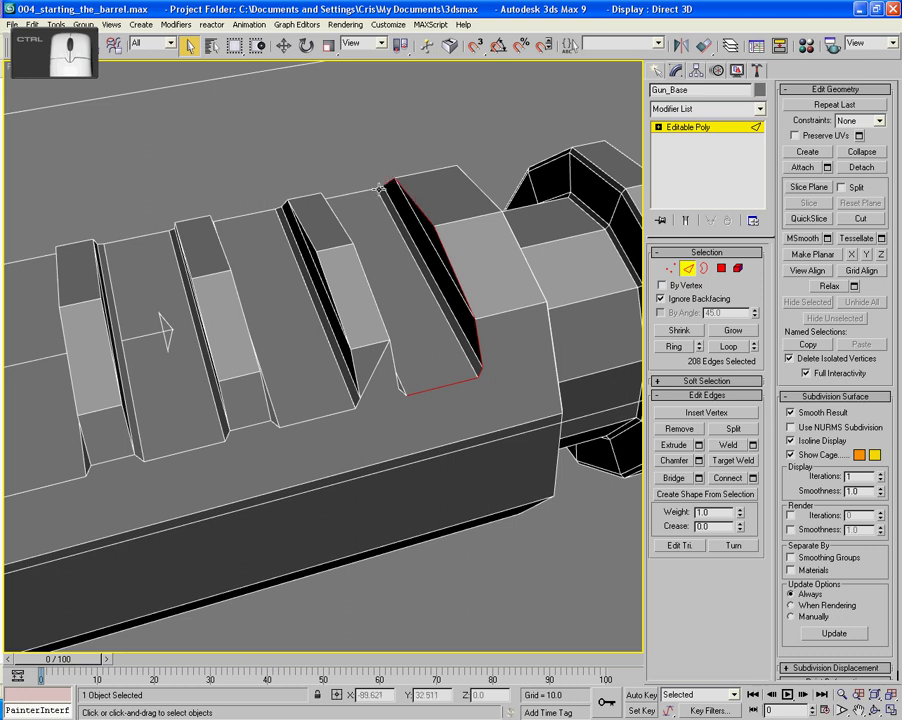
pyautogui.keyDown('ctrl'); pyautogui.click(365, 191); pyautogui.keyUp('ctrl')
pyautogui.keyDown('ctrl'); pyautogui.click(375, 187); pyautogui.keyUp('ctrl')
# Step: Add the rib profile edges along the opposite side of this first groove to the selection
pyautogui.keyDown('alt'); pyautogui.moveTo(430, 210); pyautogui.dragTo(328, 208, button='middle'); pyautogui.keyUp('alt')
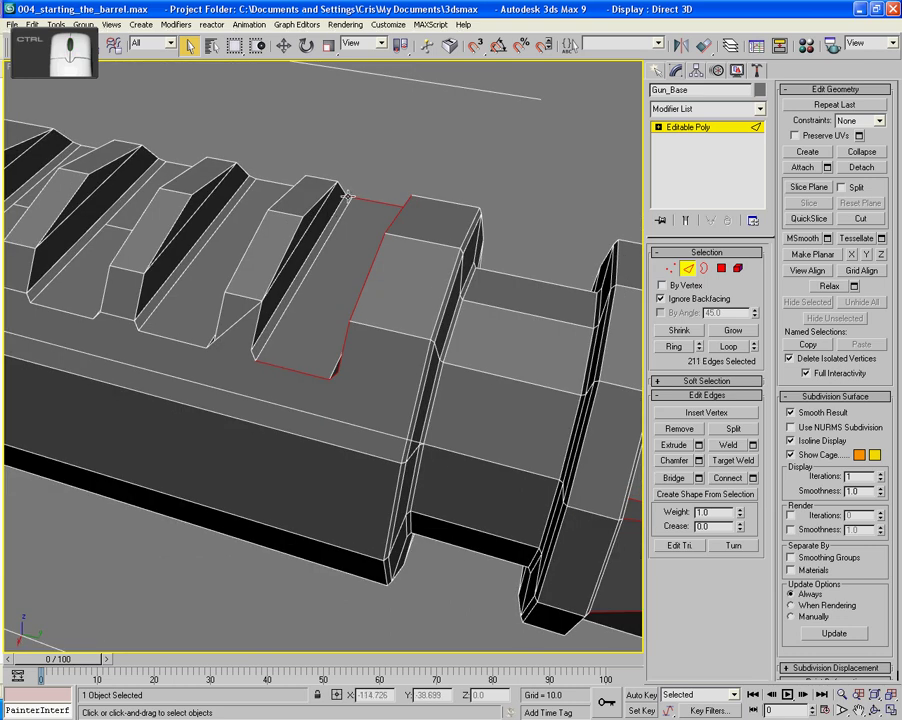
pyautogui.keyDown('ctrl'); pyautogui.click(342, 188); pyautogui.keyUp('ctrl')
pyautogui.keyDown('ctrl'); pyautogui.click(318, 188); pyautogui.keyUp('ctrl')
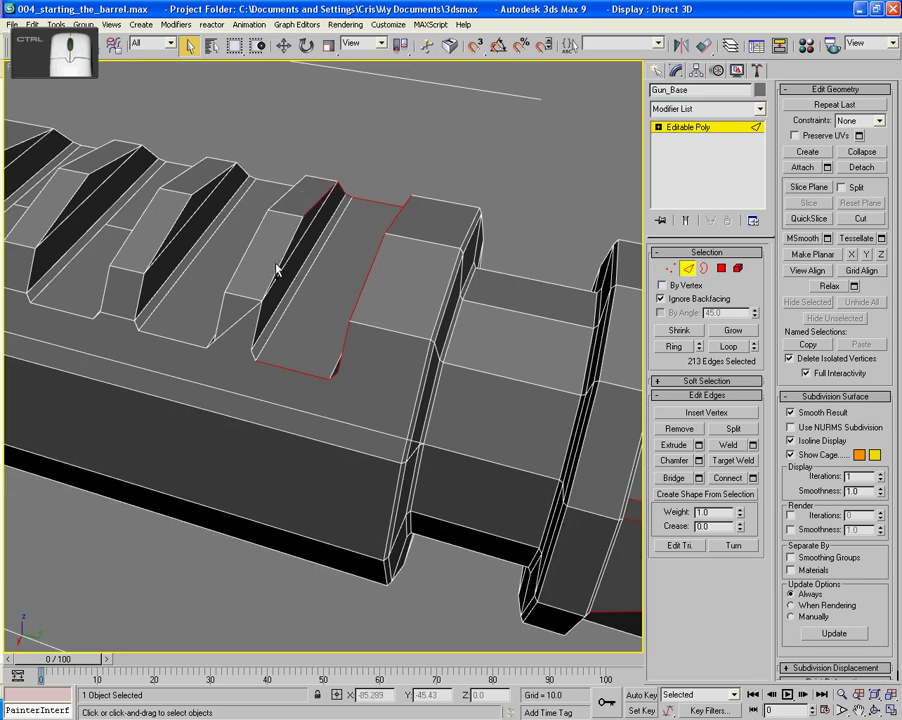
pyautogui.keyDown('ctrl'); pyautogui.click(273, 297); pyautogui.keyUp('ctrl')
pyautogui.keyDown('ctrl'); pyautogui.click(262, 325); pyautogui.keyUp('ctrl')
pyautogui.keyDown('ctrl'); pyautogui.click(254, 354); pyautogui.keyUp('ctrl')
# Step: Add the bottom edge, collar-side rib profile and top edge of the second barrel groove to the selection
pyautogui.moveTo(254, 354)
pyautogui.keyDown('alt'); pyautogui.mouseDown(button='middle')
pyautogui.moveTo(216, 352)
pyautogui.moveTo(260, 344)
pyautogui.mouseUp(button='middle'); pyautogui.keyUp('alt')
pyautogui.keyDown('ctrl'); pyautogui.click(368, 350); pyautogui.keyUp('ctrl')
pyautogui.keyDown('ctrl'); pyautogui.click(380, 327); pyautogui.keyUp('ctrl')
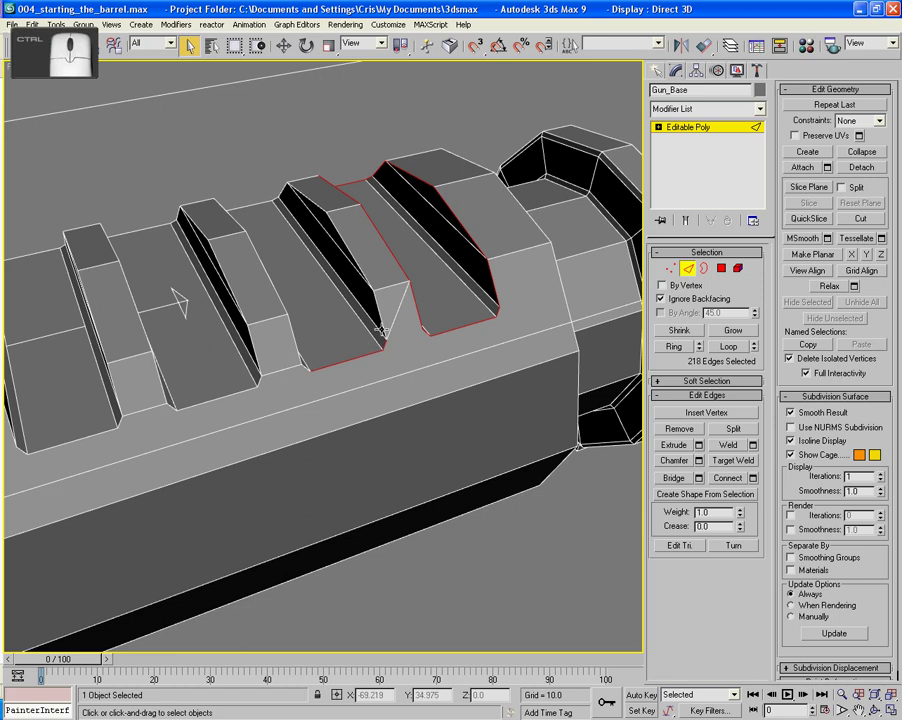
pyautogui.keyDown('ctrl'); pyautogui.click(319, 204); pyautogui.keyUp('ctrl')
pyautogui.keyDown('ctrl'); pyautogui.click(272, 199); pyautogui.keyUp('ctrl')
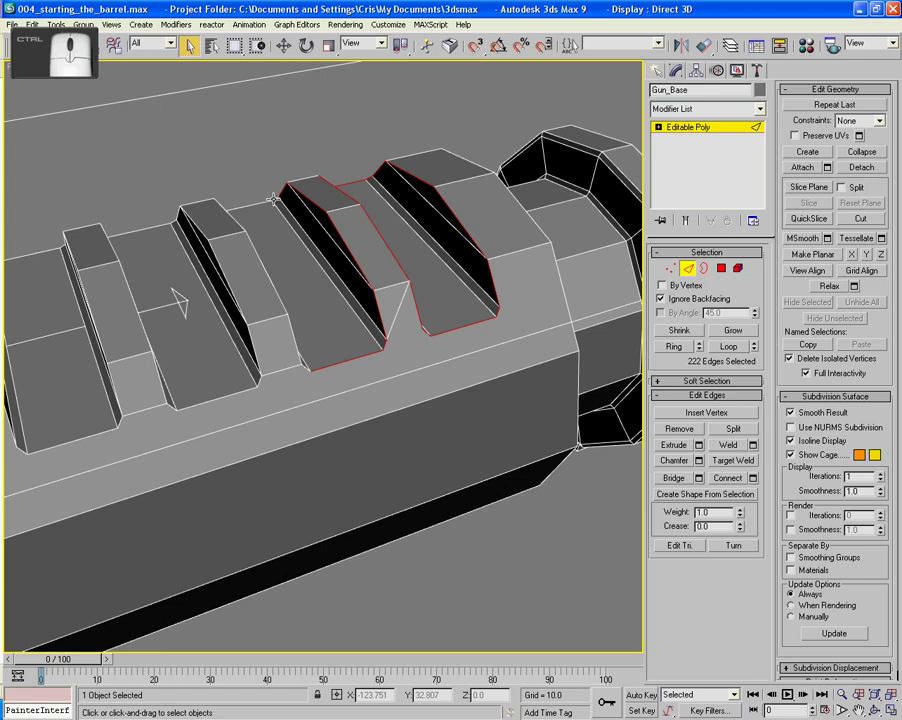
# Step: Add the opposite rib profile of the second groove to the selection, dropping the mistakenly picked edge along its floor
pyautogui.keyDown('alt'); pyautogui.moveTo(262, 201); pyautogui.dragTo(233, 185, button='middle'); pyautogui.keyUp('alt')
pyautogui.keyDown('ctrl'); pyautogui.click(252, 176); pyautogui.keyUp('ctrl')
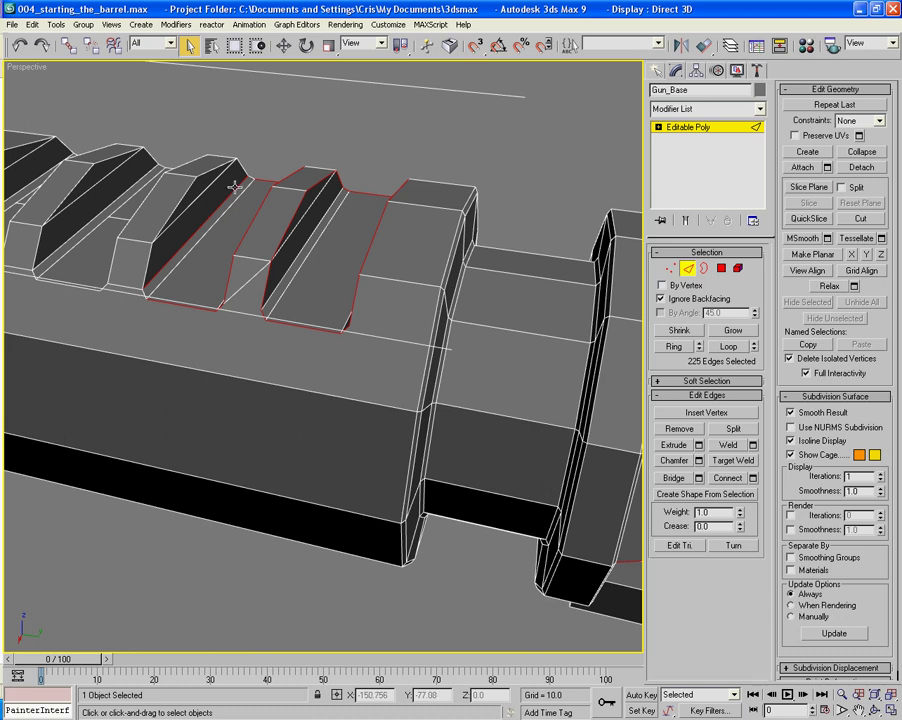
pyautogui.keyDown('ctrl'); pyautogui.click(237, 188); pyautogui.keyUp('ctrl')
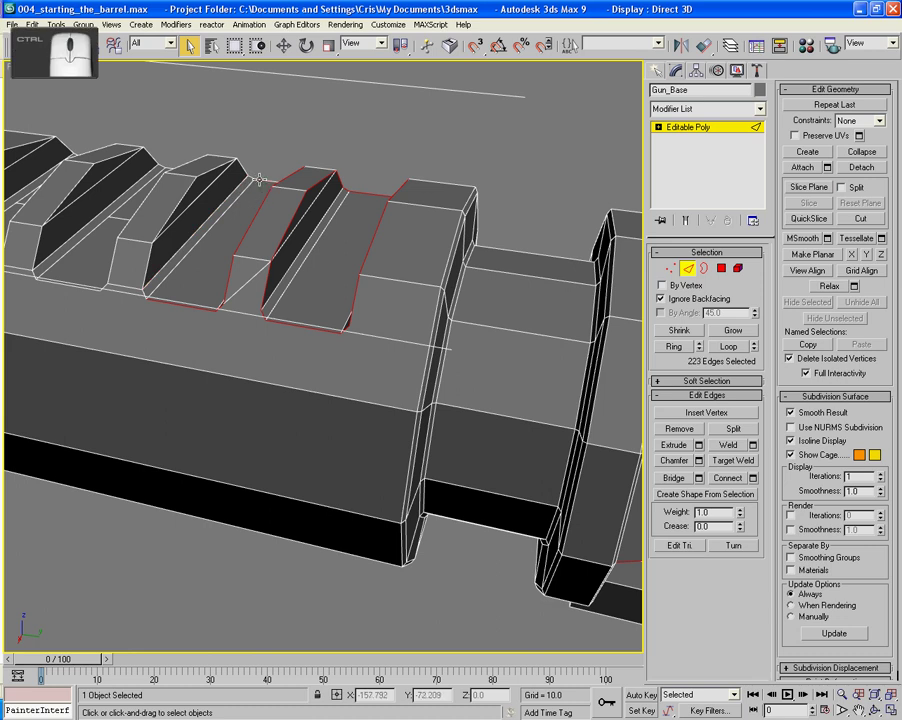
pyautogui.keyDown('ctrl'); pyautogui.click(252, 178); pyautogui.keyUp('ctrl')
pyautogui.keyDown('ctrl'); pyautogui.click(173, 203); pyautogui.keyUp('ctrl')
pyautogui.keyDown('ctrl'); pyautogui.click(145, 283); pyautogui.keyUp('ctrl')
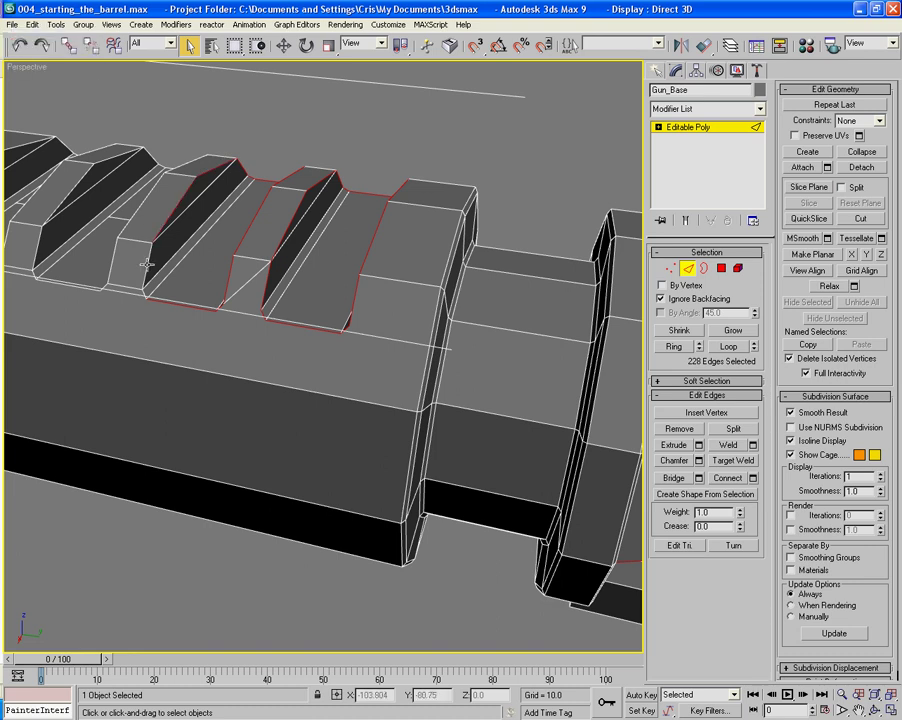
pyautogui.keyDown('ctrl'); pyautogui.click(100, 210); pyautogui.keyUp('ctrl')
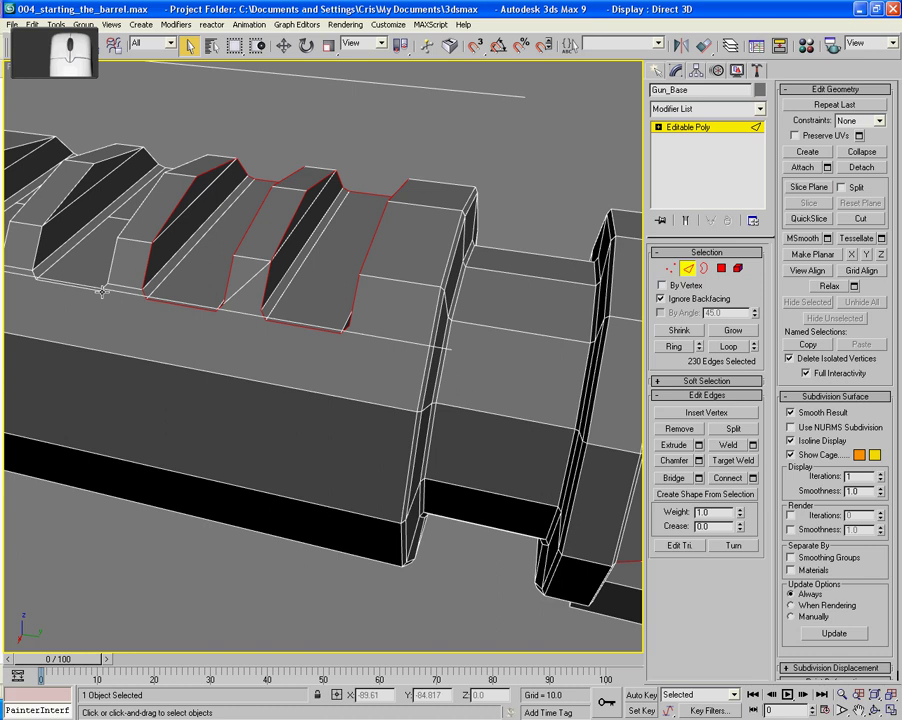
# Step: Add the bottom edge, collar-side rib profile and top edge of the third barrel groove to the selection
pyautogui.keyDown('alt'); pyautogui.moveTo(80, 297); pyautogui.dragTo(125, 297, button='middle'); pyautogui.keyUp('alt')
pyautogui.keyDown('ctrl'); pyautogui.click(204, 346); pyautogui.keyUp('ctrl')
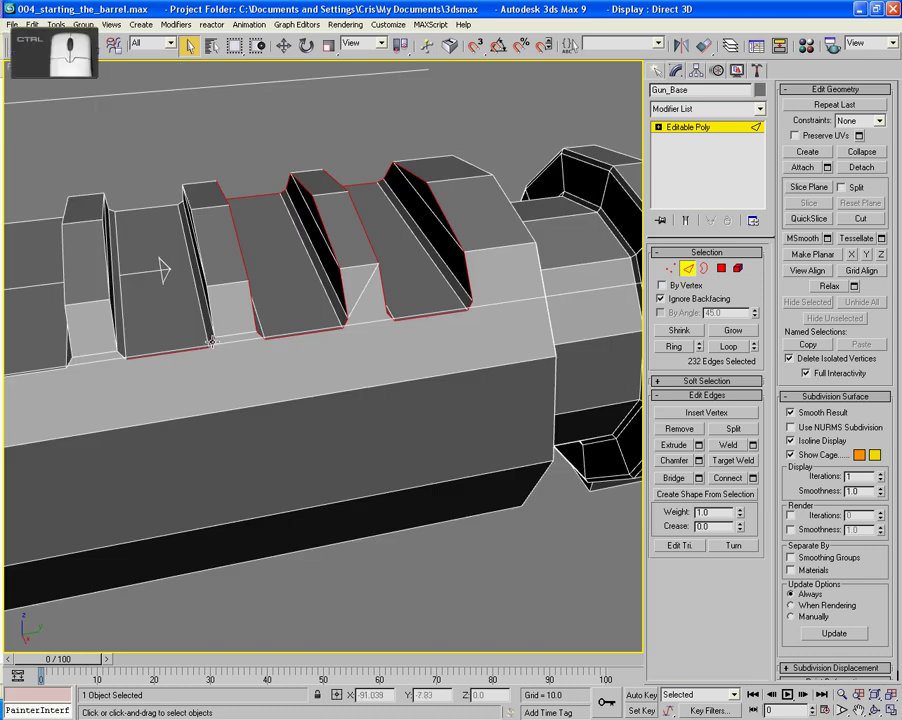
pyautogui.keyDown('alt'); pyautogui.moveTo(210, 342); pyautogui.dragTo(270, 295, button='middle'); pyautogui.keyUp('alt')
pyautogui.keyDown('ctrl'); pyautogui.click(277, 289); pyautogui.keyUp('ctrl')
pyautogui.keyDown('ctrl'); pyautogui.click(286, 270); pyautogui.keyUp('ctrl')
pyautogui.keyDown('ctrl'); pyautogui.click(214, 190); pyautogui.keyUp('ctrl')
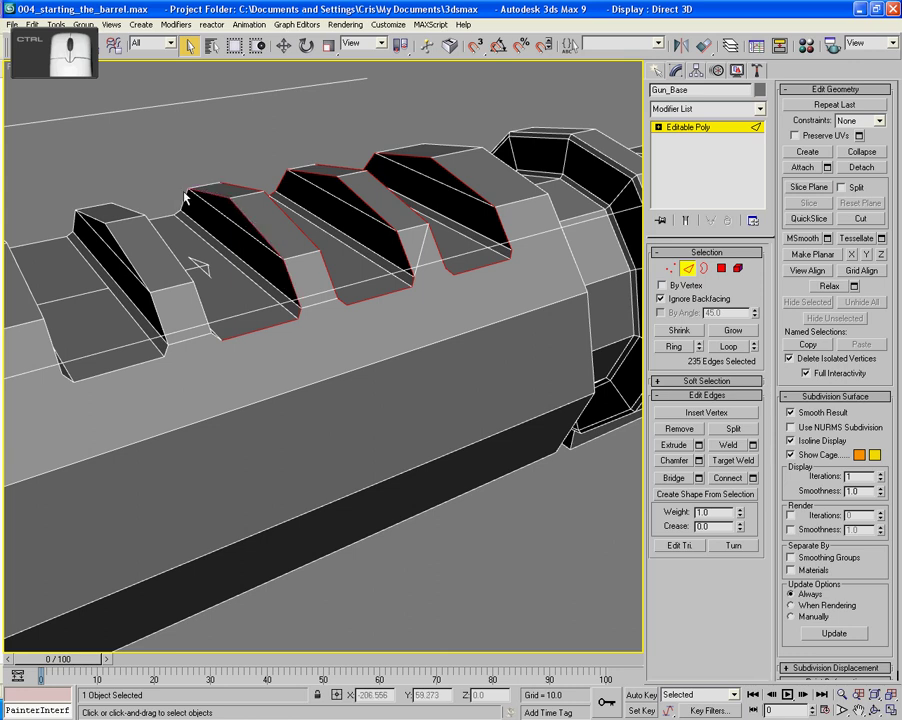
pyautogui.keyDown('ctrl'); pyautogui.click(177, 212); pyautogui.keyUp('ctrl')
pyautogui.keyDown('ctrl'); pyautogui.click(156, 214); pyautogui.keyUp('ctrl')
# Step: Add the rib profile edges along the opposite side of the third groove to the selection
pyautogui.keyDown('alt'); pyautogui.moveTo(222, 203); pyautogui.dragTo(173, 204, button='middle'); pyautogui.keyUp('alt')
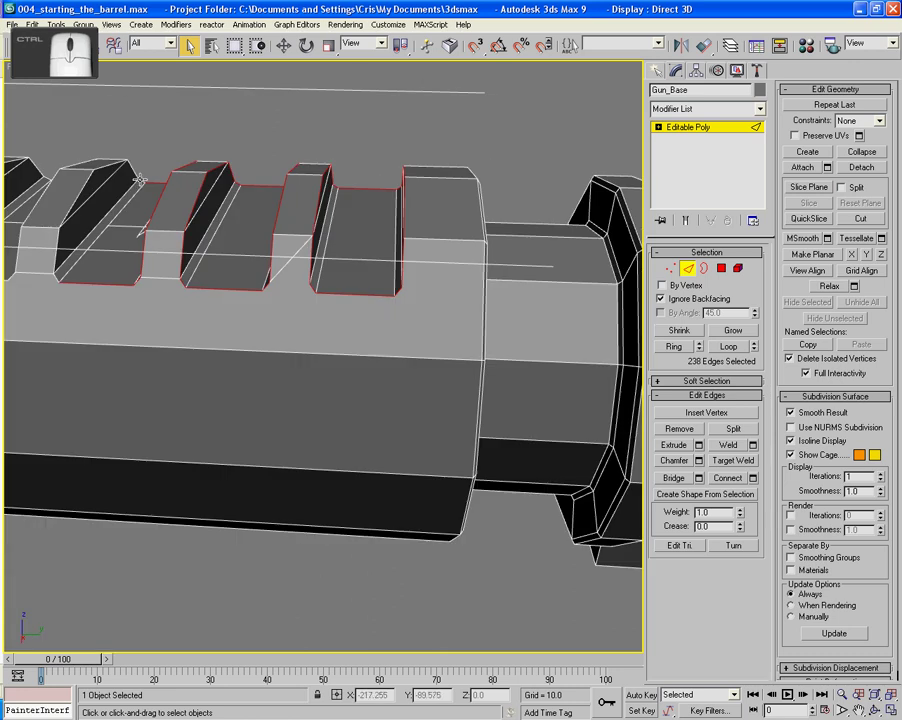
pyautogui.keyDown('ctrl'); pyautogui.click(141, 179); pyautogui.keyUp('ctrl')
pyautogui.keyDown('ctrl'); pyautogui.click(129, 169); pyautogui.keyUp('ctrl')
pyautogui.keyDown('ctrl'); pyautogui.click(108, 165); pyautogui.keyUp('ctrl')
pyautogui.keyDown('ctrl'); pyautogui.click(79, 189); pyautogui.keyUp('ctrl')
pyautogui.keyDown('ctrl'); pyautogui.click(62, 215); pyautogui.keyUp('ctrl')
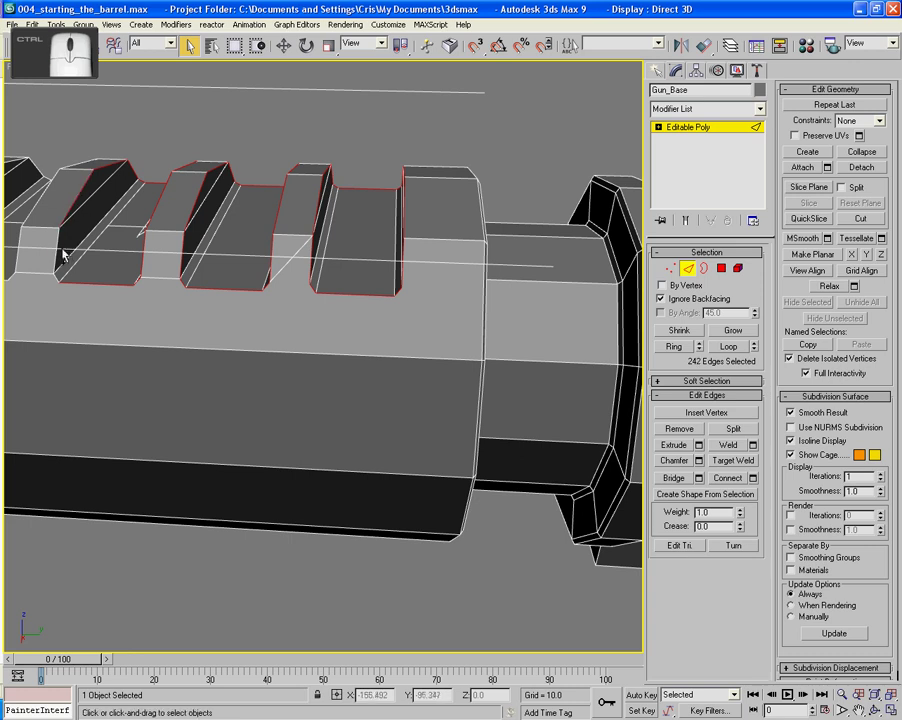
pyautogui.keyDown('ctrl'); pyautogui.click(56, 264); pyautogui.keyUp('ctrl')
pyautogui.keyDown('ctrl'); pyautogui.click(55, 280); pyautogui.keyUp('ctrl')
# Step: Add the bottom edge, collar-side rib profile and top edge of the fourth barrel groove to the selection
pyautogui.keyDown('alt'); pyautogui.moveTo(55, 280); pyautogui.dragTo(315, 346, button='middle'); pyautogui.keyUp('alt')
pyautogui.scroll(2, 298, 335)
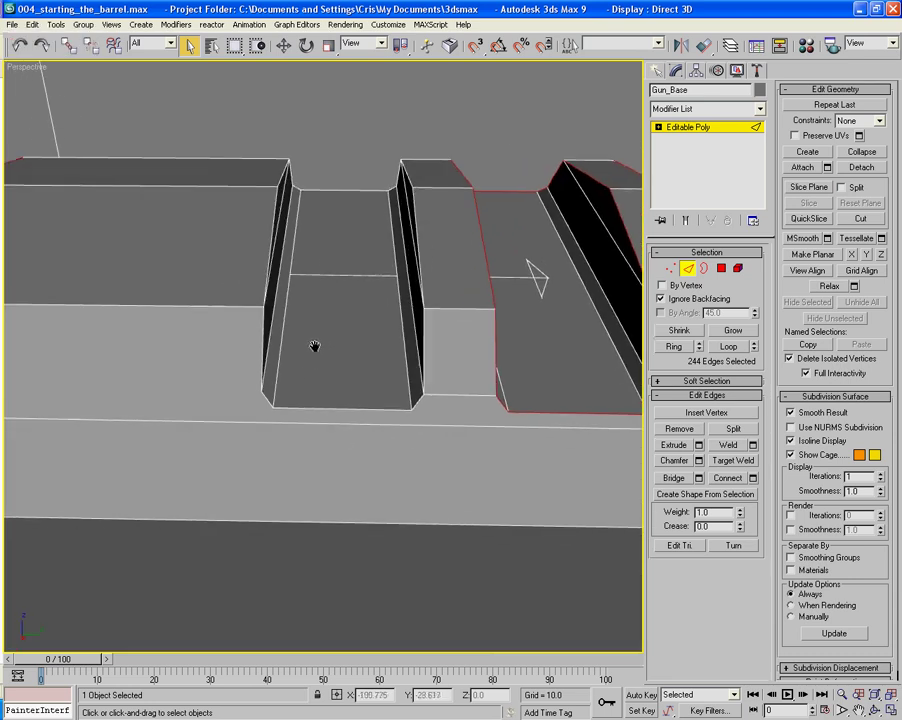
pyautogui.keyDown('ctrl'); pyautogui.click(346, 408); pyautogui.keyUp('ctrl')
pyautogui.keyDown('ctrl'); pyautogui.click(416, 404); pyautogui.keyUp('ctrl')
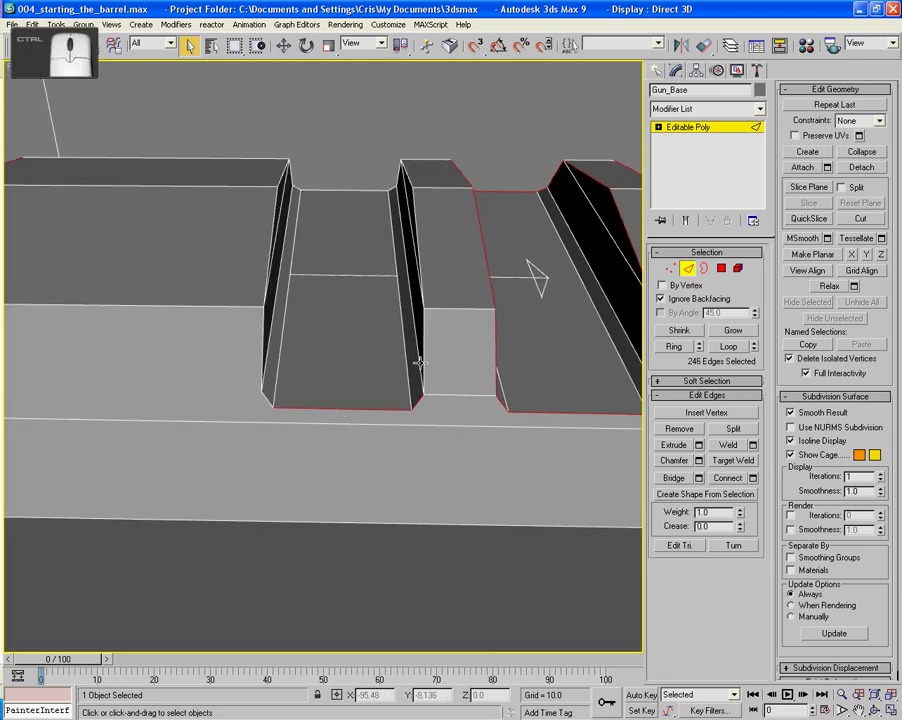
pyautogui.keyDown('ctrl'); pyautogui.click(424, 360); pyautogui.keyUp('ctrl')
pyautogui.keyDown('ctrl'); pyautogui.click(420, 280); pyautogui.keyUp('ctrl')
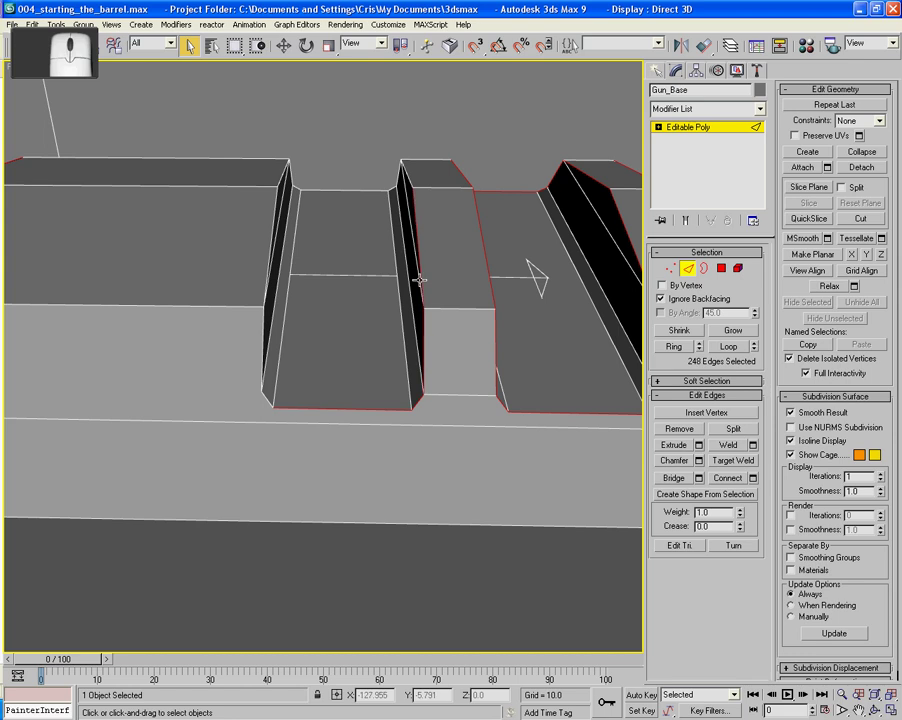
pyautogui.keyDown('ctrl'); pyautogui.click(406, 173); pyautogui.keyUp('ctrl')
pyautogui.keyDown('ctrl'); pyautogui.click(392, 191); pyautogui.keyUp('ctrl')
pyautogui.keyDown('ctrl'); pyautogui.click(390, 188); pyautogui.keyUp('ctrl')
pyautogui.keyDown('ctrl'); pyautogui.click(309, 192); pyautogui.keyUp('ctrl')
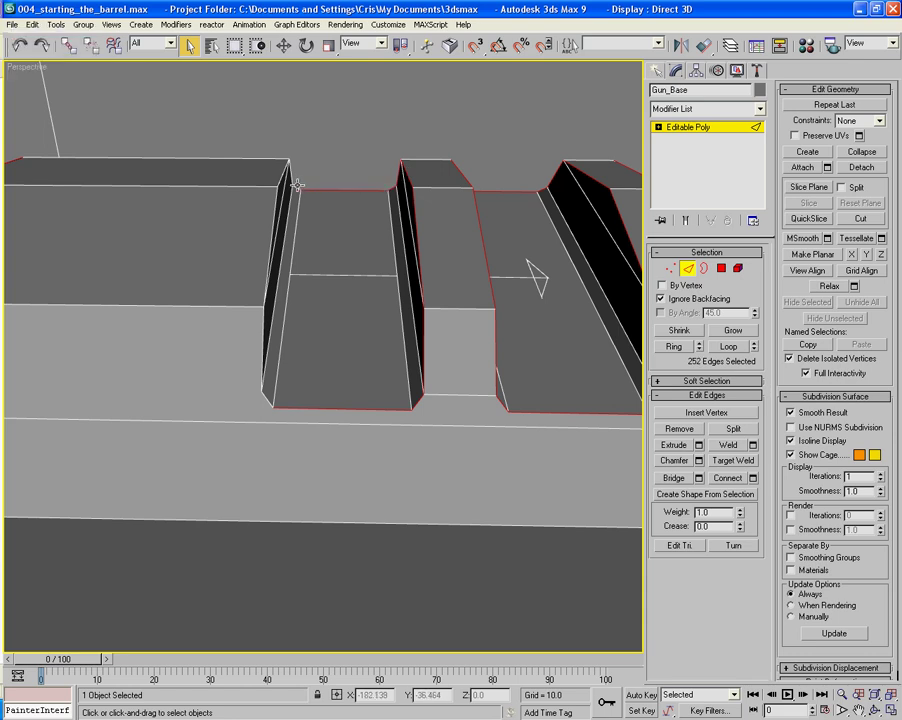
# Step: Add the profile edges on the fourth groove's far side, along the end of the long barrel section, to the selection
pyautogui.keyDown('ctrl'); pyautogui.click(289, 178); pyautogui.keyUp('ctrl')
pyautogui.keyDown('ctrl'); pyautogui.click(281, 180); pyautogui.keyUp('ctrl')
pyautogui.keyDown('ctrl'); pyautogui.click(272, 237); pyautogui.keyUp('ctrl')
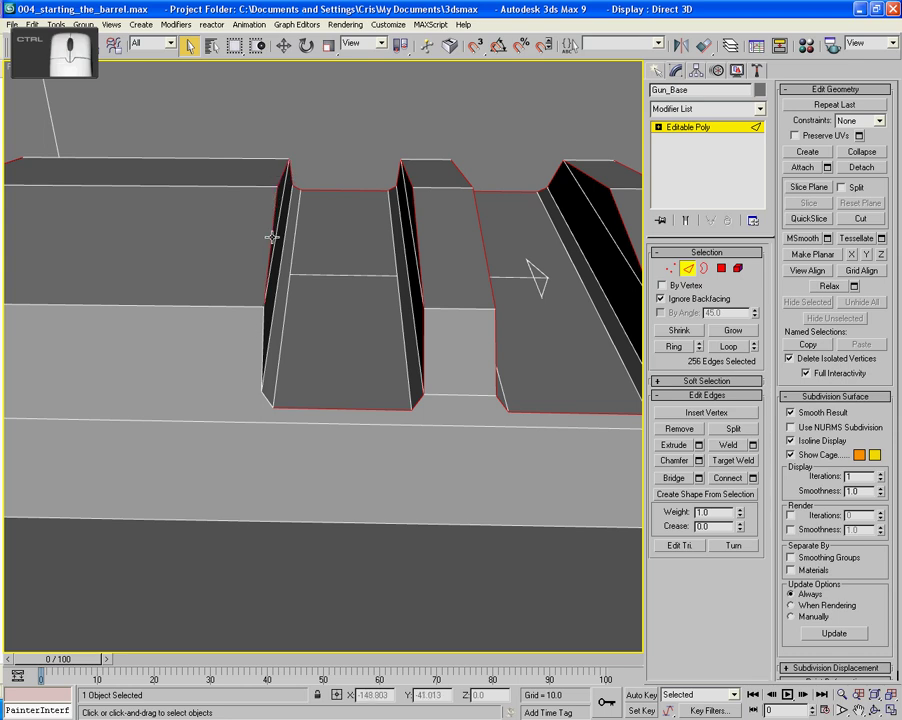
pyautogui.keyDown('ctrl'); pyautogui.click(262, 346); pyautogui.keyUp('ctrl')
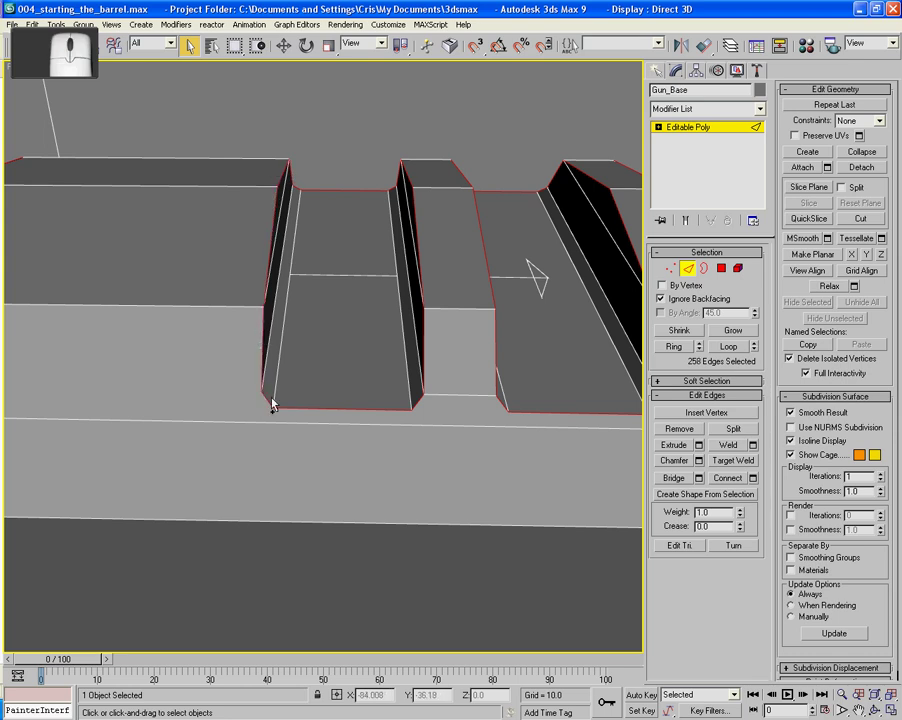
pyautogui.keyDown('ctrl'); pyautogui.click(262, 397); pyautogui.keyUp('ctrl')
pyautogui.scroll(-5, 272, 404)
pyautogui.keyDown('alt'); pyautogui.moveTo(312, 393); pyautogui.dragTo(342, 398, button='middle'); pyautogui.keyUp('alt')
pyautogui.scroll(5, 342, 398)
pyautogui.moveTo(332, 445); pyautogui.dragTo(518, 261, button='middle')
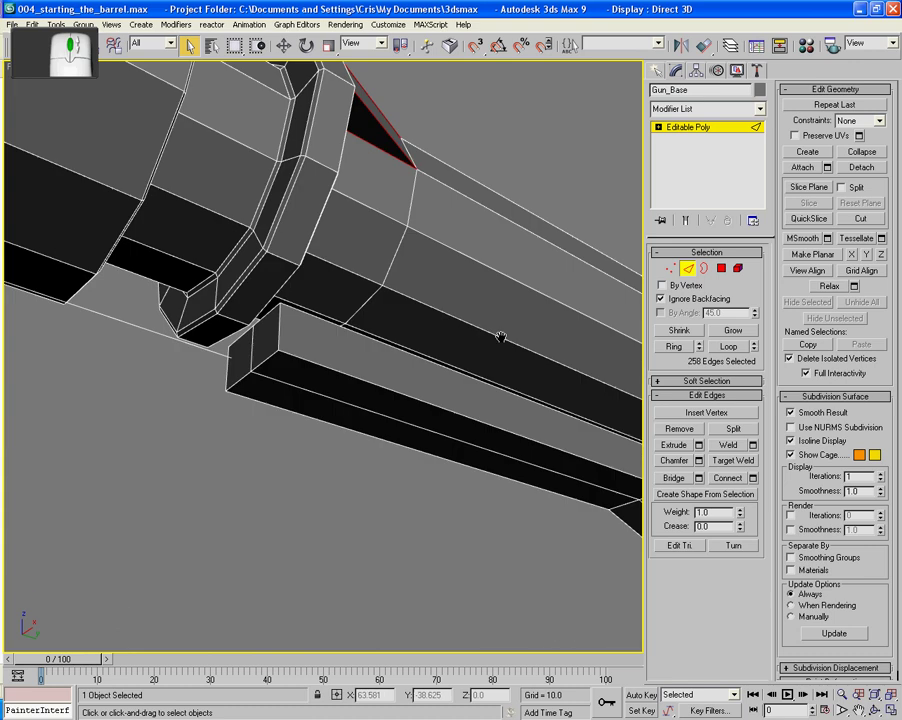
# Step: Add the end-face outline and upper long edges of the bar beneath the barrel to the edge selection
pyautogui.keyDown('ctrl'); pyautogui.click(266, 315); pyautogui.keyUp('ctrl')
pyautogui.keyDown('ctrl'); pyautogui.click(240, 341); pyautogui.keyUp('ctrl')
pyautogui.keyDown('ctrl'); pyautogui.click(230, 352); pyautogui.keyUp('ctrl')
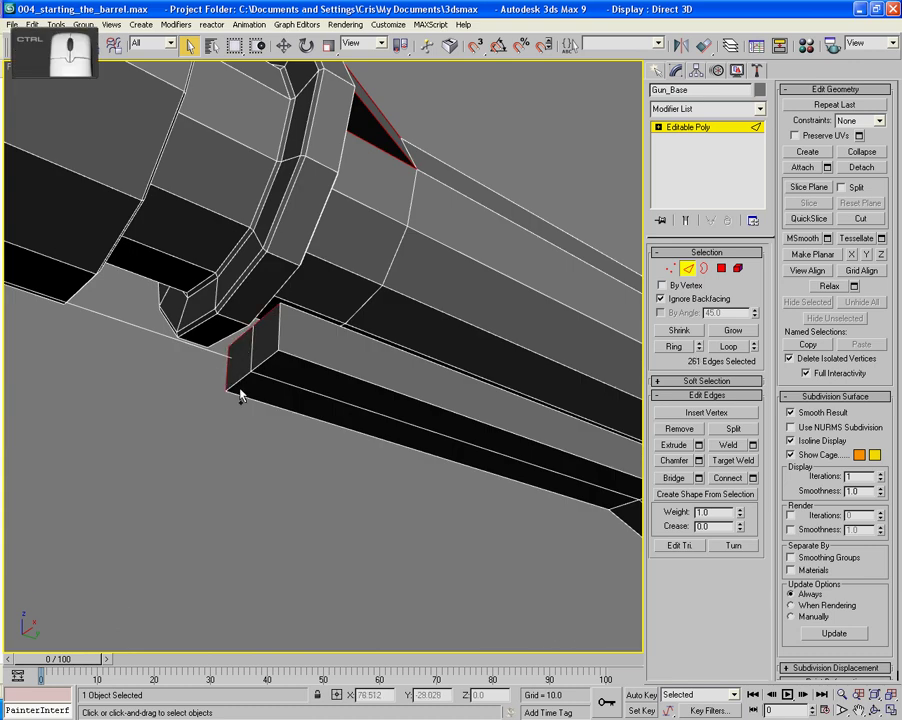
pyautogui.keyDown('ctrl'); pyautogui.click(234, 378); pyautogui.keyUp('ctrl')
pyautogui.keyDown('ctrl'); pyautogui.click(263, 358); pyautogui.keyUp('ctrl')
pyautogui.keyDown('ctrl'); pyautogui.click(280, 330); pyautogui.keyUp('ctrl')
pyautogui.keyDown('ctrl'); pyautogui.click(293, 308); pyautogui.keyUp('ctrl')
pyautogui.keyDown('ctrl'); pyautogui.click(296, 358); pyautogui.keyUp('ctrl')
# Step: Add the near-side sloped edges where the underside bar steps down to the lower block to the selection
pyautogui.keyDown('alt'); pyautogui.moveTo(296, 358); pyautogui.dragTo(512, 349, button='middle'); pyautogui.keyUp('alt')
pyautogui.keyDown('ctrl'); pyautogui.click(367, 382); pyautogui.keyUp('ctrl')
pyautogui.keyDown('ctrl'); pyautogui.click(368, 382); pyautogui.keyUp('ctrl')
pyautogui.keyDown('ctrl'); pyautogui.click(408, 412); pyautogui.keyUp('ctrl')
pyautogui.keyDown('ctrl'); pyautogui.click(373, 410); pyautogui.keyUp('ctrl')
pyautogui.keyDown('ctrl'); pyautogui.click(399, 385); pyautogui.keyUp('ctrl')
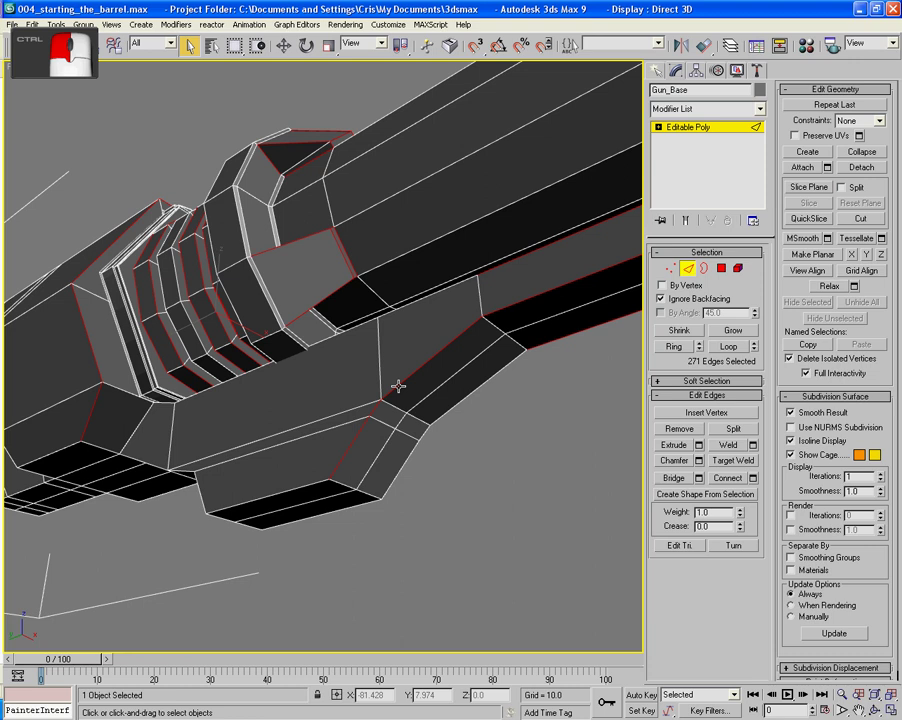
# Step: Add the lower block's opposite sloped edges and the long seam edges below the barrel collars to the selection
pyautogui.keyDown('ctrl'); pyautogui.click(420, 443); pyautogui.keyUp('ctrl')
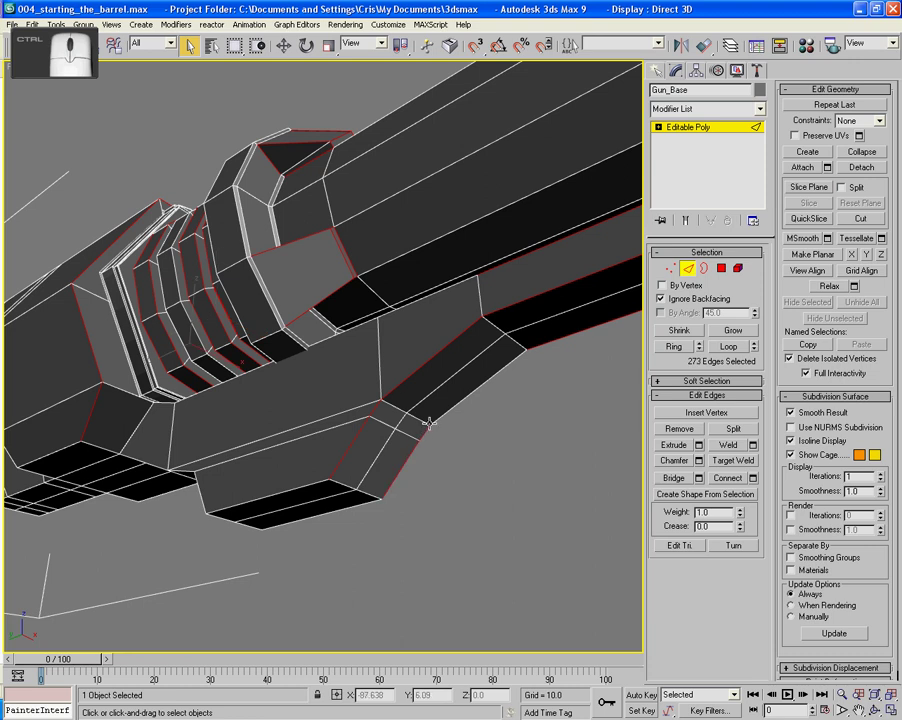
pyautogui.keyDown('ctrl'); pyautogui.click(435, 419); pyautogui.keyUp('ctrl')
pyautogui.keyDown('ctrl'); pyautogui.click(427, 434); pyautogui.keyUp('ctrl')
pyautogui.keyDown('ctrl'); pyautogui.click(350, 350); pyautogui.keyUp('ctrl')
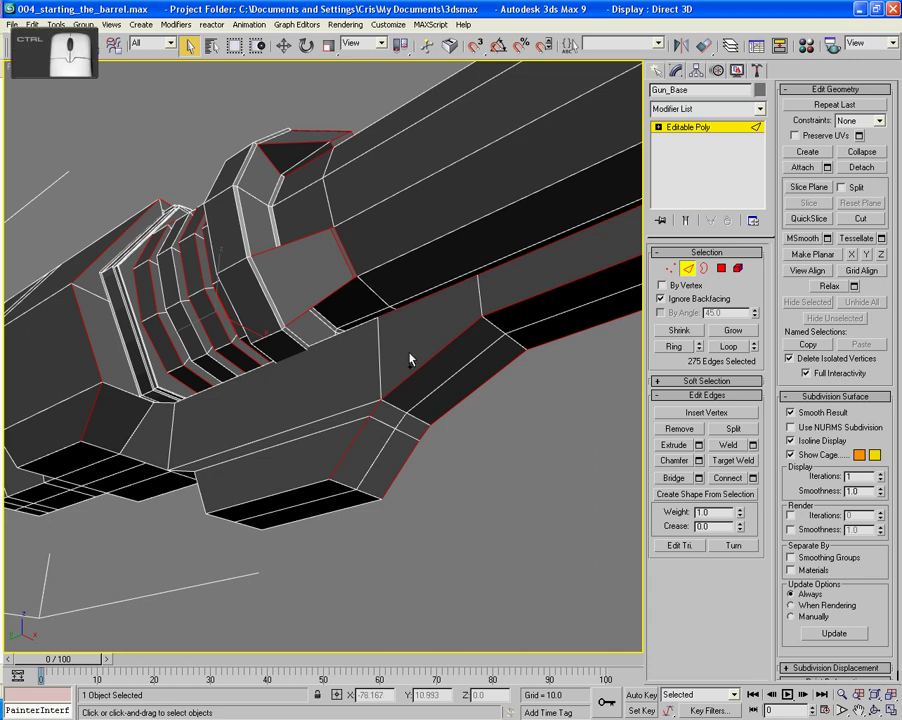
pyautogui.keyDown('ctrl'); pyautogui.click(347, 407); pyautogui.keyUp('ctrl')
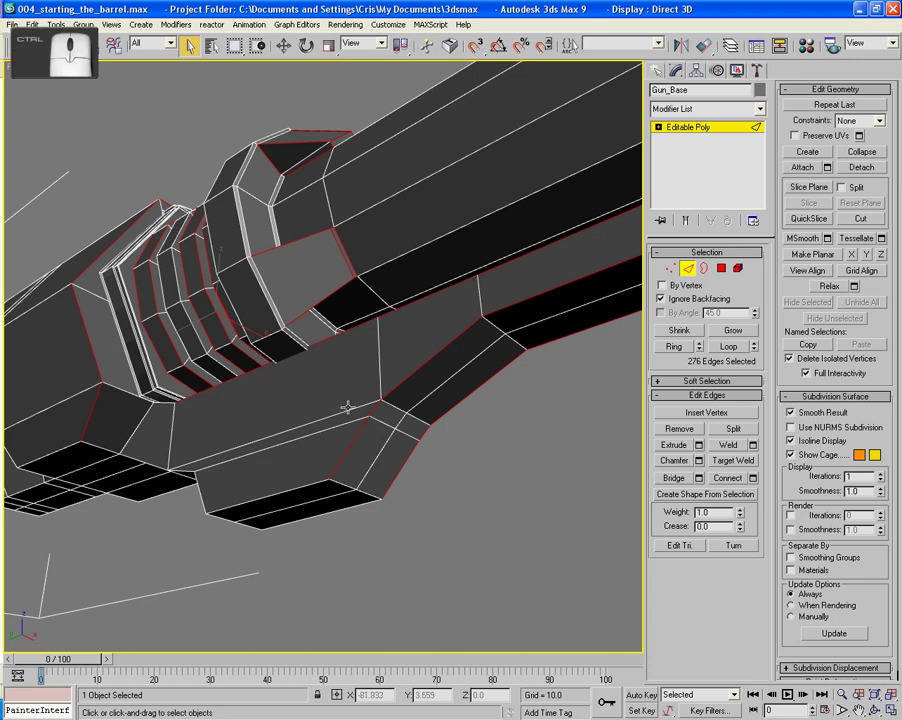
# Step: Add the edges outlining the lower block's far end face and underside to the selection
pyautogui.keyDown('ctrl'); pyautogui.click(195, 483); pyautogui.keyUp('ctrl')
pyautogui.keyDown('alt'); pyautogui.moveTo(196, 483); pyautogui.dragTo(356, 494, button='middle'); pyautogui.keyUp('alt')
pyautogui.moveTo(137, 491); pyautogui.dragTo(467, 525, button='middle')
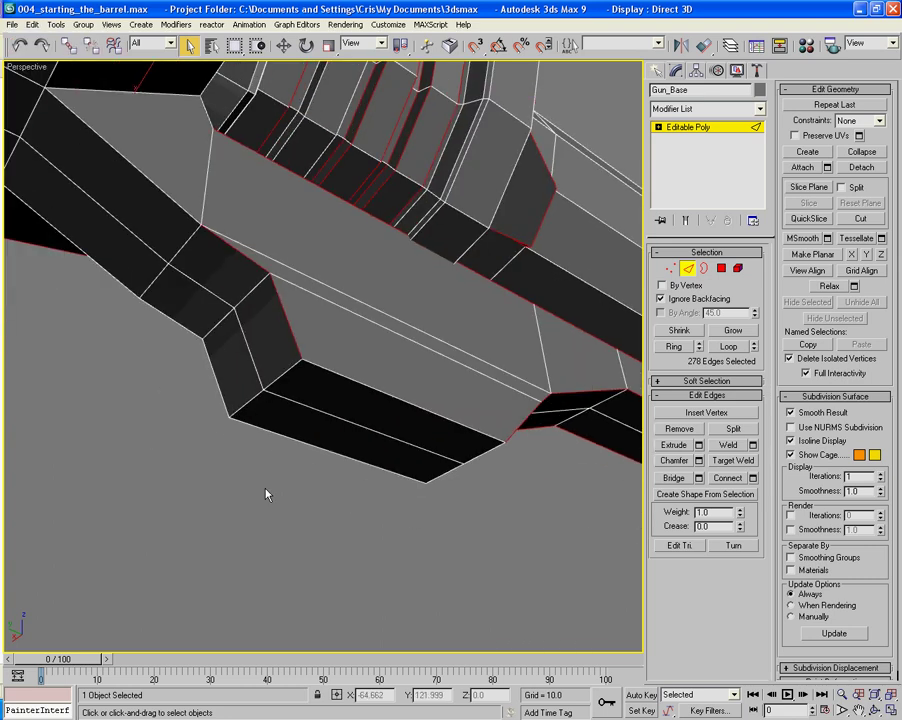
pyautogui.keyDown('ctrl'); pyautogui.click(244, 297); pyautogui.keyUp('ctrl')
pyautogui.keyDown('ctrl'); pyautogui.click(208, 330); pyautogui.keyUp('ctrl')
pyautogui.keyDown('ctrl'); pyautogui.click(244, 405); pyautogui.keyUp('ctrl')
pyautogui.keyDown('ctrl'); pyautogui.click(287, 369); pyautogui.keyUp('ctrl')
pyautogui.keyDown('ctrl'); pyautogui.click(446, 473); pyautogui.keyUp('ctrl')
# Step: Add the lower block's remaining long edge and the seam edges below the collars on the gun's other side to the selection
pyautogui.keyDown('alt'); pyautogui.moveTo(380, 455); pyautogui.dragTo(299, 416, button='middle'); pyautogui.keyUp('alt')
pyautogui.keyDown('ctrl'); pyautogui.click(113, 328); pyautogui.keyUp('ctrl')
pyautogui.moveTo(142, 327); pyautogui.dragTo(304, 334, button='middle')
pyautogui.moveTo(187, 283); pyautogui.dragTo(346, 339, button='middle')
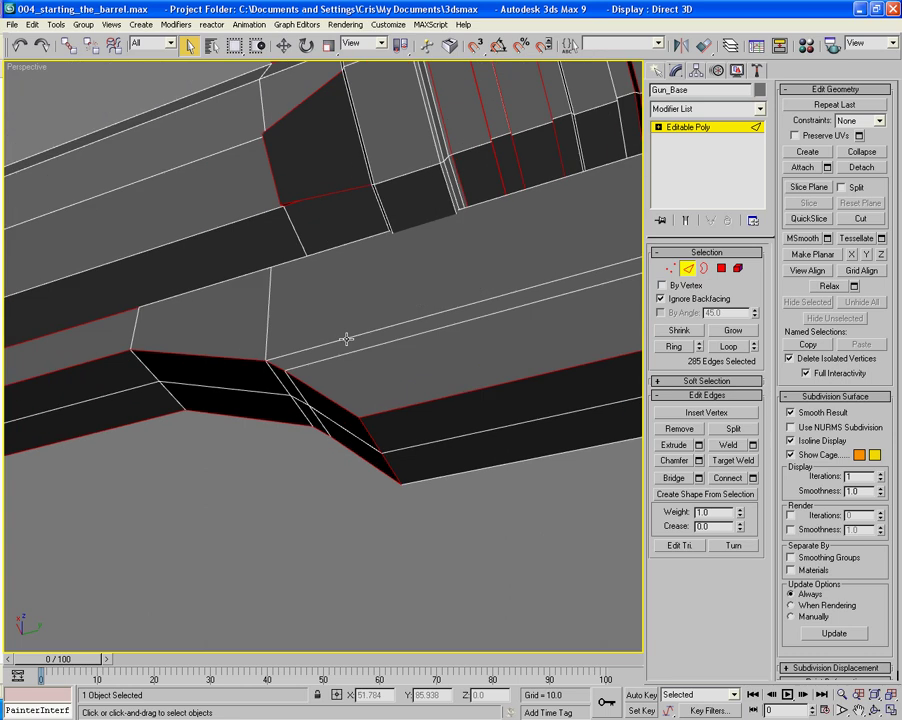
pyautogui.keyDown('ctrl'); pyautogui.click(183, 295); pyautogui.keyUp('ctrl')
pyautogui.keyDown('ctrl'); pyautogui.click(279, 267); pyautogui.keyUp('ctrl')
pyautogui.moveTo(404, 281); pyautogui.dragTo(117, 372, button='middle')
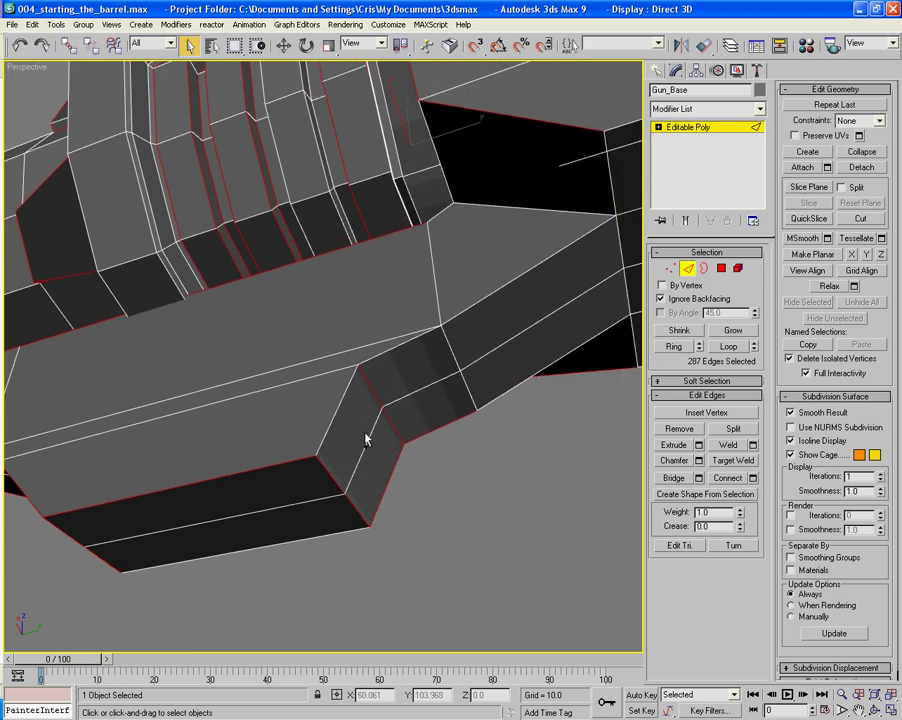
# Step: Add the side edges rising from the lower block to the rear body and the adjoining dark recess's lower edges to the selection
pyautogui.keyDown('ctrl'); pyautogui.click(333, 421); pyautogui.keyUp('ctrl')
pyautogui.keyDown('ctrl'); pyautogui.click(371, 358); pyautogui.keyUp('ctrl')
pyautogui.keyDown('ctrl'); pyautogui.click(457, 316); pyautogui.keyUp('ctrl')
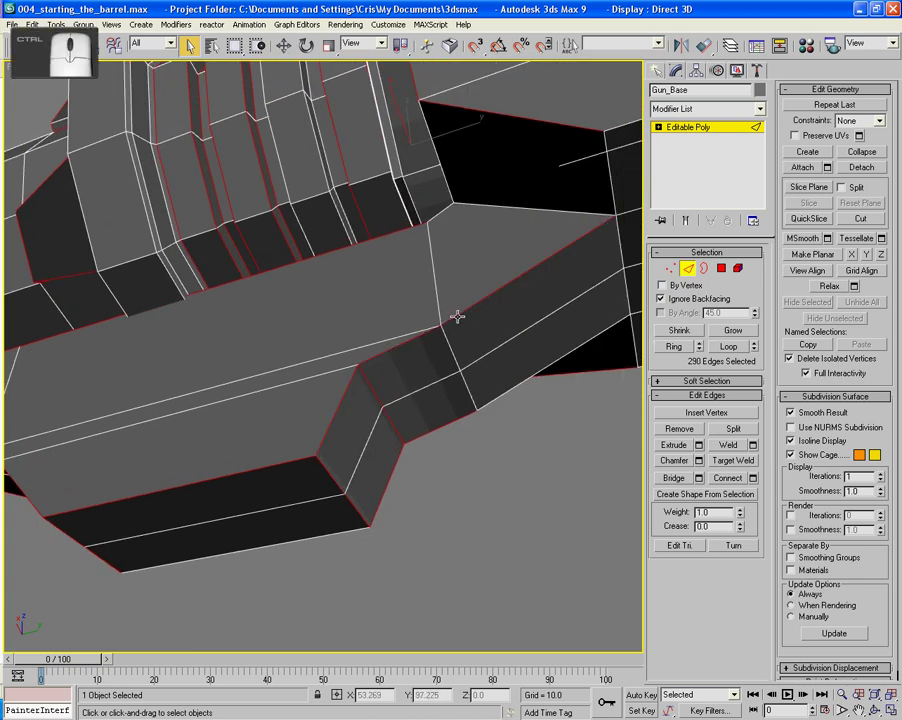
pyautogui.keyDown('ctrl'); pyautogui.click(436, 213); pyautogui.keyUp('ctrl')
pyautogui.keyDown('ctrl'); pyautogui.click(488, 206); pyautogui.keyUp('ctrl')
# Step: Add the remaining outline edges of the dark recess faces on both sides of the body's underside to the selection
pyautogui.keyDown('alt'); pyautogui.moveTo(553, 230); pyautogui.dragTo(305, 185, button='middle'); pyautogui.keyUp('alt')
pyautogui.keyDown('ctrl'); pyautogui.click(302, 172); pyautogui.keyUp('ctrl')
pyautogui.keyDown('ctrl'); pyautogui.click(380, 144); pyautogui.keyUp('ctrl')
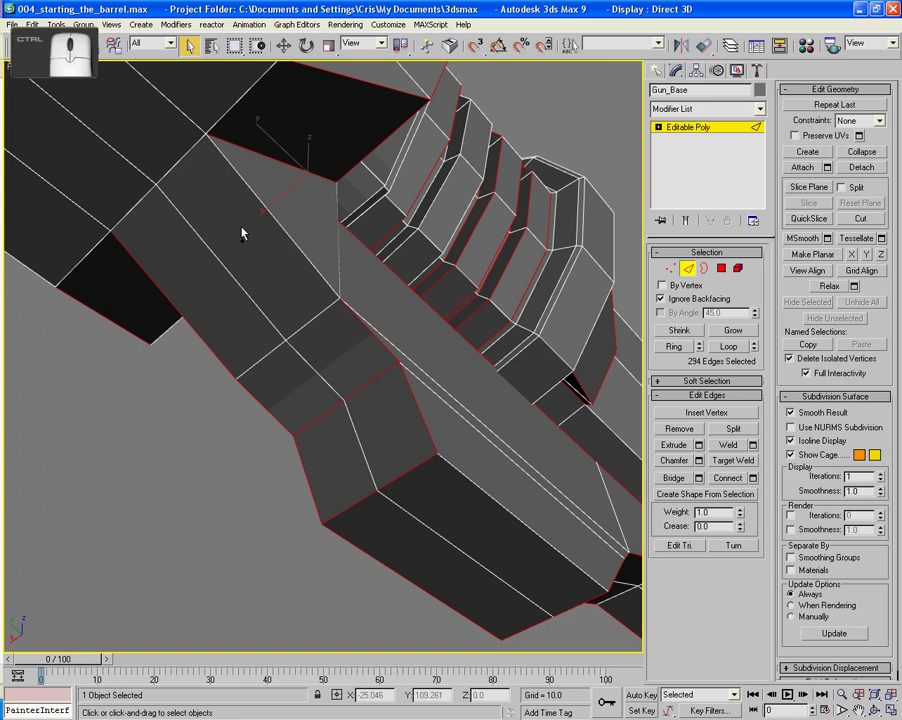
pyautogui.keyDown('ctrl'); pyautogui.click(166, 330); pyautogui.keyUp('ctrl')
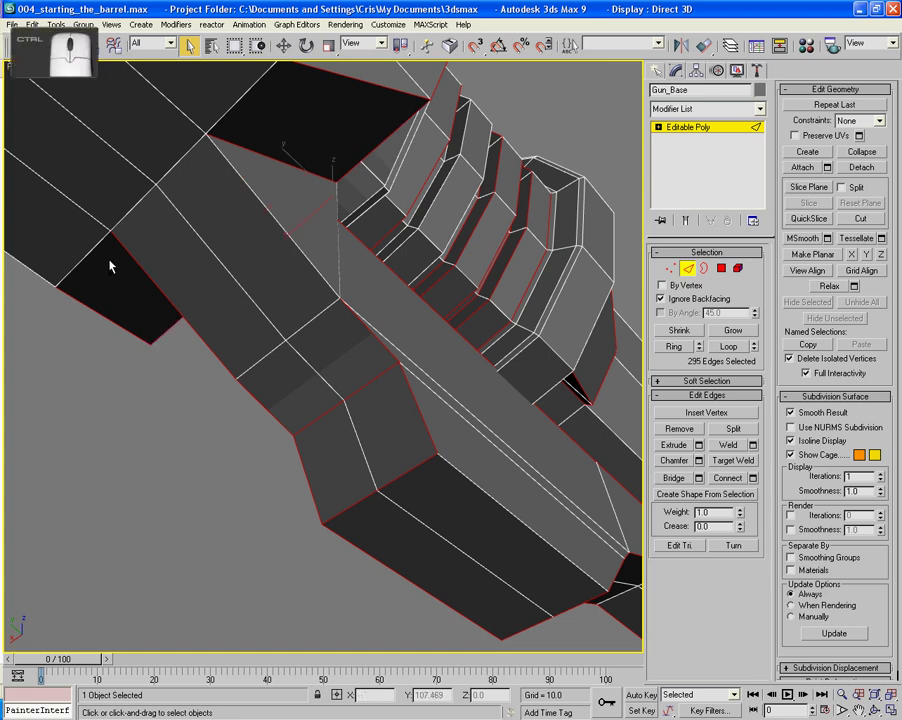
pyautogui.keyDown('ctrl'); pyautogui.click(175, 169); pyautogui.keyUp('ctrl')
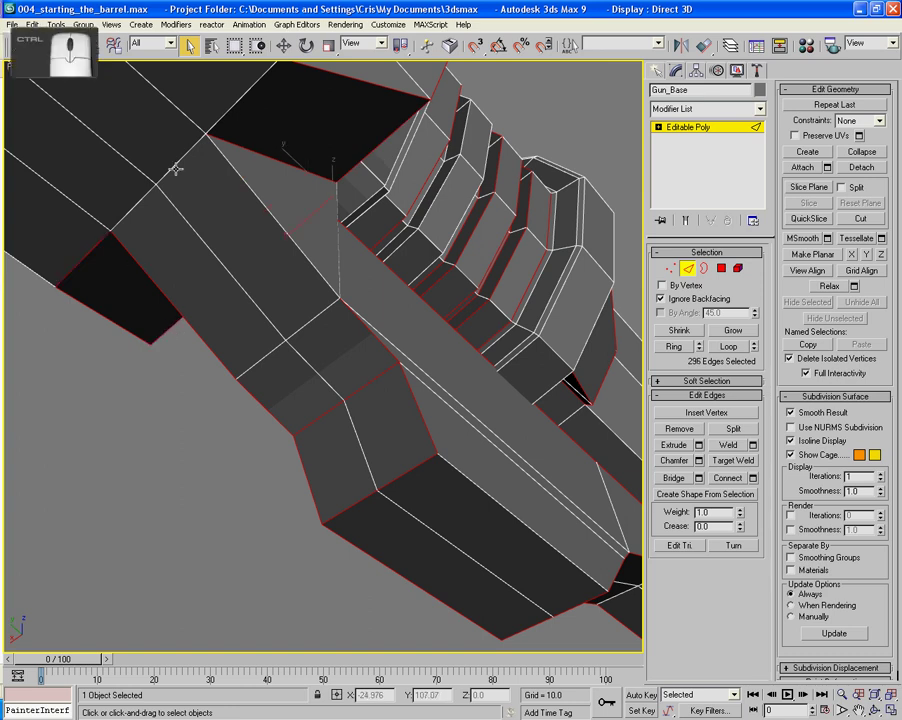
pyautogui.keyDown('ctrl'); pyautogui.click(230, 109); pyautogui.keyUp('ctrl')
# Step: Add the edges around the stepped recess on the rear body's underside and the adjoining panel's outer edge to the selection
pyautogui.keyDown('alt'); pyautogui.moveTo(230, 110); pyautogui.dragTo(401, 255, button='middle'); pyautogui.keyUp('alt')
pyautogui.keyDown('alt'); pyautogui.moveTo(307, 361); pyautogui.dragTo(349, 355, button='middle'); pyautogui.keyUp('alt')
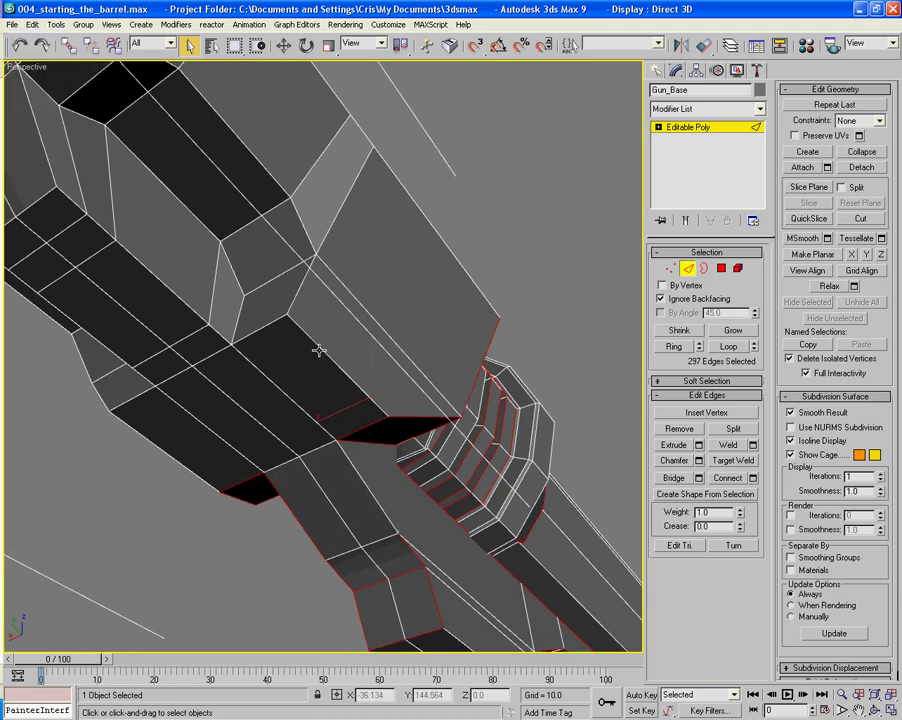
pyautogui.keyDown('ctrl'); pyautogui.click(249, 334); pyautogui.keyUp('ctrl')
pyautogui.keyDown('ctrl'); pyautogui.click(236, 324); pyautogui.keyUp('ctrl')
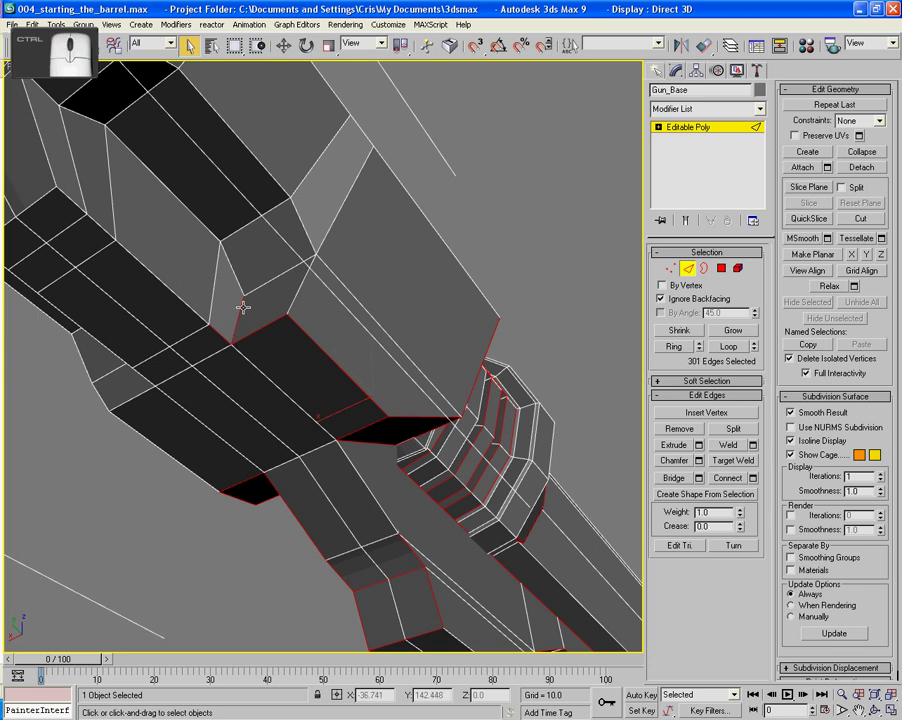
pyautogui.keyDown('ctrl'); pyautogui.click(246, 287); pyautogui.keyUp('ctrl')
pyautogui.keyDown('ctrl'); pyautogui.click(225, 268); pyautogui.keyUp('ctrl')
pyautogui.keyDown('ctrl'); pyautogui.click(304, 274); pyautogui.keyUp('ctrl')
pyautogui.keyDown('ctrl'); pyautogui.click(307, 242); pyautogui.keyUp('ctrl')
pyautogui.keyDown('ctrl'); pyautogui.click(269, 176); pyautogui.keyUp('ctrl')
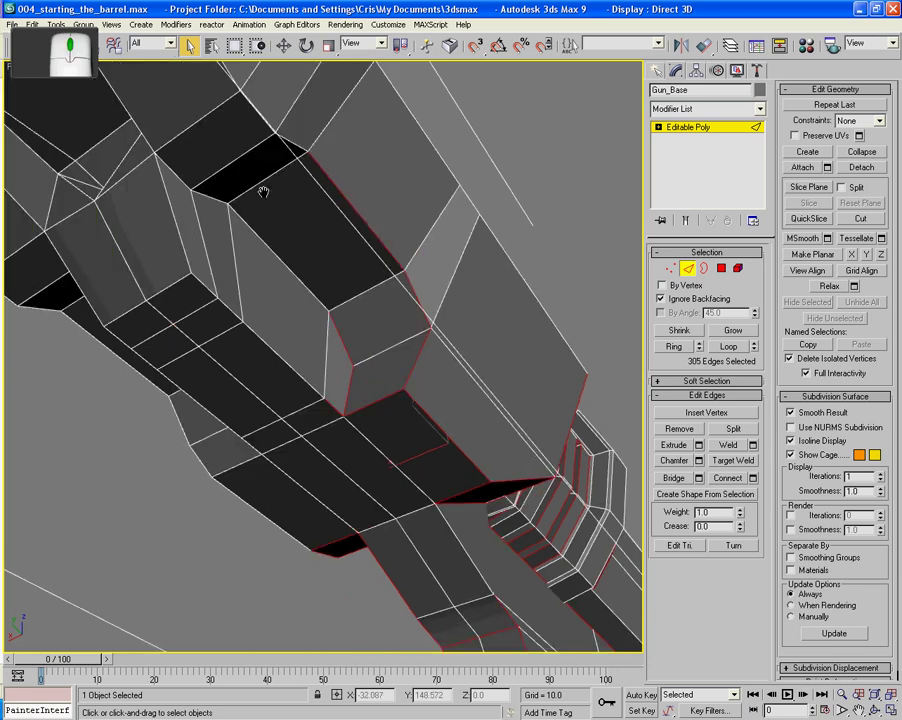
# Step: Add the side edges of the long underside panel, its small step and the rearmost panel to the selection
pyautogui.moveTo(293, 220); pyautogui.dragTo(319, 285, button='middle')
pyautogui.keyDown('ctrl'); pyautogui.click(289, 320); pyautogui.keyUp('ctrl')
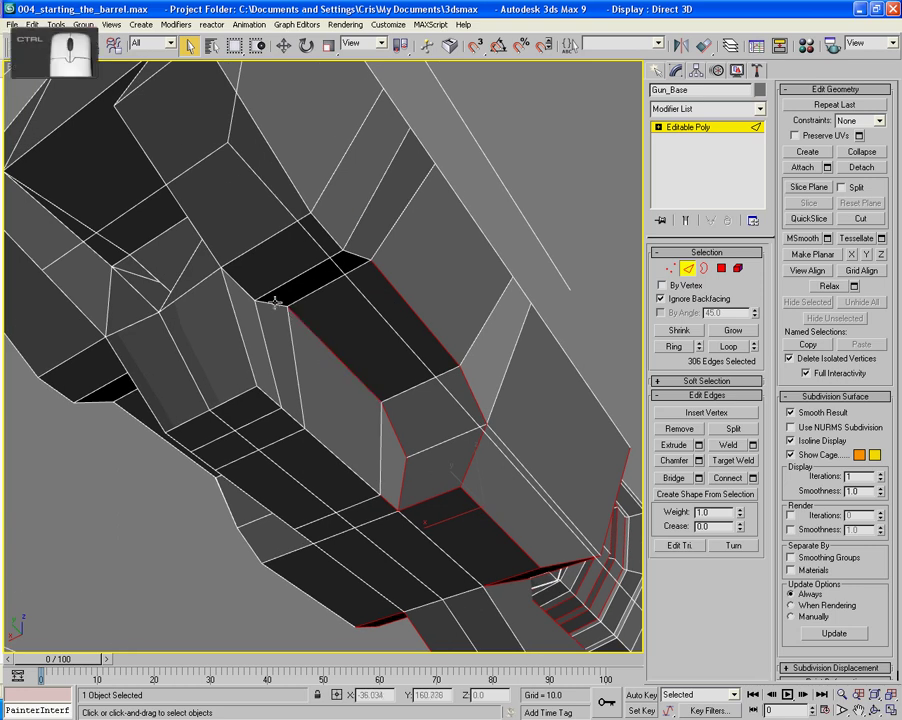
pyautogui.keyDown('ctrl'); pyautogui.click(257, 302); pyautogui.keyUp('ctrl')
pyautogui.keyDown('ctrl'); pyautogui.click(243, 288); pyautogui.keyUp('ctrl')
pyautogui.keyDown('ctrl'); pyautogui.click(328, 233); pyautogui.keyUp('ctrl')
pyautogui.keyDown('ctrl'); pyautogui.click(357, 258); pyautogui.keyUp('ctrl')
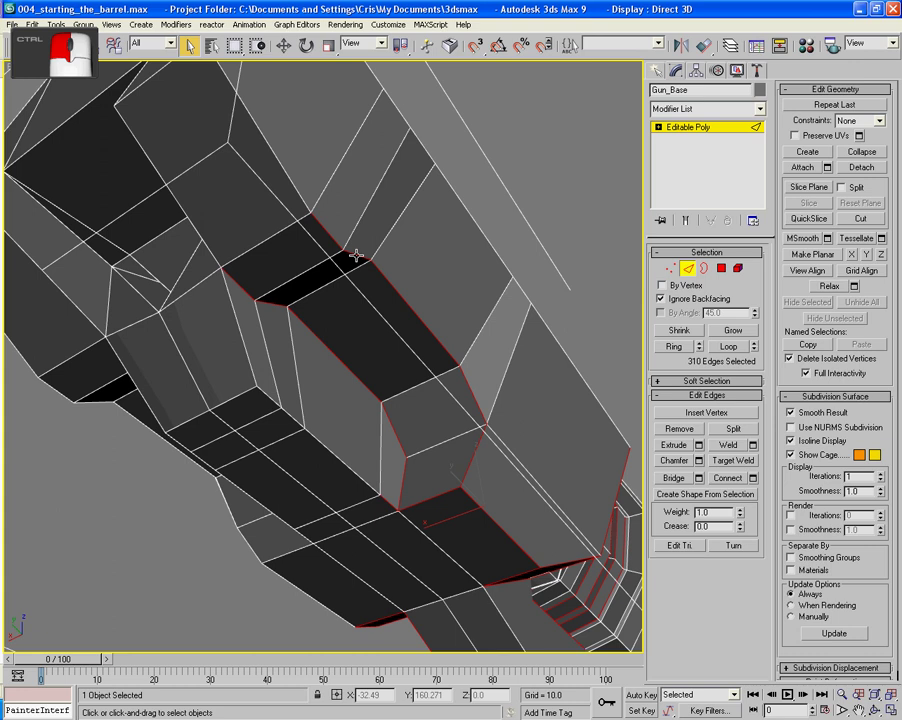
pyautogui.keyDown('ctrl'); pyautogui.click(179, 206); pyautogui.keyUp('ctrl')
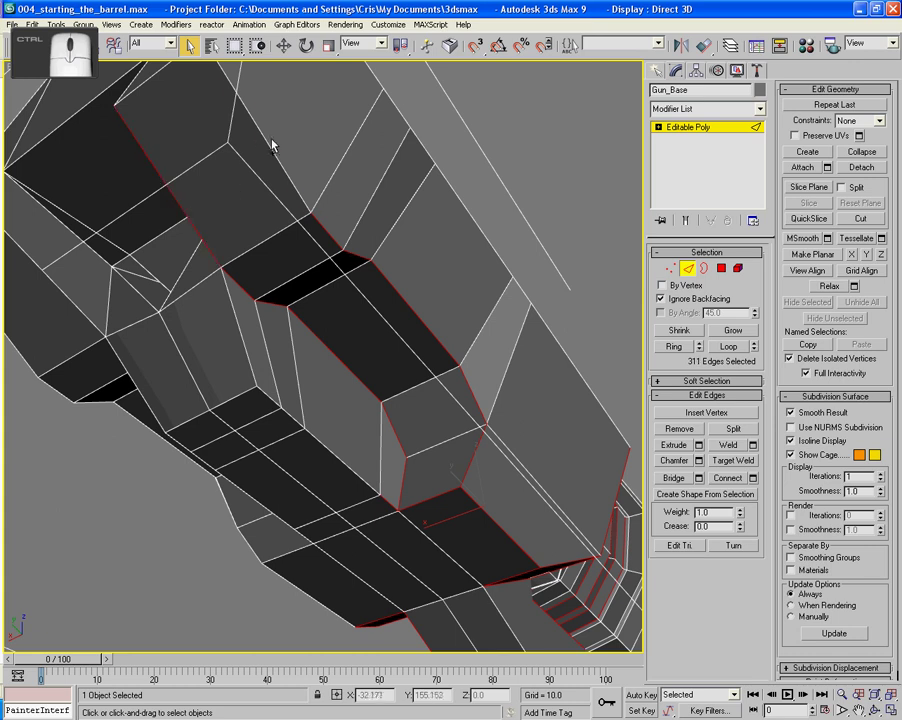
pyautogui.keyDown('ctrl'); pyautogui.click(268, 138); pyautogui.keyUp('ctrl')
# Step: Add the rearmost panel's end edges and the outer rim of the body's rear end face to the selection
pyautogui.moveTo(172, 126); pyautogui.dragTo(280, 262, button='middle')
pyautogui.keyDown('ctrl'); pyautogui.click(273, 250); pyautogui.keyUp('ctrl')
pyautogui.keyDown('ctrl'); pyautogui.click(283, 267); pyautogui.keyUp('ctrl')
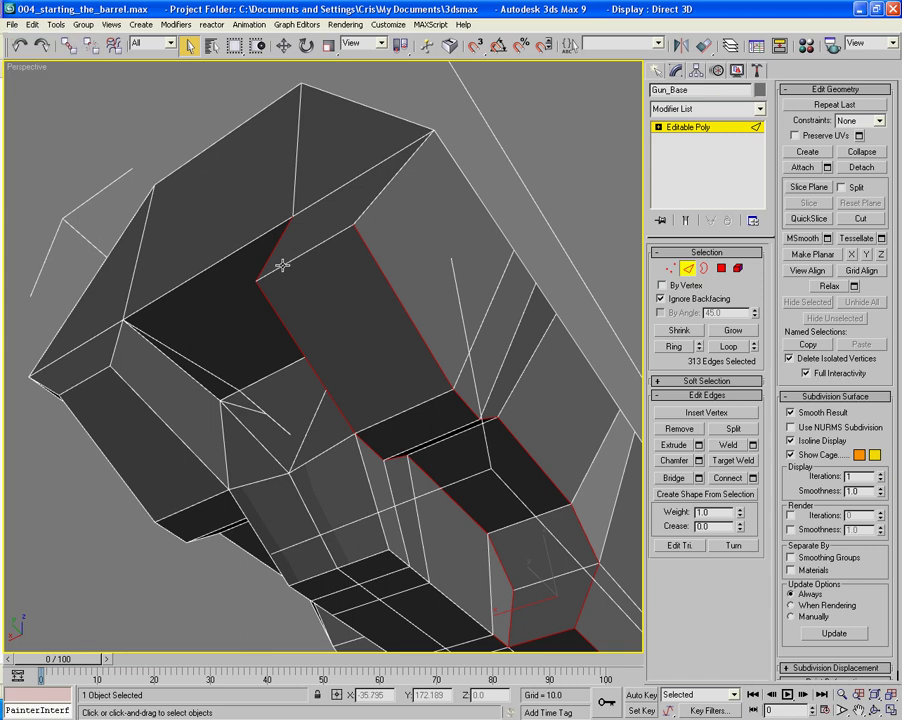
pyautogui.keyDown('ctrl'); pyautogui.click(368, 206); pyautogui.keyUp('ctrl')
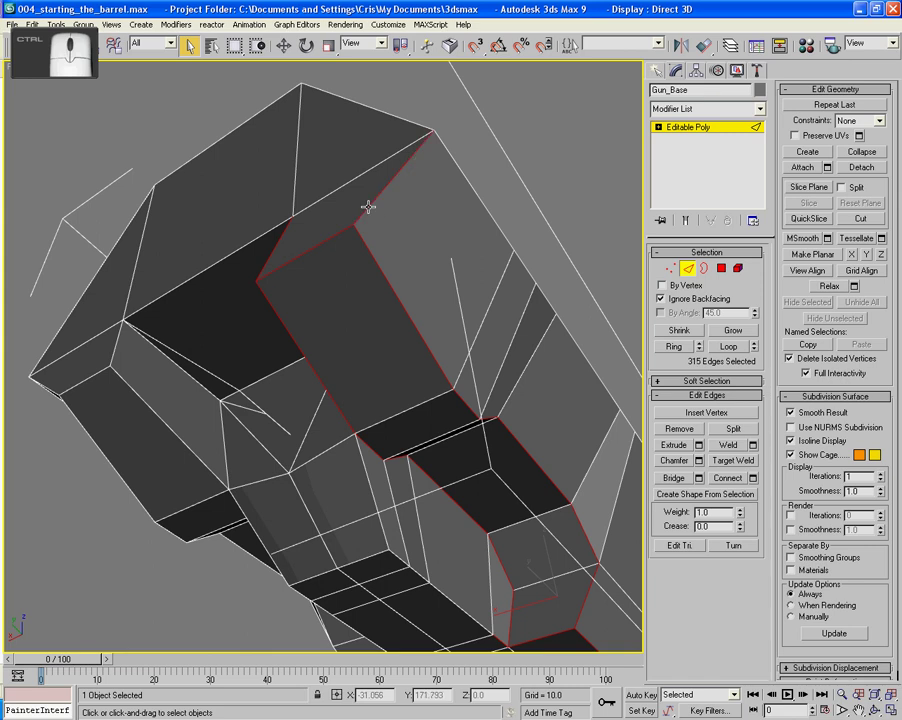
pyautogui.keyDown('ctrl'); pyautogui.click(366, 106); pyautogui.keyUp('ctrl')
pyautogui.keyDown('ctrl'); pyautogui.click(271, 104); pyautogui.keyUp('ctrl')
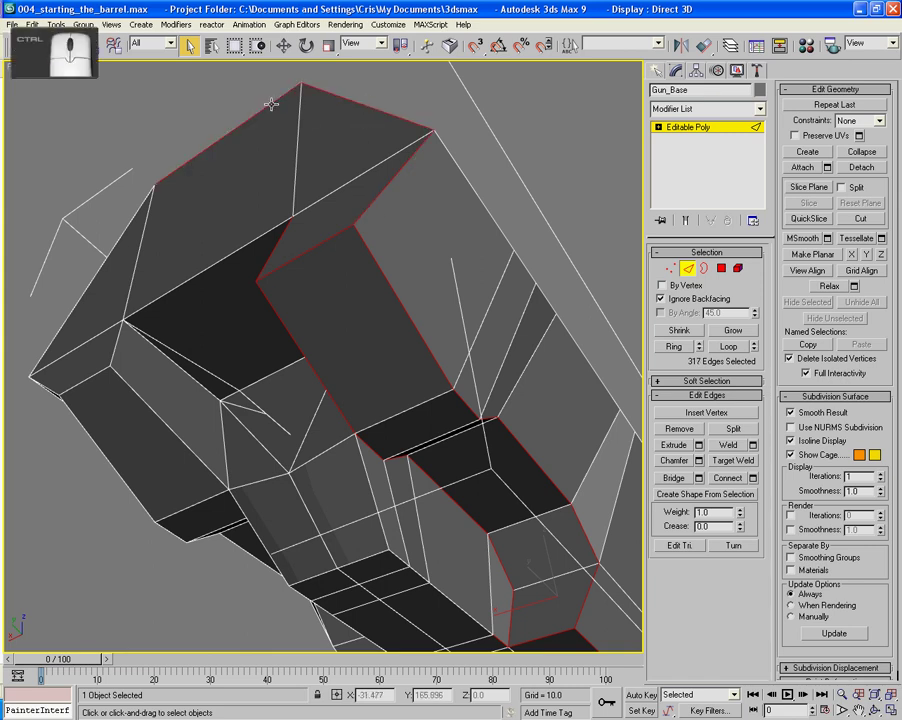
pyautogui.keyDown('ctrl'); pyautogui.click(111, 243); pyautogui.keyUp('ctrl')
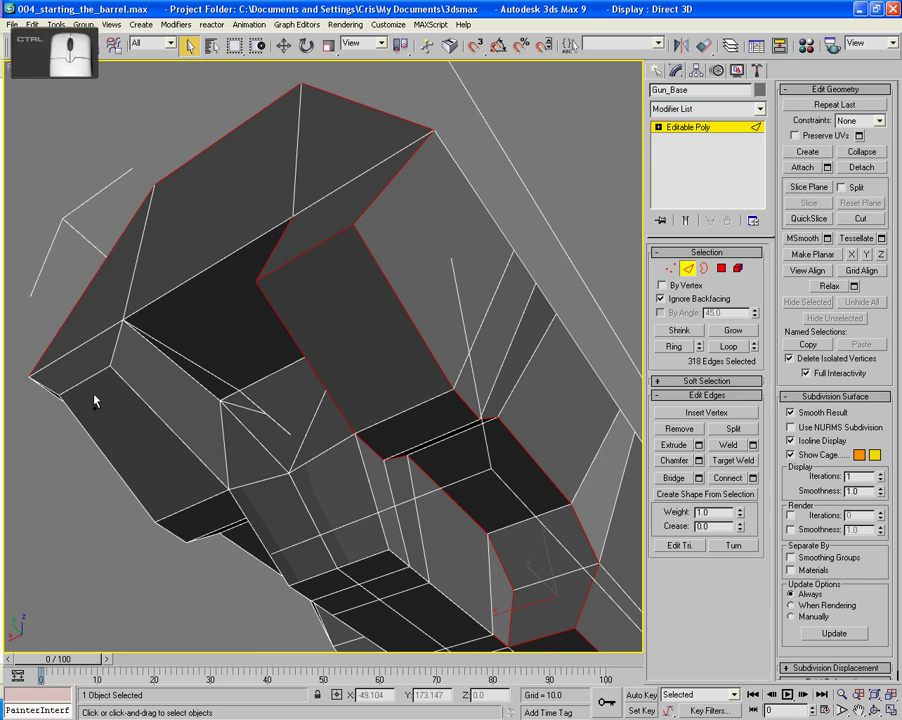
# Step: Add the rear-end edges of the second underside leg and the rear edge of the dark central opening to the selection
pyautogui.keyDown('ctrl'); pyautogui.click(53, 392); pyautogui.keyUp('ctrl')
pyautogui.keyDown('ctrl'); pyautogui.click(92, 371); pyautogui.keyUp('ctrl')
pyautogui.keyDown('ctrl'); pyautogui.click(115, 350); pyautogui.keyUp('ctrl')
pyautogui.keyDown('ctrl'); pyautogui.click(140, 311); pyautogui.keyUp('ctrl')
# Step: Add the second leg's long side edges and the remaining edges around the central opening to the selection
pyautogui.keyDown('ctrl'); pyautogui.click(187, 373); pyautogui.keyUp('ctrl')
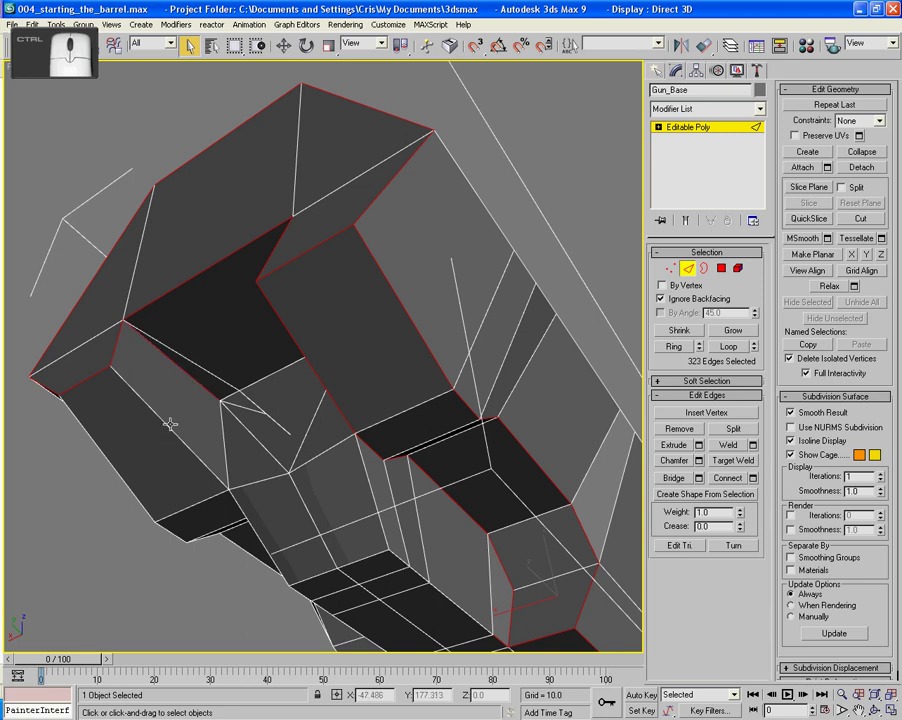
pyautogui.keyDown('ctrl'); pyautogui.click(181, 439); pyautogui.keyUp('ctrl')
pyautogui.keyDown('ctrl'); pyautogui.click(145, 496); pyautogui.keyUp('ctrl')
pyautogui.keyDown('ctrl'); pyautogui.click(226, 455); pyautogui.keyUp('ctrl')
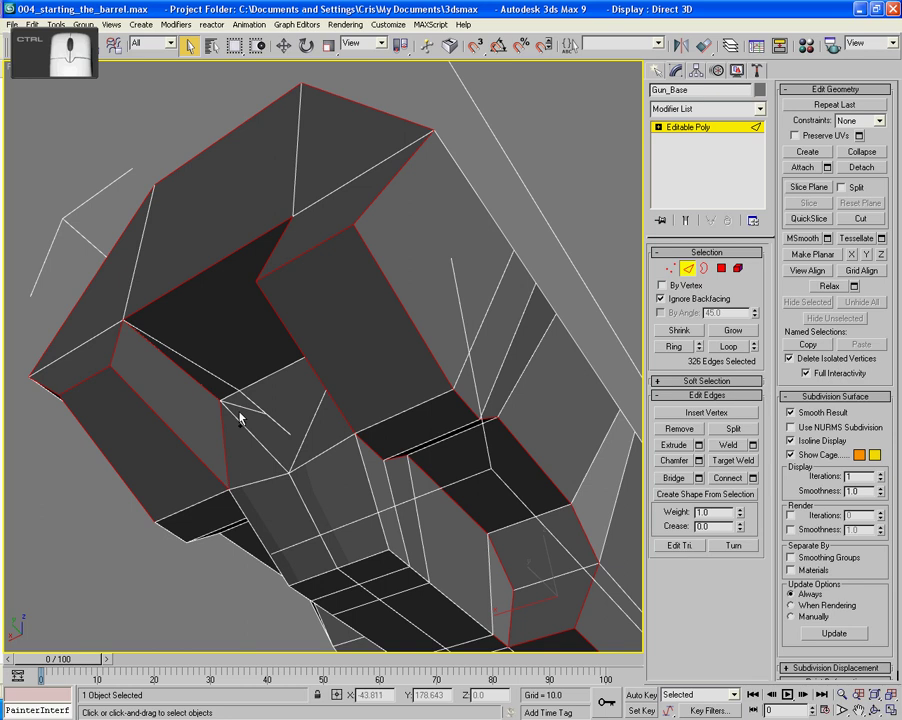
pyautogui.keyDown('ctrl'); pyautogui.click(254, 386); pyautogui.keyUp('ctrl')
pyautogui.keyDown('alt'); pyautogui.moveTo(254, 382); pyautogui.dragTo(304, 498, button='middle'); pyautogui.keyUp('alt')
pyautogui.scroll(4, 340, 384)
pyautogui.scroll(-5, 348, 465)
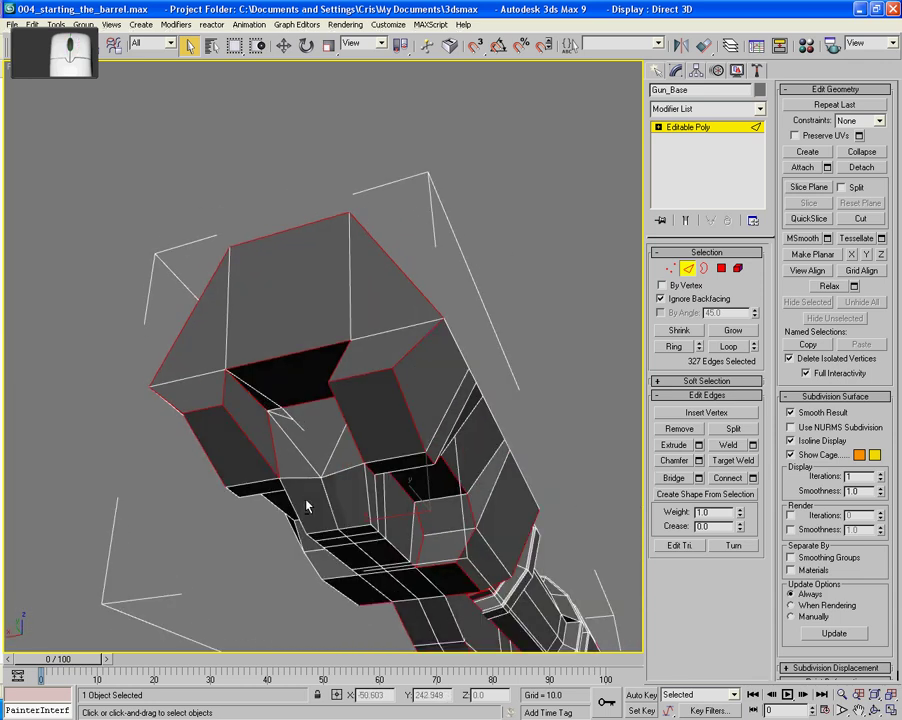
pyautogui.scroll(5, 304, 498)
pyautogui.moveTo(390, 470); pyautogui.dragTo(422, 394, button='middle')
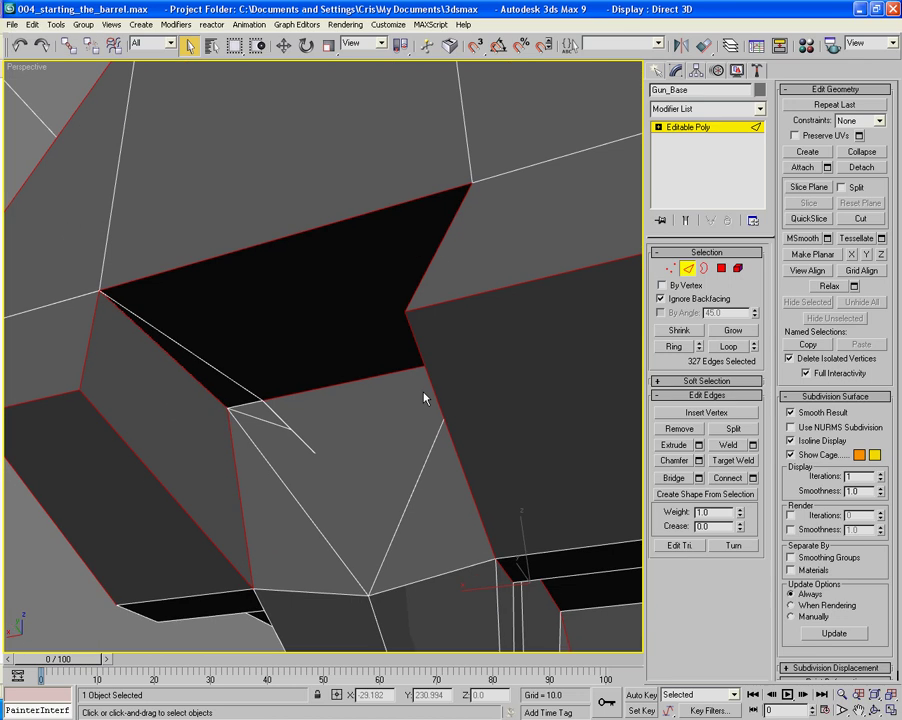
pyautogui.click(670, 268)
pyautogui.click(728, 447)
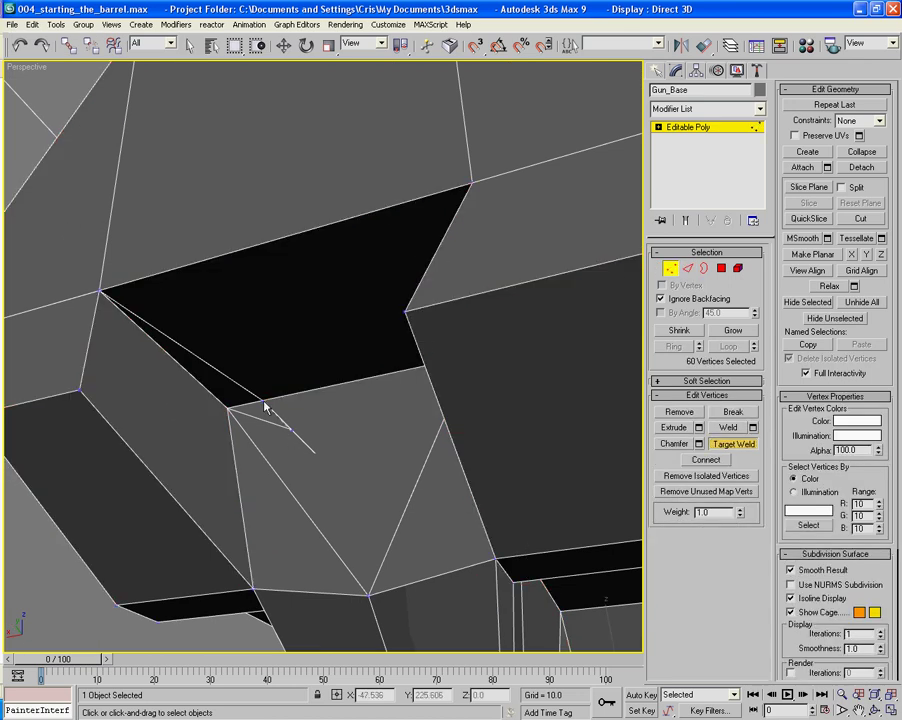
pyautogui.rightClick(267, 407)
# Step: Try to delete the stray sliver polygons at the corner of the central opening
pyautogui.click(721, 268)
pyautogui.click(254, 411)
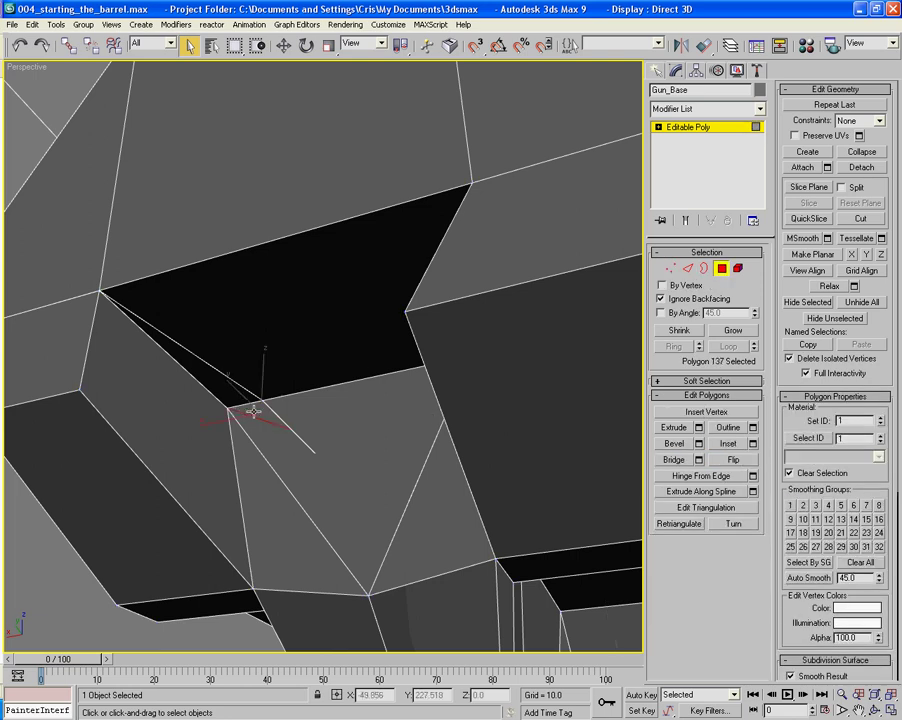
pyautogui.press('Delete')
pyautogui.click(254, 411)
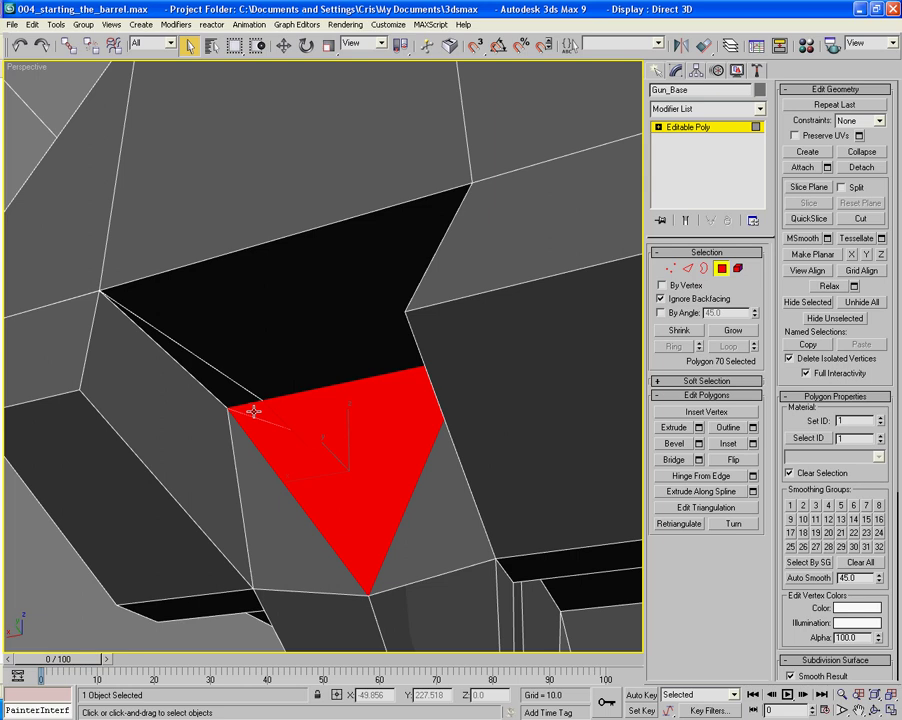
pyautogui.moveTo(285, 431)
pyautogui.keyDown('alt'); pyautogui.mouseDown(button='middle')
pyautogui.moveTo(298, 441)
pyautogui.moveTo(290, 432)
pyautogui.mouseUp(button='middle'); pyautogui.keyUp('alt')
pyautogui.click(242, 403)
pyautogui.press('Return')
pyautogui.press('Delete')
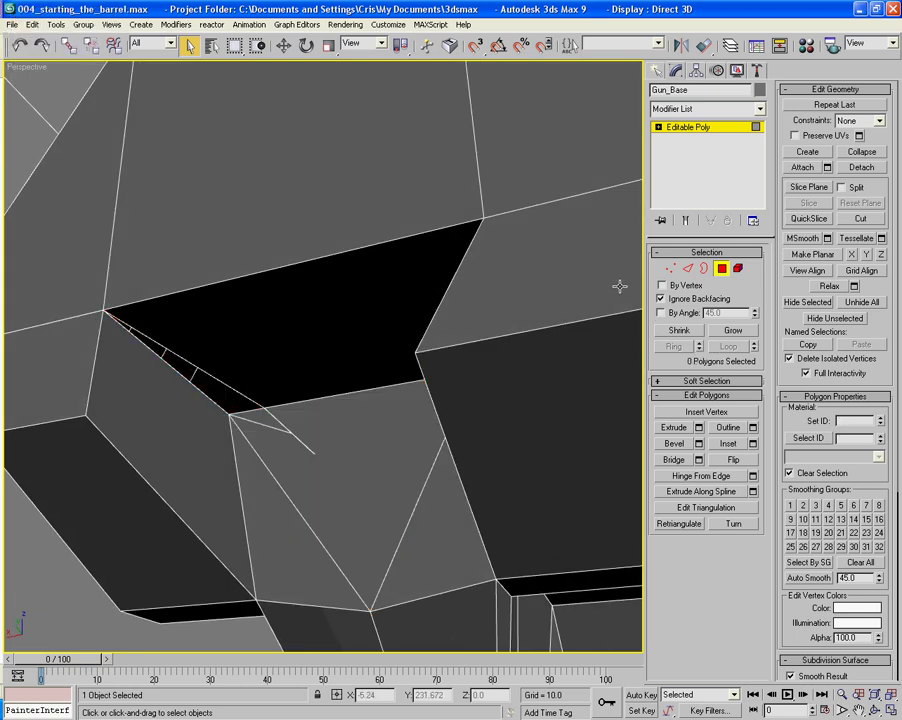
# Step: Try to target weld the stray vertex at the central opening's corner, checking it in wireframe display
pyautogui.click(670, 268)
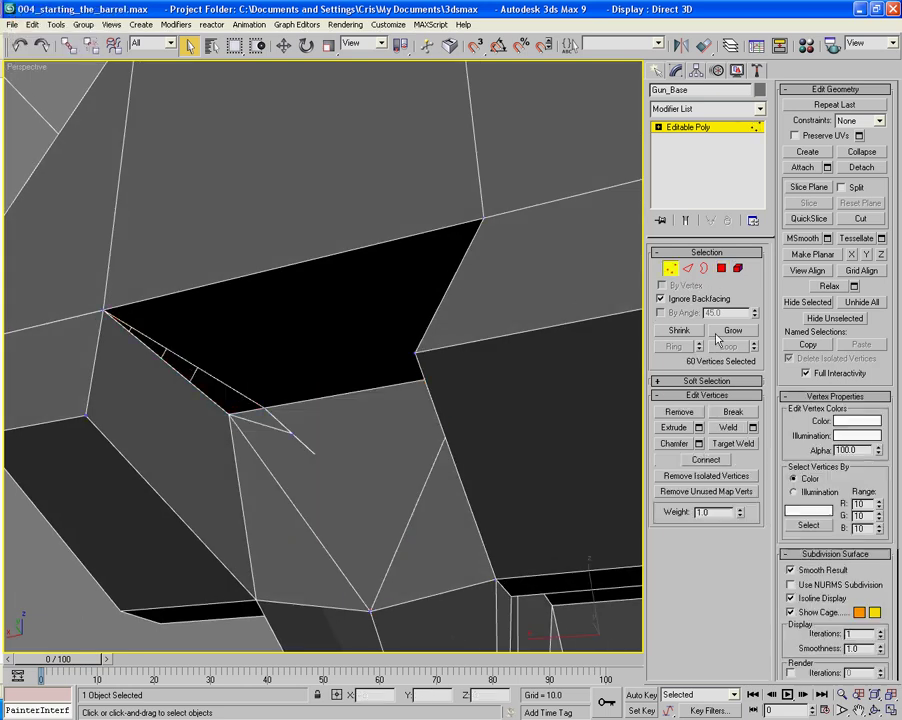
pyautogui.click(750, 443)
pyautogui.click(267, 408)
pyautogui.moveTo(233, 420)
pyautogui.keyDown('alt'); pyautogui.mouseDown(button='middle')
pyautogui.moveTo(345, 457)
pyautogui.moveTo(305, 427)
pyautogui.moveTo(297, 401)
pyautogui.moveTo(322, 447)
pyautogui.moveTo(282, 459)
pyautogui.moveTo(268, 479)
pyautogui.moveTo(288, 502)
pyautogui.moveTo(276, 505)
pyautogui.mouseUp(button='middle'); pyautogui.keyUp('alt')
pyautogui.press('F3')
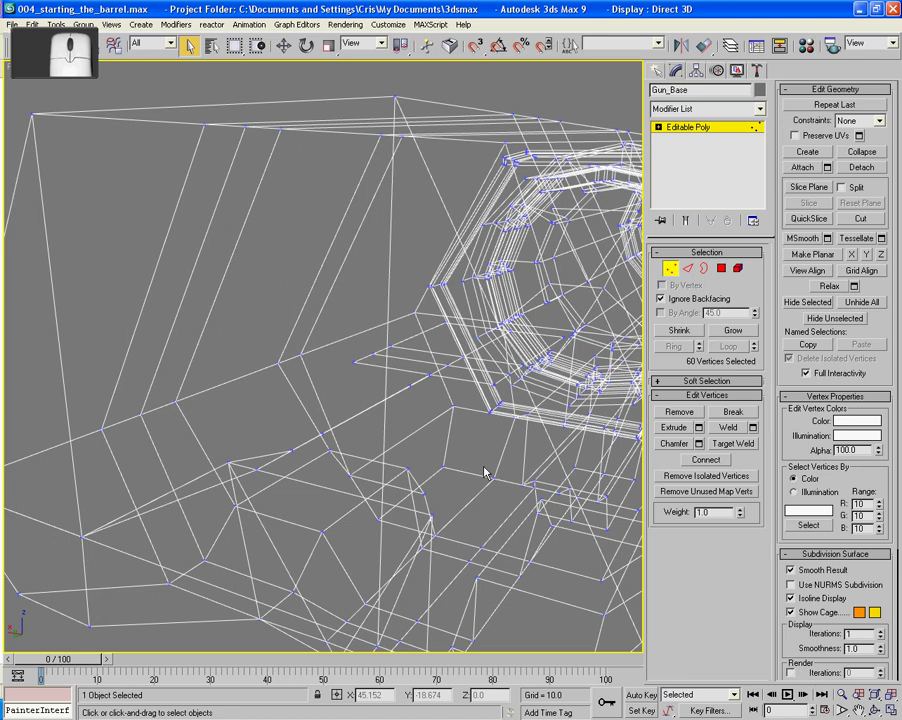
pyautogui.click(729, 446)
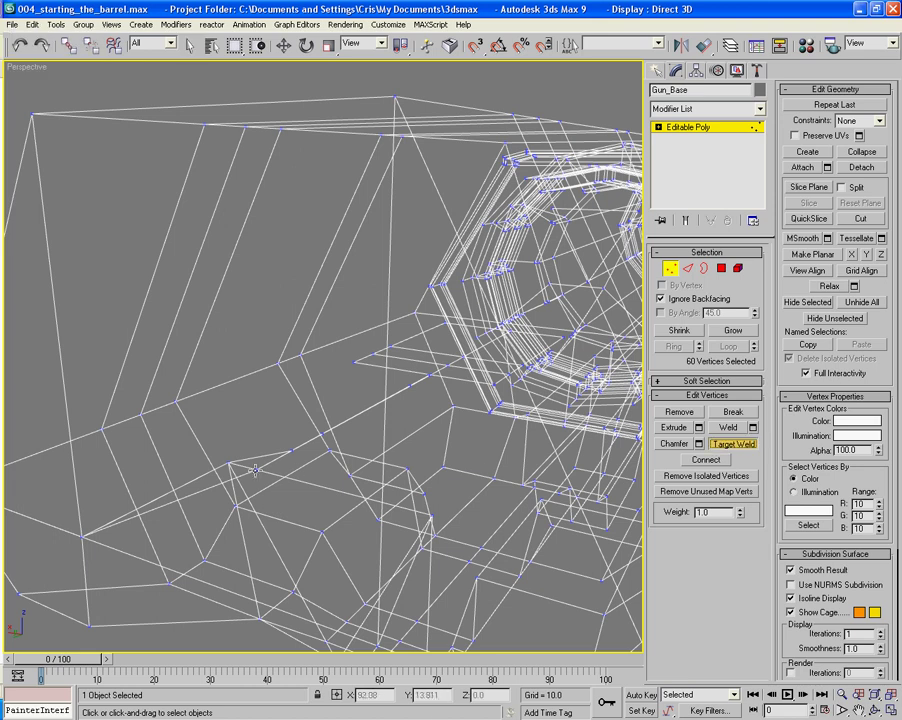
pyautogui.rightClick(305, 515)
# Step: Examine the corner of the central rear opening in shaded display from below
pyautogui.keyDown('alt'); pyautogui.moveTo(306, 517); pyautogui.dragTo(306, 430, button='middle'); pyautogui.keyUp('alt')
pyautogui.scroll(-3, 310, 455)
pyautogui.press('F3')
pyautogui.click(688, 268)
pyautogui.keyDown('alt'); pyautogui.moveTo(412, 370); pyautogui.dragTo(350, 376, button='middle'); pyautogui.keyUp('alt')
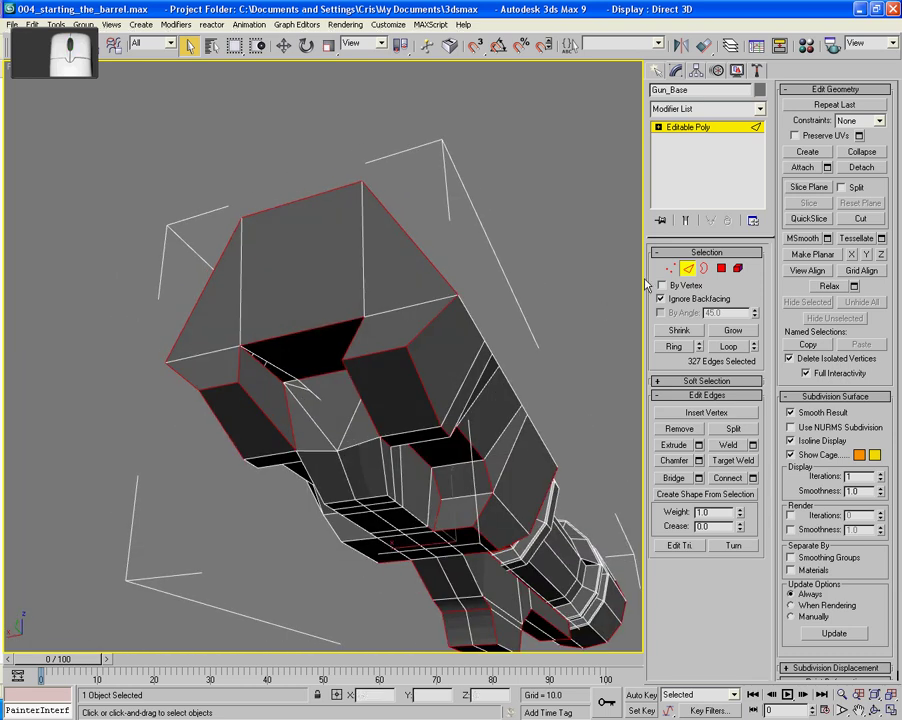
pyautogui.click(668, 269)
pyautogui.keyDown('alt'); pyautogui.moveTo(486, 386); pyautogui.dragTo(435, 375, button='middle'); pyautogui.keyUp('alt')
pyautogui.scroll(3, 435, 375)
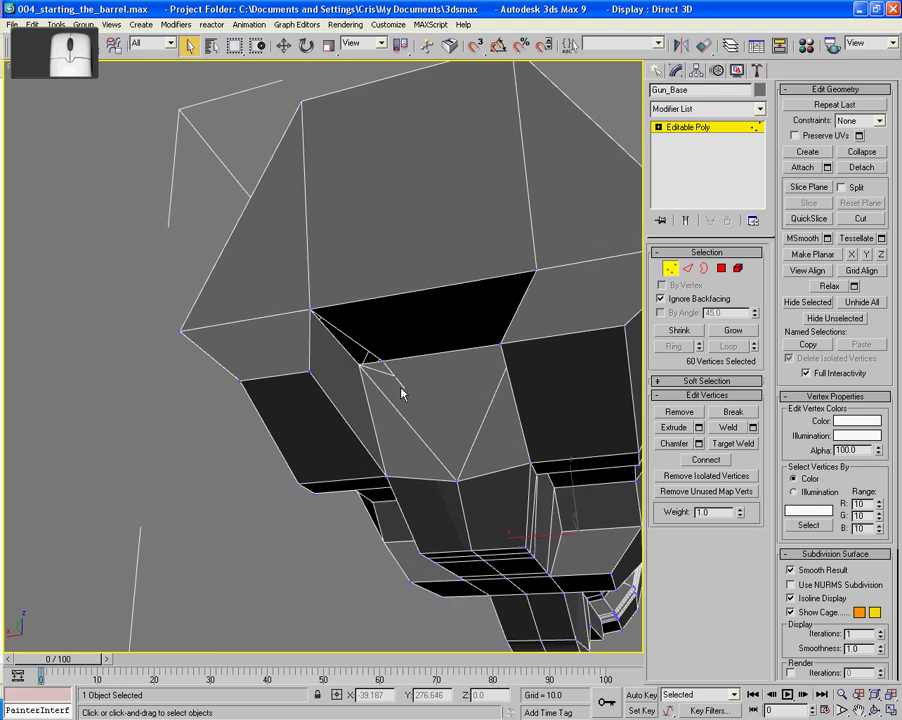
# Step: Try moving the dark polygon of the central opening along Z, and undo the move
pyautogui.click(721, 268)
pyautogui.click(440, 328)
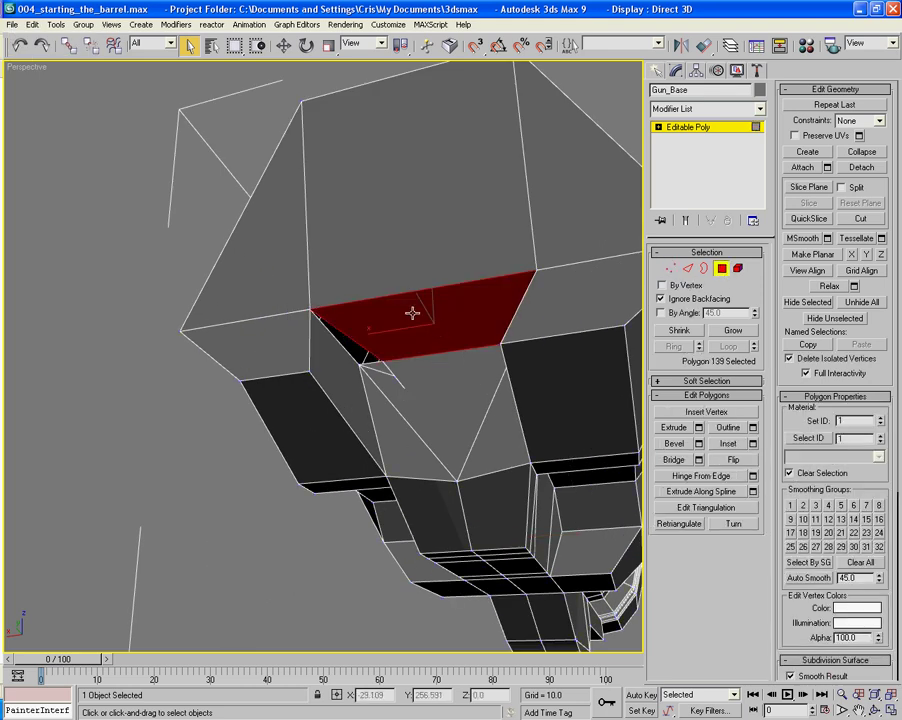
pyautogui.press('2')
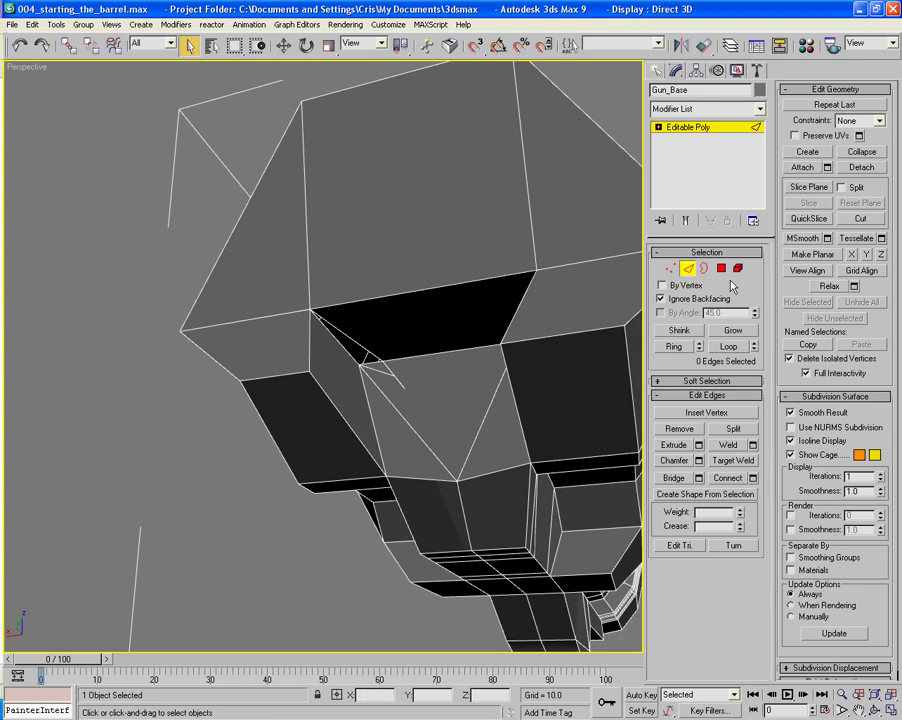
pyautogui.click(721, 268)
pyautogui.press('w')
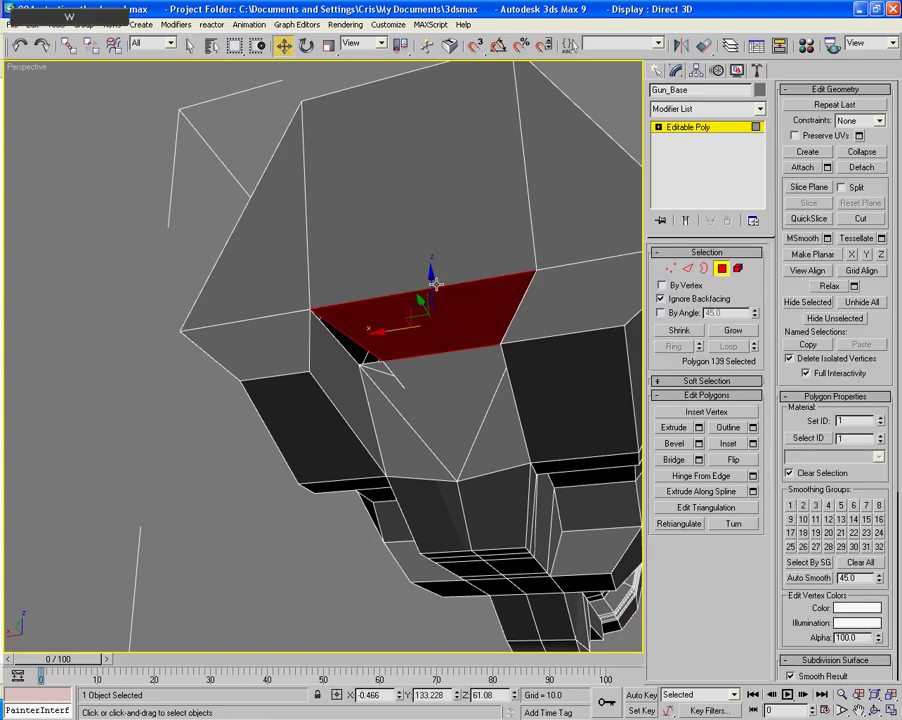
pyautogui.moveTo(432, 280); pyautogui.dragTo(436, 243)
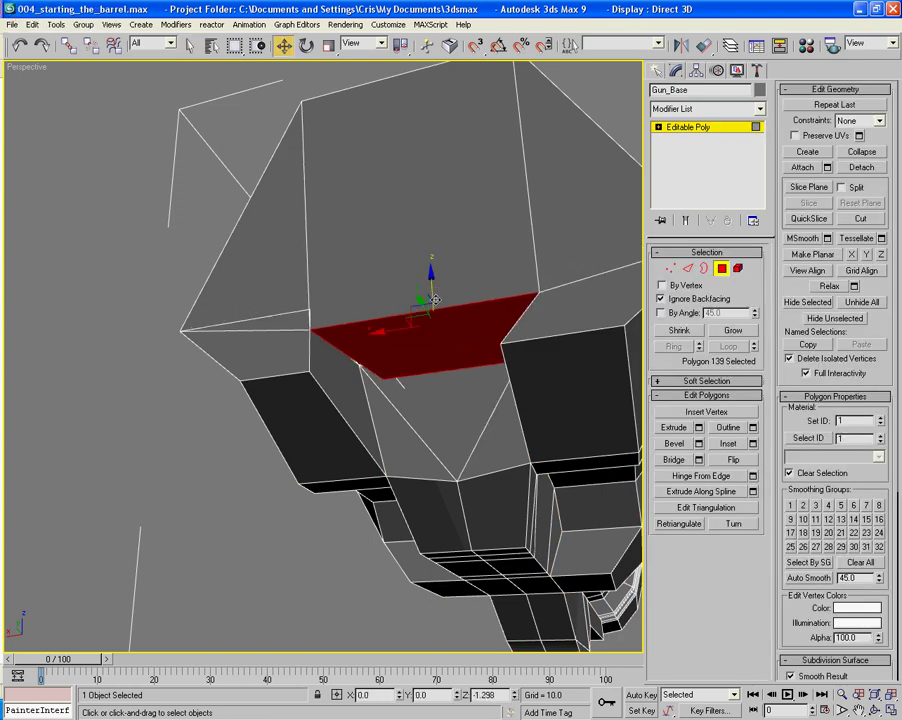
pyautogui.hotkey('ctrl', 'z')
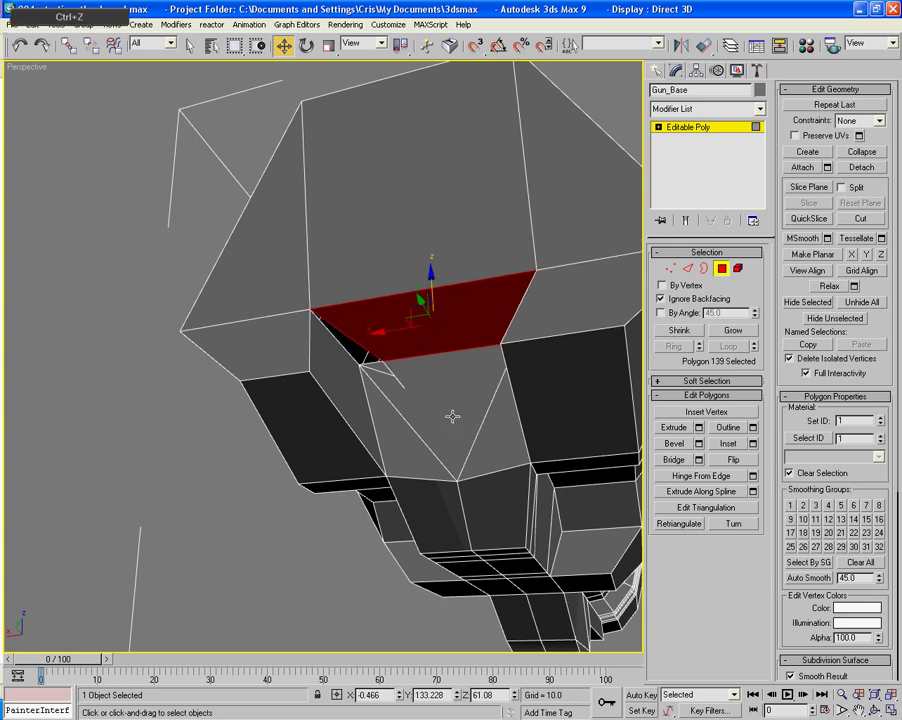
# Step: Try to remove the stray vertices along the loose edge beside the central opening's corner
pyautogui.scroll(5, 443, 355)
pyautogui.click(672, 272)
pyautogui.click(512, 350)
pyautogui.press('BackSpace')
pyautogui.click(497, 326)
pyautogui.click(502, 340)
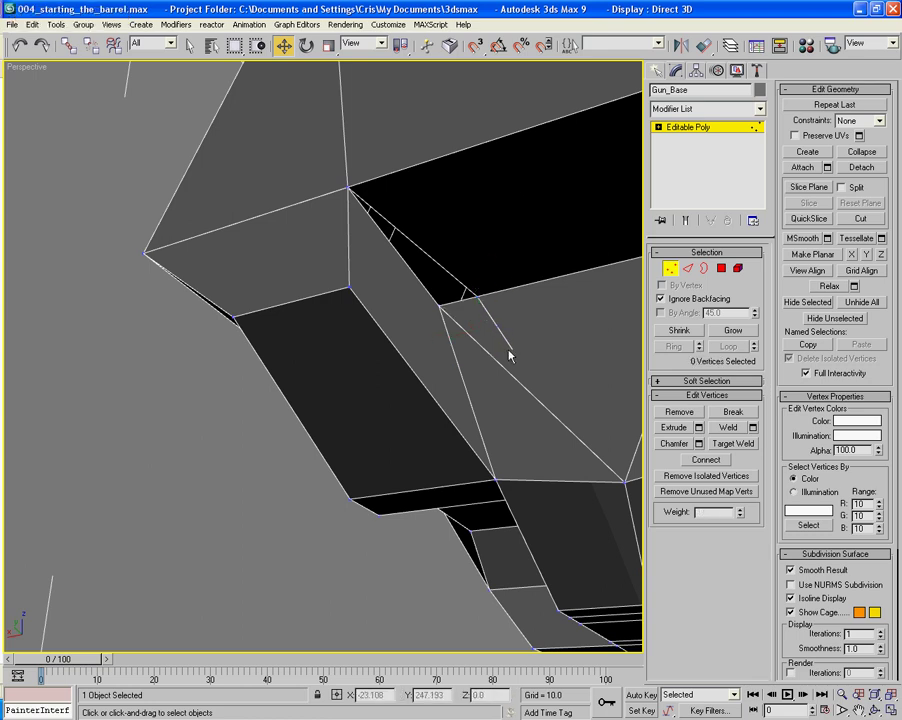
pyautogui.click(512, 349)
pyautogui.press('BackSpace')
pyautogui.click(495, 327)
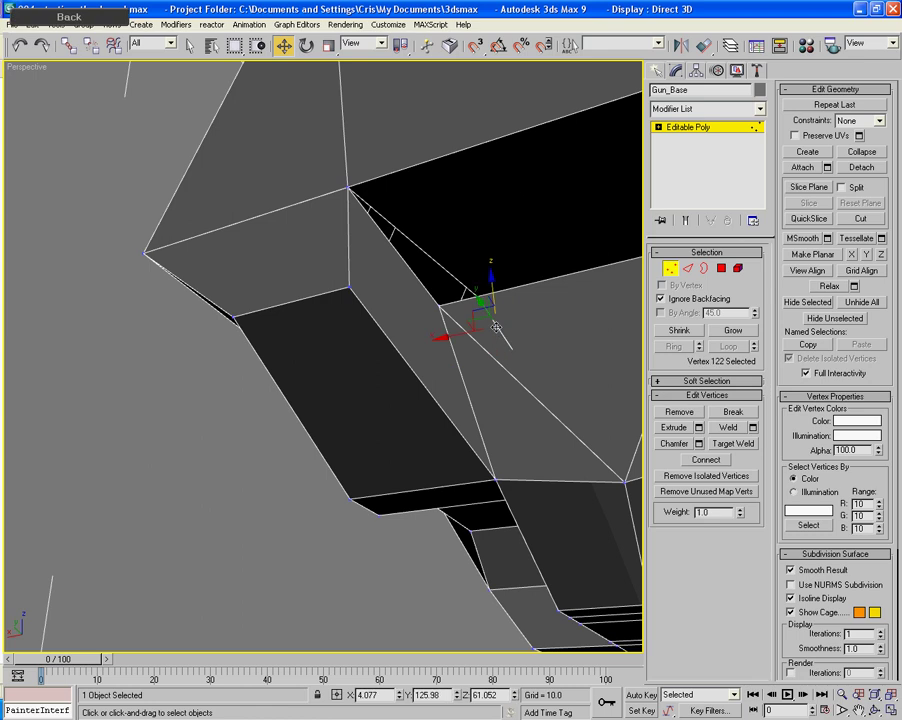
pyautogui.click(514, 348)
# Step: Try to target weld the loose edge's end vertex onto the opening's corner vertex, using wireframe display
pyautogui.click(735, 444)
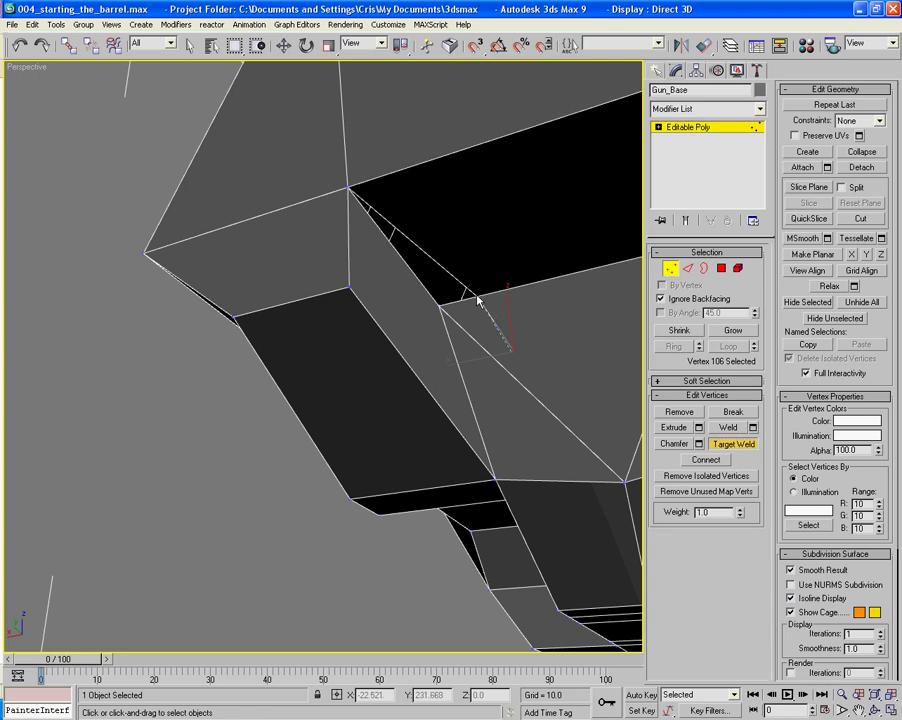
pyautogui.press('w')
pyautogui.moveTo(534, 316)
pyautogui.keyDown('alt'); pyautogui.mouseDown(button='middle')
pyautogui.moveTo(532, 336)
pyautogui.moveTo(548, 342)
pyautogui.moveTo(550, 333)
pyautogui.moveTo(527, 328)
pyautogui.mouseUp(button='middle'); pyautogui.keyUp('alt')
pyautogui.press('F3')
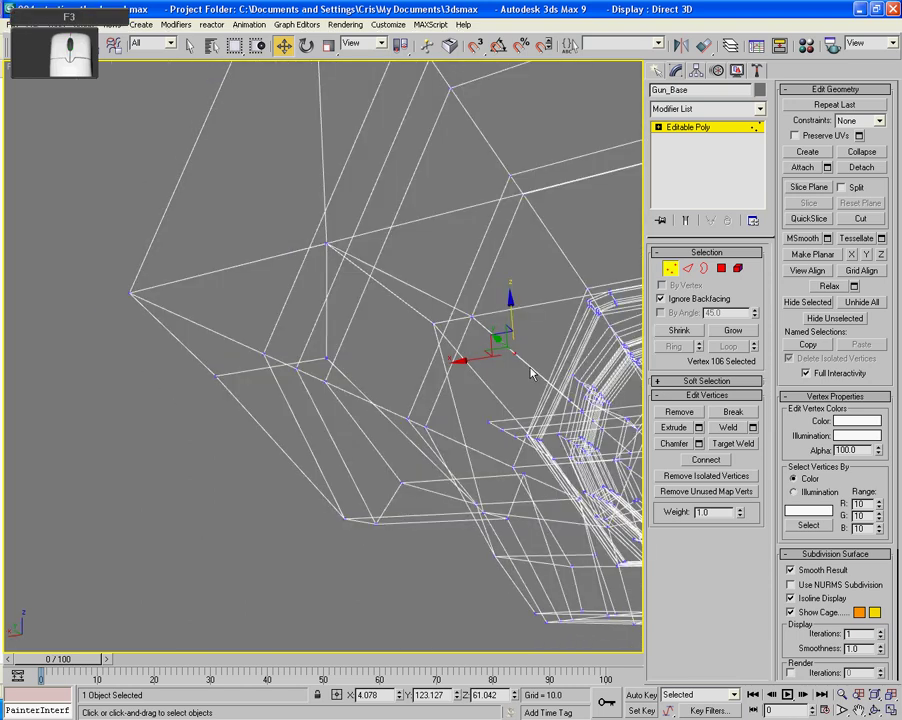
pyautogui.keyDown('alt'); pyautogui.moveTo(540, 392); pyautogui.dragTo(565, 446, button='middle'); pyautogui.keyUp('alt')
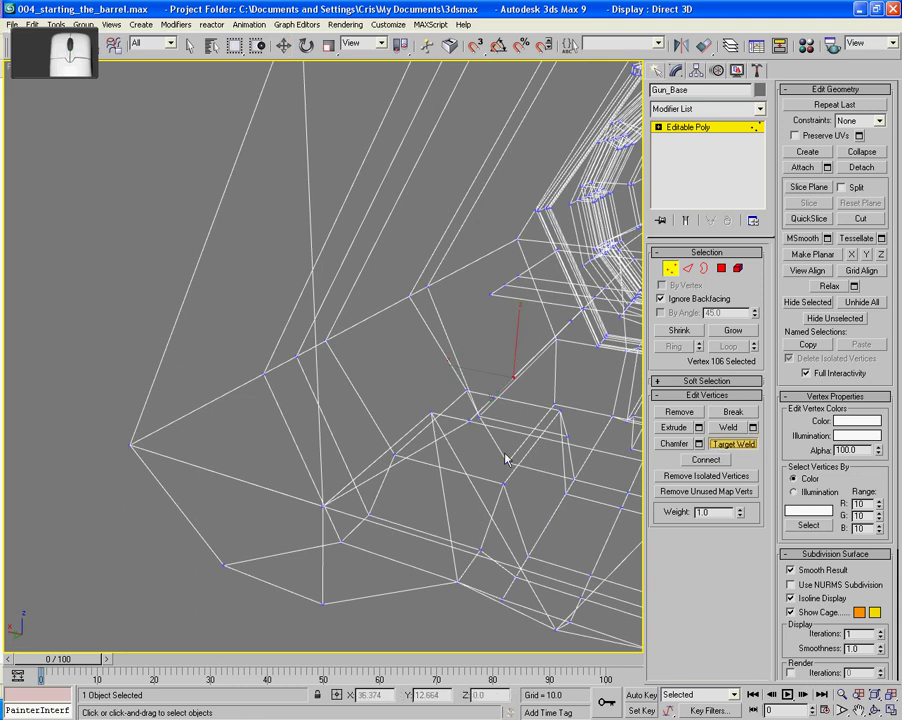
pyautogui.click(722, 446)
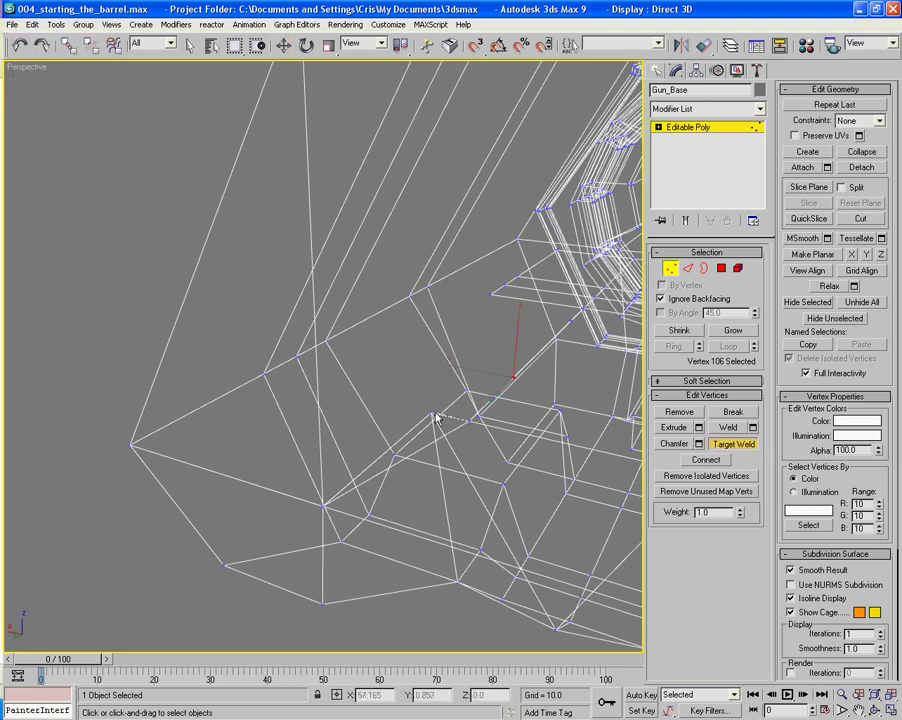
pyautogui.click(433, 418)
pyautogui.press('w')
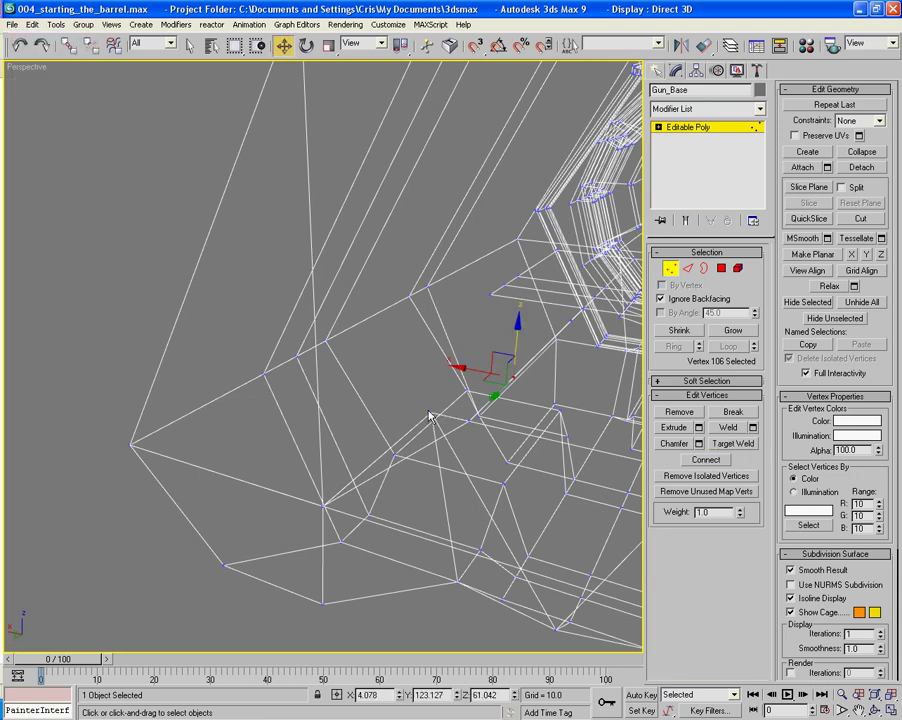
# Step: In shaded display, move the overlapping vertex at the opening's corner to about X 4.5, Y 131 to separate the sliver geometry
pyautogui.moveTo(433, 421)
pyautogui.keyDown('alt'); pyautogui.mouseDown(button='middle')
pyautogui.moveTo(491, 440)
pyautogui.moveTo(487, 393)
pyautogui.moveTo(483, 424)
pyautogui.mouseUp(button='middle'); pyautogui.keyUp('alt')
pyautogui.press('F3')
pyautogui.click(560, 335)
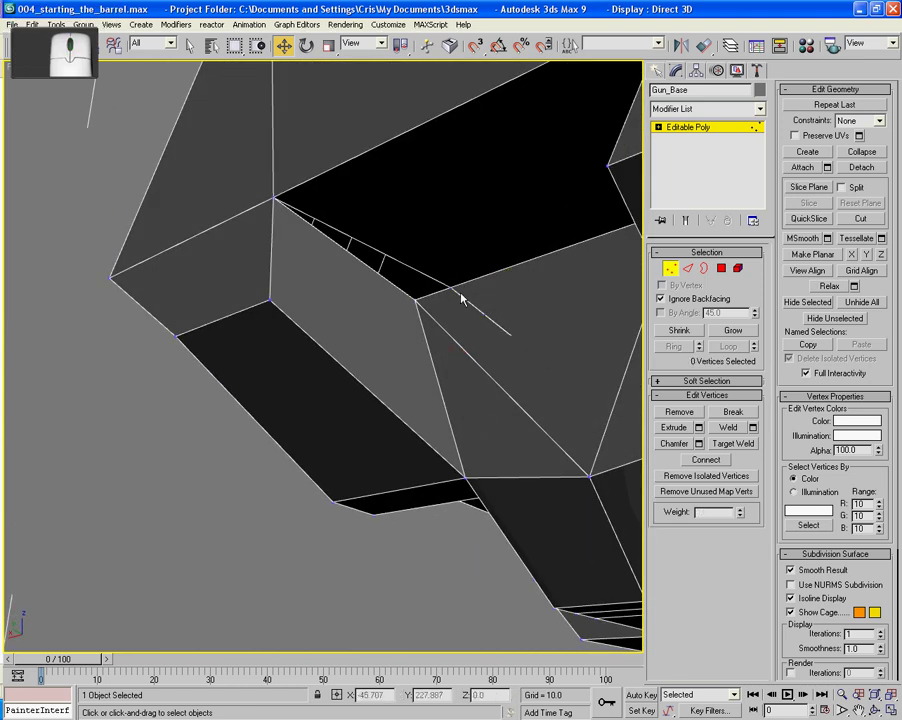
pyautogui.click(447, 287)
pyautogui.moveTo(447, 246)
pyautogui.mouseDown()
pyautogui.moveTo(447, 225)
pyautogui.moveTo(447, 253)
pyautogui.mouseUp()
pyautogui.moveTo(412, 307); pyautogui.dragTo(397, 312)
pyautogui.click(457, 290)
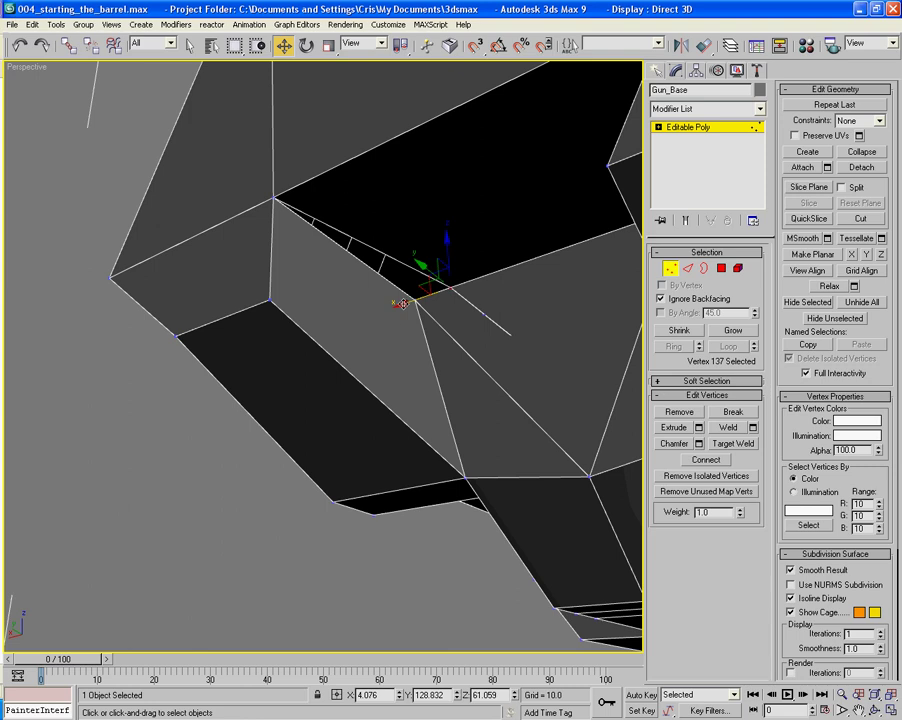
pyautogui.moveTo(402, 304); pyautogui.dragTo(394, 308)
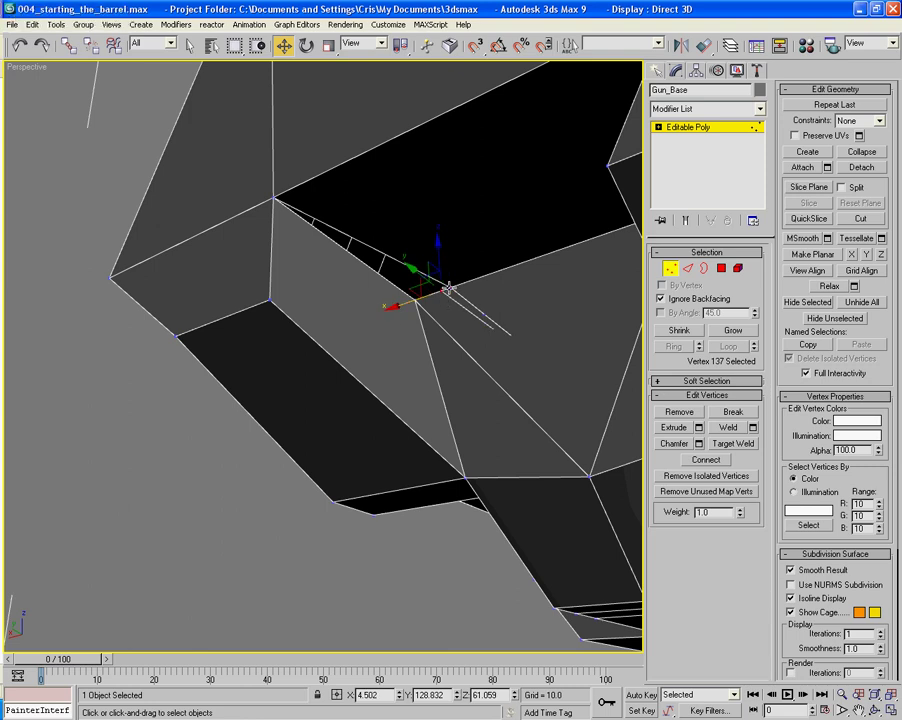
pyautogui.click(436, 302)
pyautogui.moveTo(436, 302); pyautogui.dragTo(358, 263)
pyautogui.click(444, 300)
pyautogui.click(441, 291)
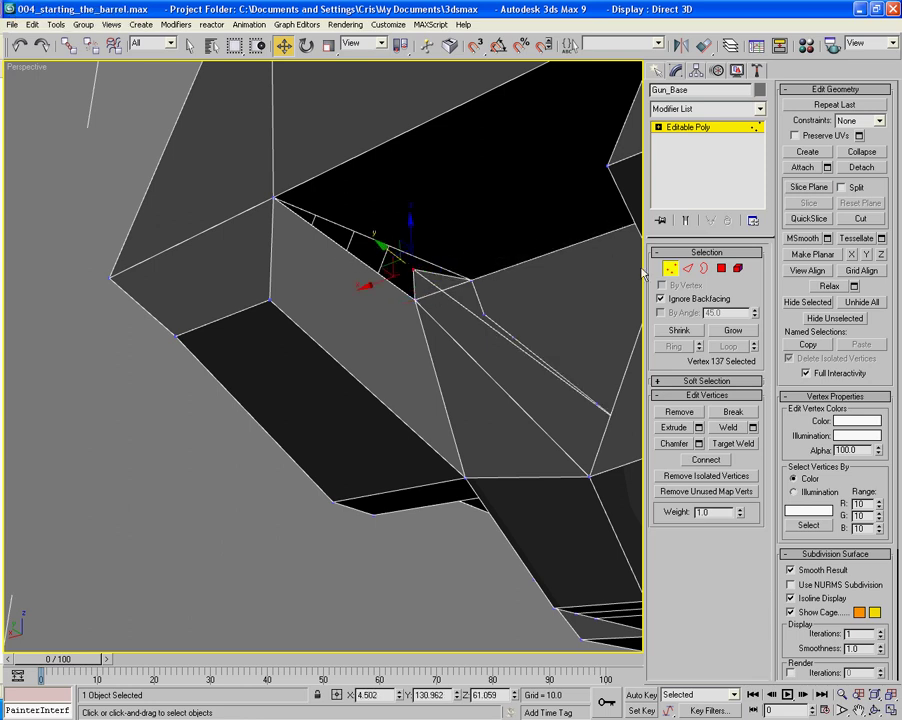
# Step: Delete the stray polygon attached to the moved corner vertex and try to remove its leftover edge
pyautogui.click(720, 269)
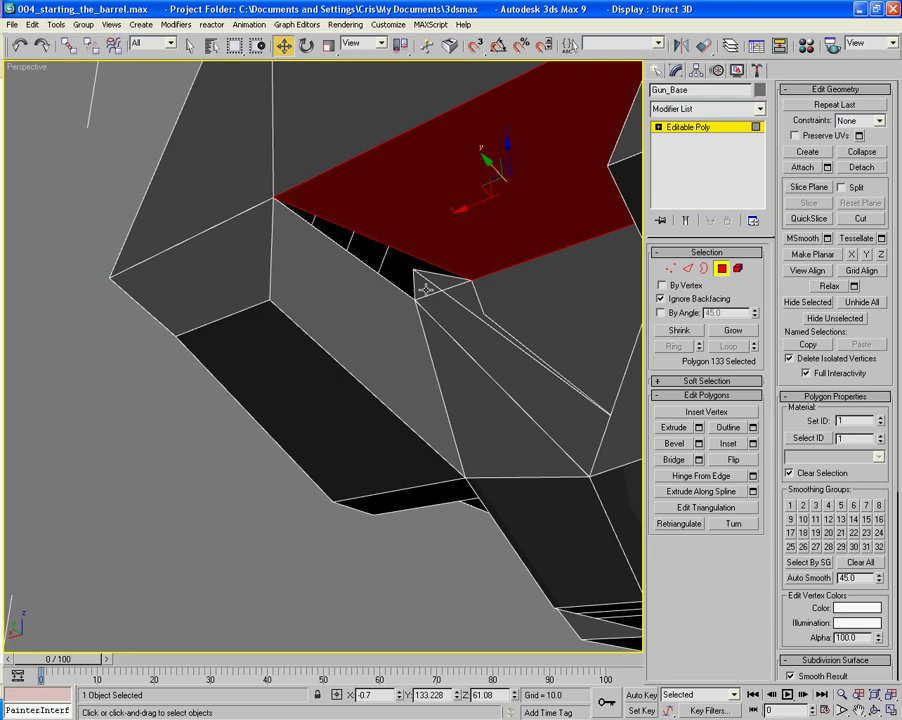
pyautogui.press('Delete')
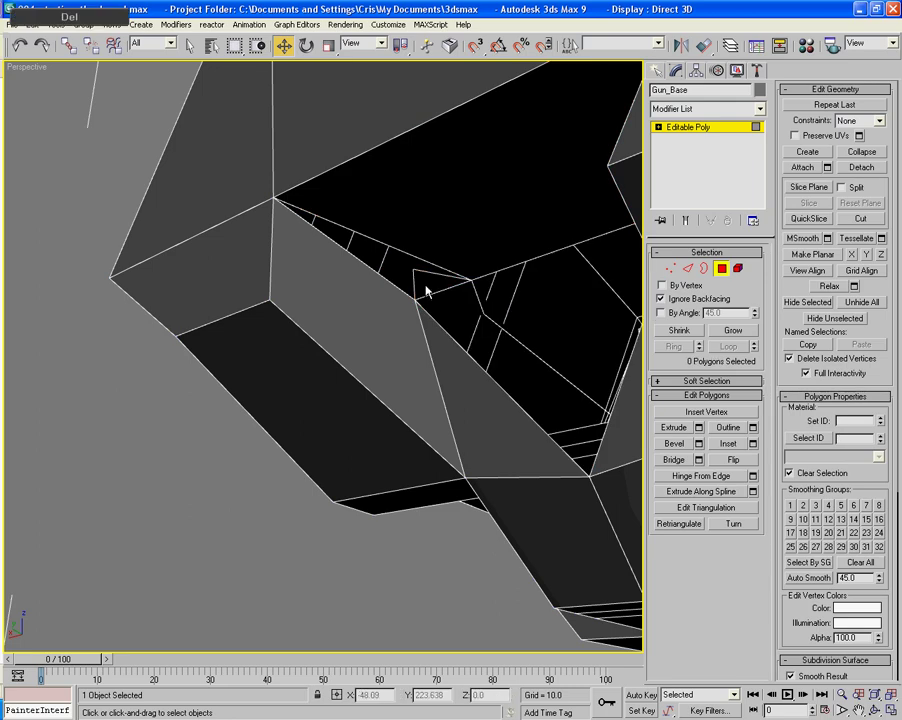
pyautogui.press('2')
pyautogui.click(446, 276)
pyautogui.press('BackSpace')
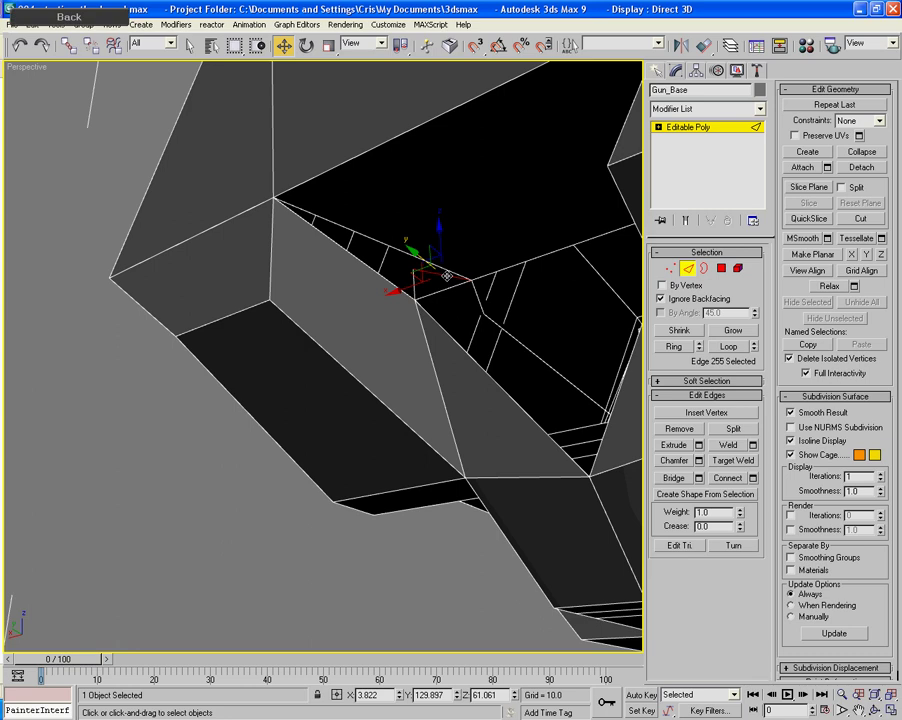
# Step: Delete the remaining sliver polygon at the corner of the central opening
pyautogui.scroll(-2, 461, 308)
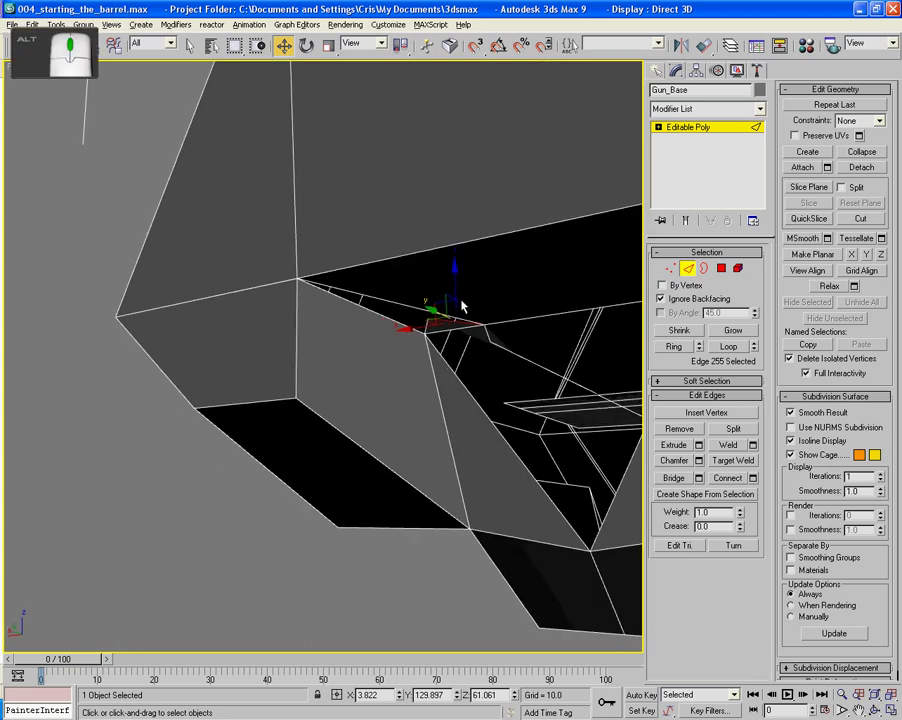
pyautogui.keyDown('alt'); pyautogui.moveTo(461, 308); pyautogui.dragTo(645, 310, button='middle'); pyautogui.keyUp('alt')
pyautogui.click(721, 268)
pyautogui.click(334, 318)
pyautogui.press('Delete')
pyautogui.moveTo(334, 324)
pyautogui.keyDown('alt'); pyautogui.mouseDown(button='middle')
pyautogui.moveTo(336, 338)
pyautogui.moveTo(320, 255)
pyautogui.moveTo(345, 324)
pyautogui.mouseUp(button='middle'); pyautogui.keyUp('alt')
pyautogui.scroll(-6, 356, 372)
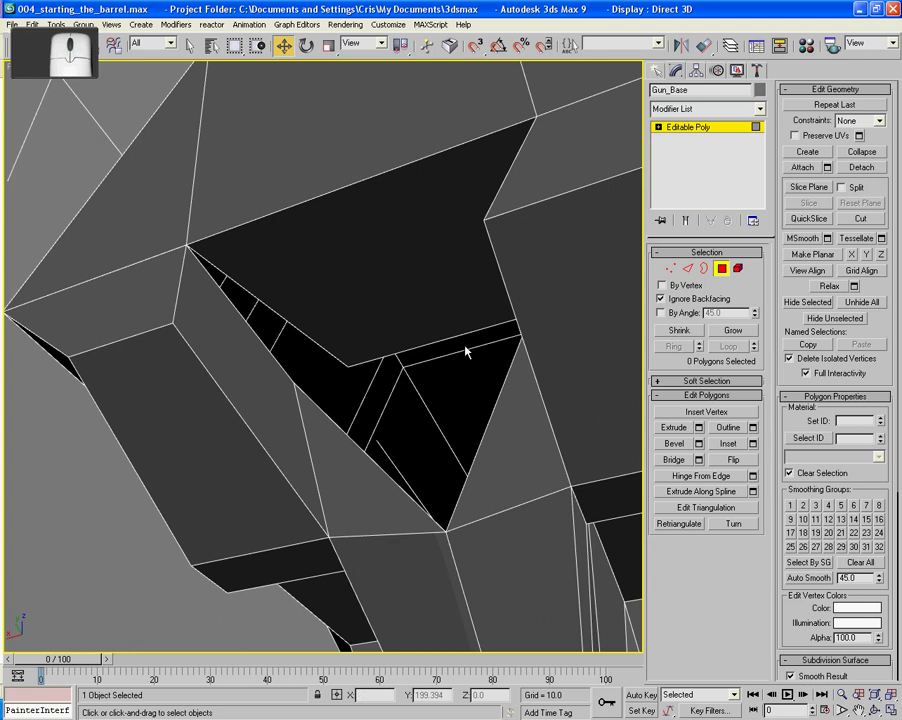
# Step: Target weld the dark polygon's loose corner vertex onto the adjacent leg vertex to close the gap
pyautogui.click(671, 268)
pyautogui.keyDown('alt'); pyautogui.moveTo(479, 338); pyautogui.dragTo(482, 362, button='middle'); pyautogui.keyUp('alt')
pyautogui.click(735, 441)
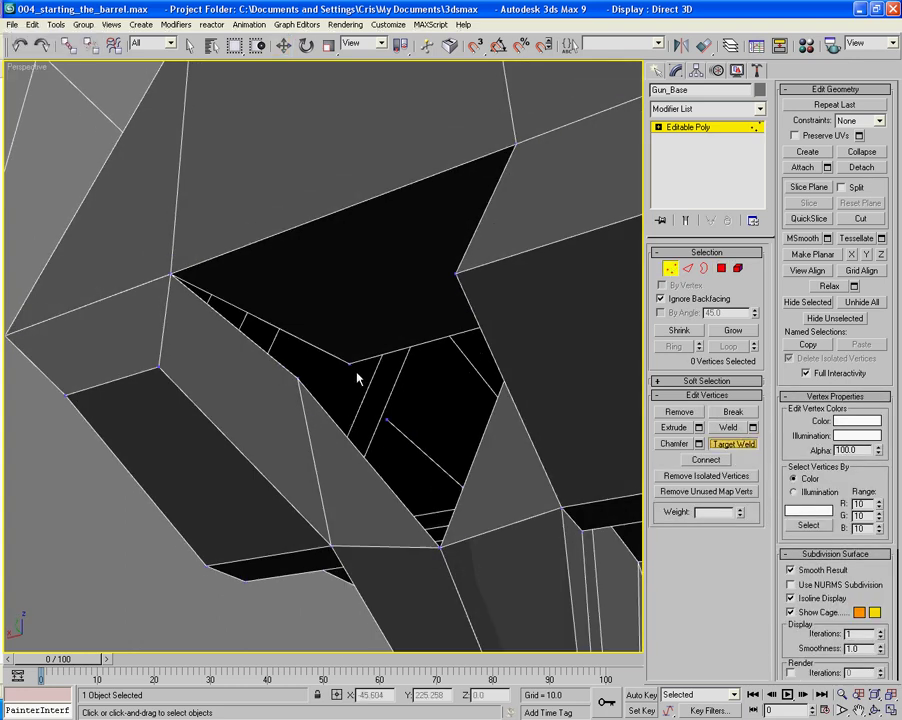
pyautogui.click(297, 379)
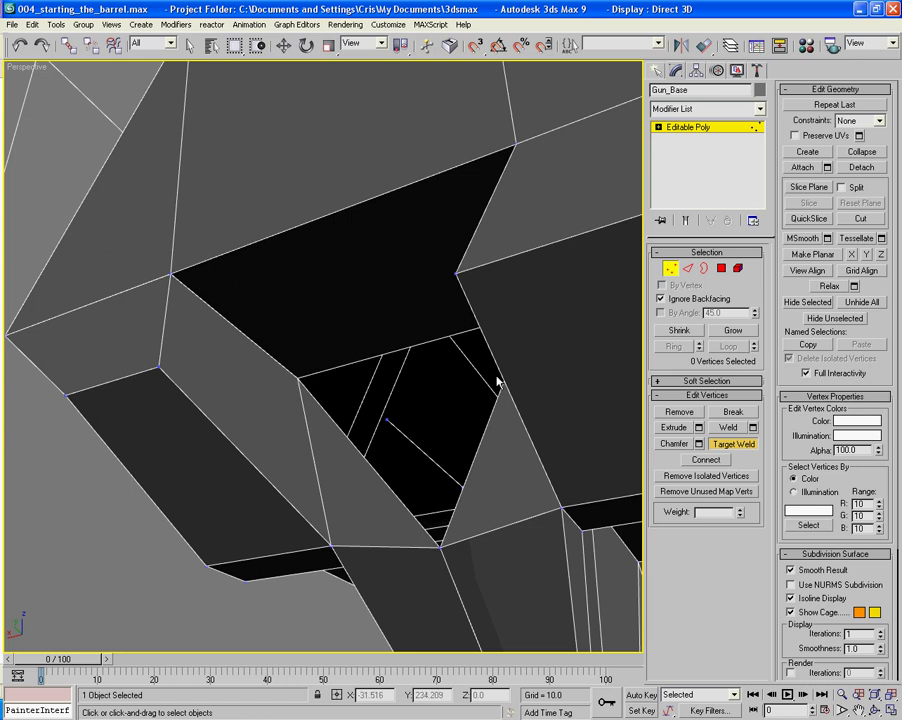
# Step: Undo the vertex weld and polygon deletions at the central opening's corner
pyautogui.click(688, 268)
pyautogui.moveTo(540, 400)
pyautogui.keyDown('alt'); pyautogui.mouseDown(button='middle')
pyautogui.moveTo(580, 426)
pyautogui.moveTo(451, 422)
pyautogui.moveTo(527, 412)
pyautogui.mouseUp(button='middle'); pyautogui.keyUp('alt')
pyautogui.scroll(-5, 580, 426)
pyautogui.hotkey('ctrl', 'z')
pyautogui.hotkey('ctrl', 'z')
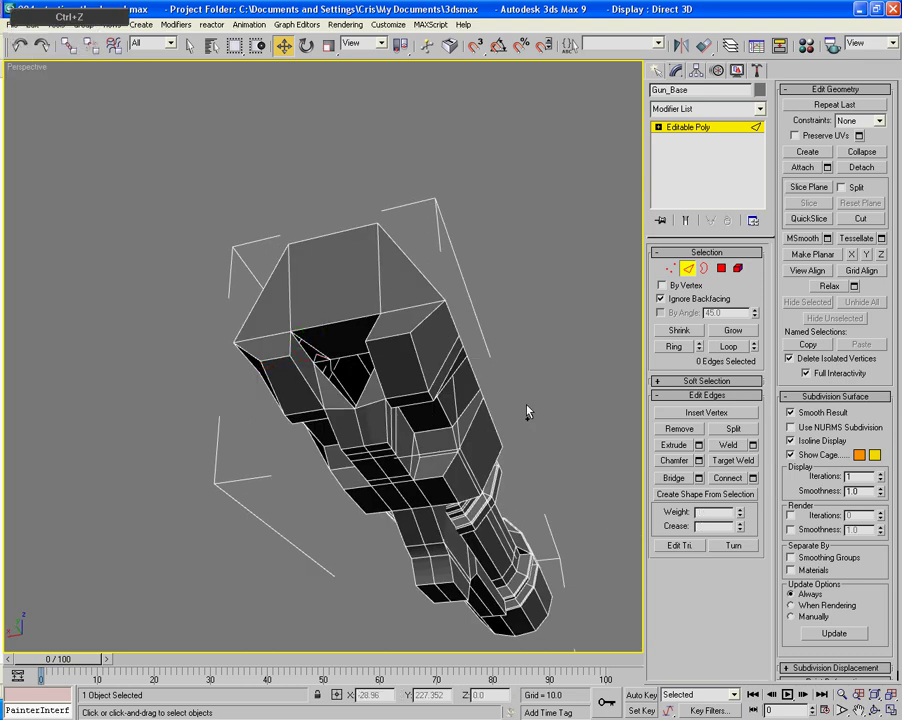
pyautogui.hotkey('ctrl', 'z')
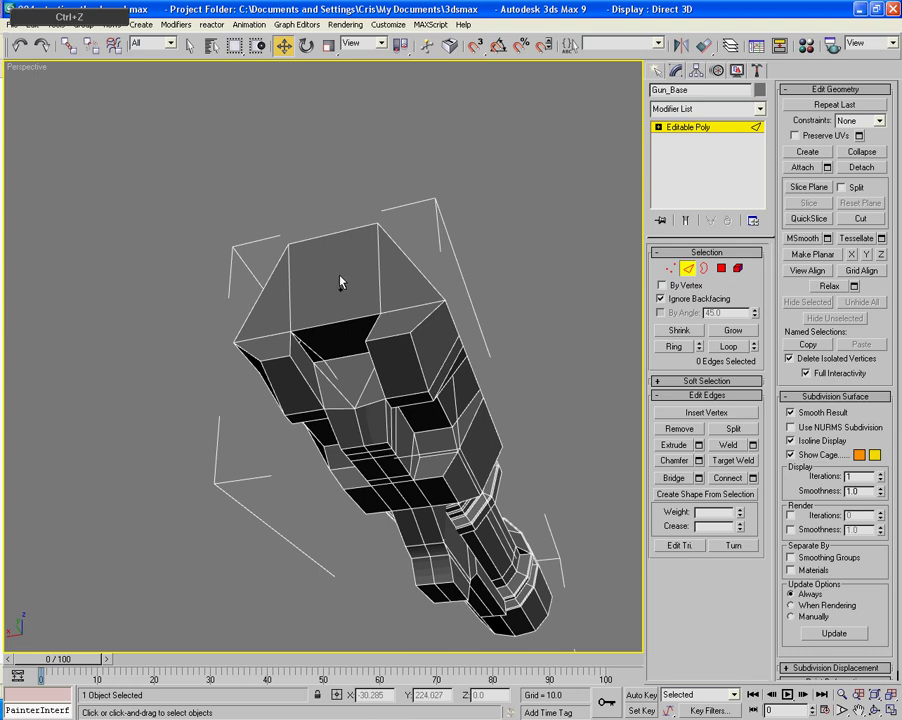
pyautogui.keyDown('alt'); pyautogui.moveTo(340, 282); pyautogui.dragTo(483, 286, button='middle'); pyautogui.keyUp('alt')
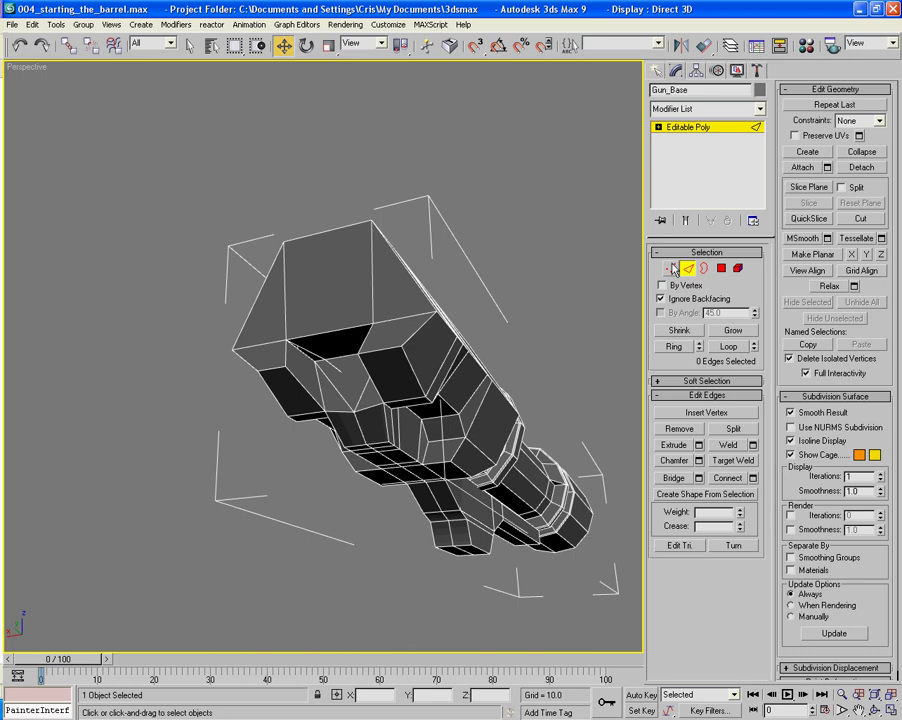
# Step: Redo the polygon deletions and vertex weld at the central opening's corner
pyautogui.click(40, 48)
pyautogui.click(40, 48)
pyautogui.click(40, 48)
pyautogui.click(40, 48)
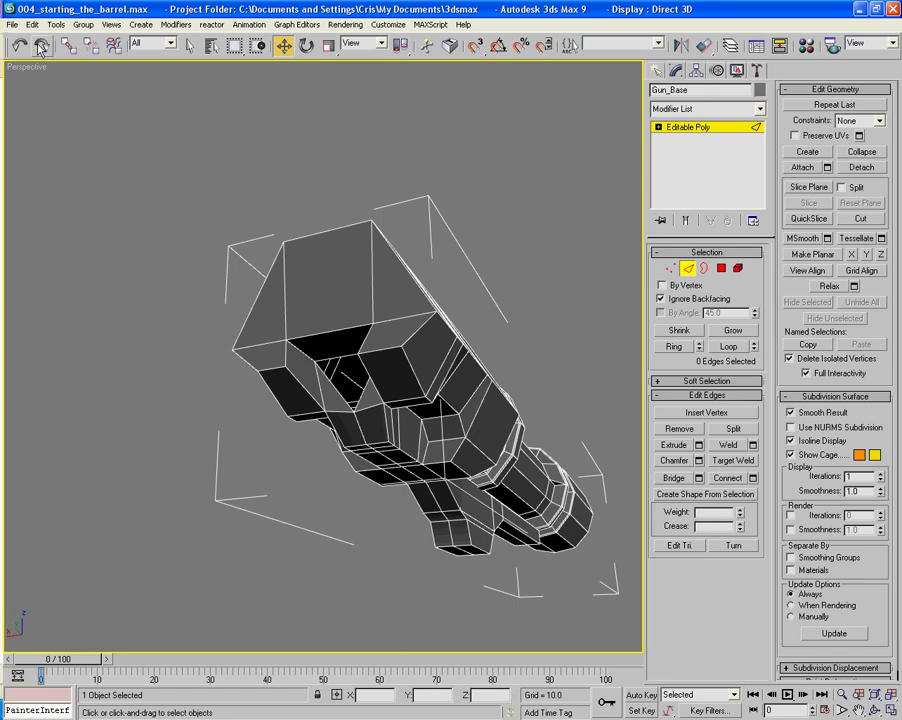
pyautogui.click(40, 48)
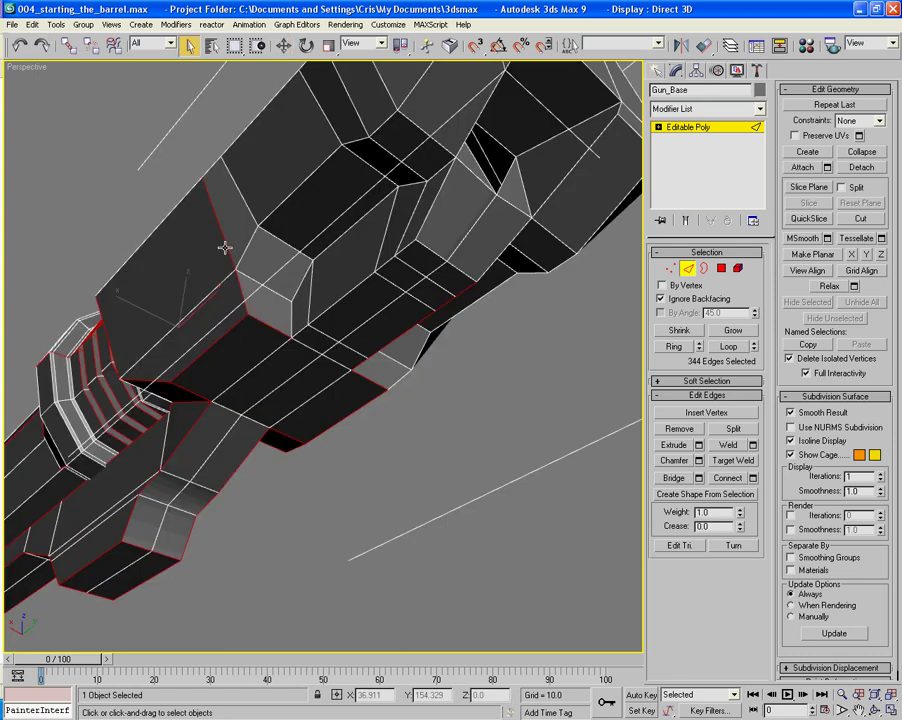
# Step: Add the crosswise edges at the front of the sloped faces on both underside legs to the edge selection
pyautogui.keyDown('alt'); pyautogui.moveTo(225, 248); pyautogui.dragTo(250, 294, button='middle'); pyautogui.keyUp('alt')
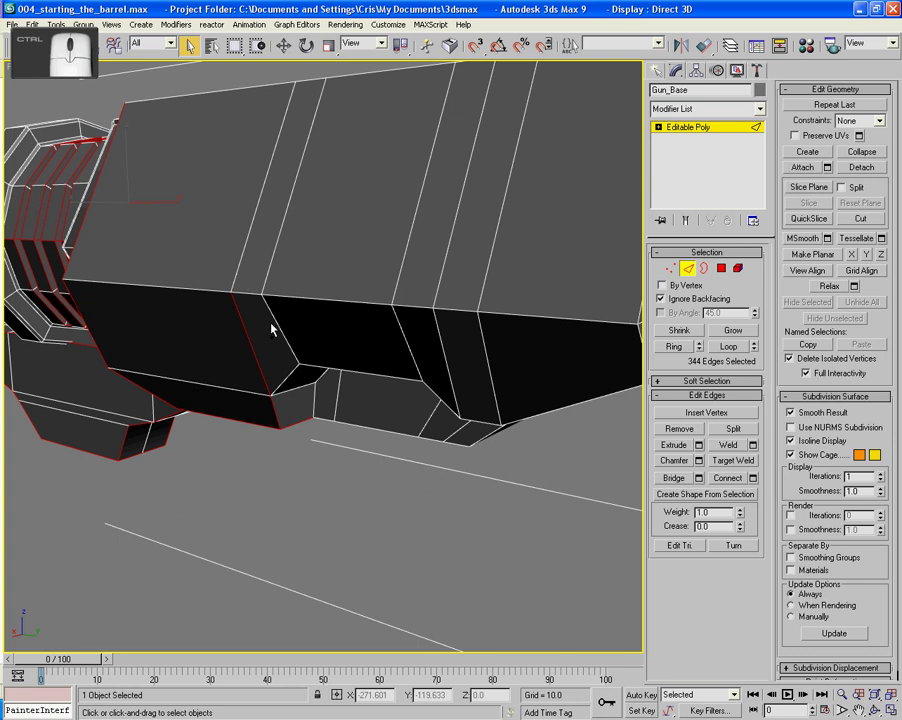
pyautogui.moveTo(280, 334)
pyautogui.keyDown('alt'); pyautogui.mouseDown(button='middle')
pyautogui.moveTo(298, 356)
pyautogui.moveTo(292, 350)
pyautogui.mouseUp(button='middle'); pyautogui.keyUp('alt')
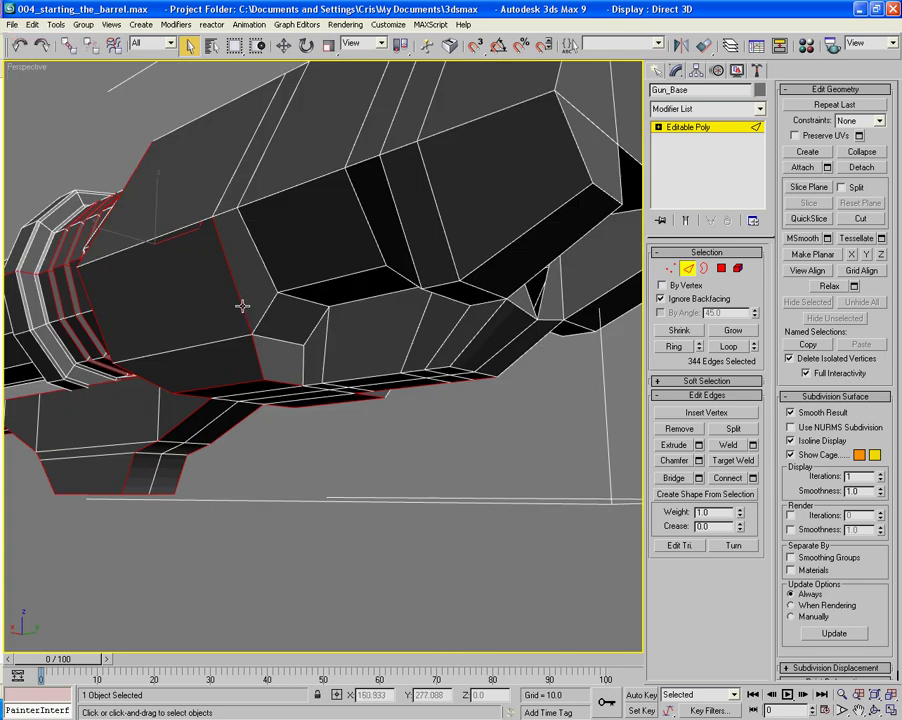
pyautogui.keyDown('ctrl'); pyautogui.click(276, 342); pyautogui.keyUp('ctrl')
pyautogui.keyDown('ctrl'); pyautogui.click(260, 321); pyautogui.keyUp('ctrl')
pyautogui.keyDown('alt'); pyautogui.moveTo(310, 364); pyautogui.dragTo(272, 318, button='middle'); pyautogui.keyUp('alt')
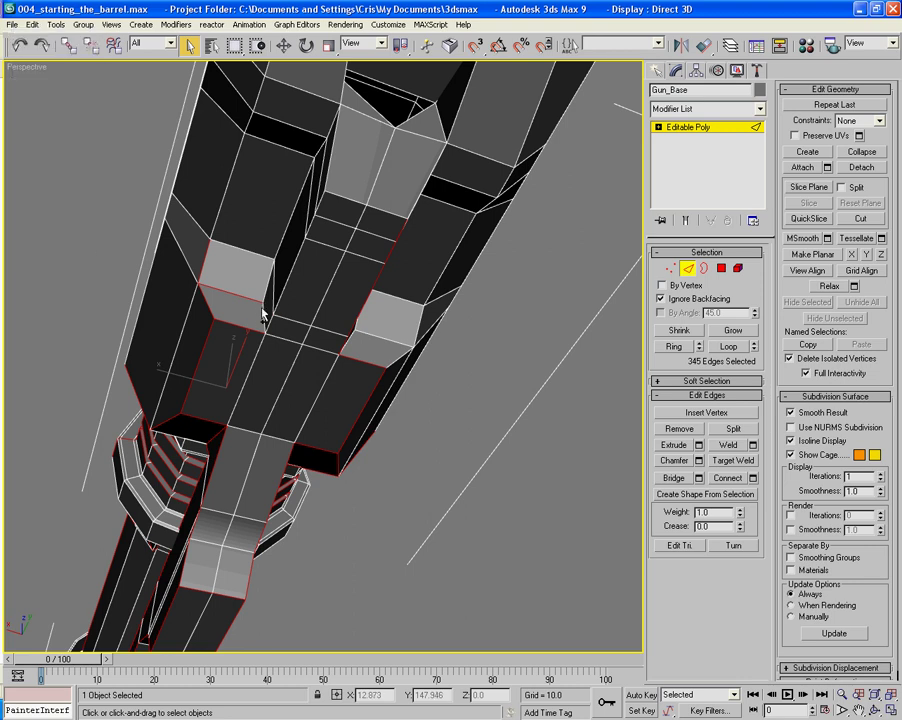
pyautogui.keyDown('ctrl'); pyautogui.click(367, 332); pyautogui.keyUp('ctrl')
# Step: Add the remaining edges around one leg's light sloped face and the long side edges of its recessed face to the selection
pyautogui.keyDown('alt'); pyautogui.moveTo(405, 332); pyautogui.dragTo(354, 336, button='middle'); pyautogui.keyUp('alt')
pyautogui.keyDown('ctrl'); pyautogui.click(323, 274); pyautogui.keyUp('ctrl')
pyautogui.keyDown('ctrl'); pyautogui.click(316, 310); pyautogui.keyUp('ctrl')
pyautogui.keyDown('ctrl'); pyautogui.click(295, 268); pyautogui.keyUp('ctrl')
pyautogui.keyDown('ctrl'); pyautogui.click(284, 204); pyautogui.keyUp('ctrl')
pyautogui.keyDown('ctrl'); pyautogui.click(245, 162); pyautogui.keyUp('ctrl')
pyautogui.keyDown('ctrl'); pyautogui.click(376, 287); pyautogui.keyUp('ctrl')
pyautogui.keyDown('ctrl'); pyautogui.click(376, 318); pyautogui.keyUp('ctrl')
pyautogui.keyDown('ctrl'); pyautogui.click(352, 200); pyautogui.keyUp('ctrl')
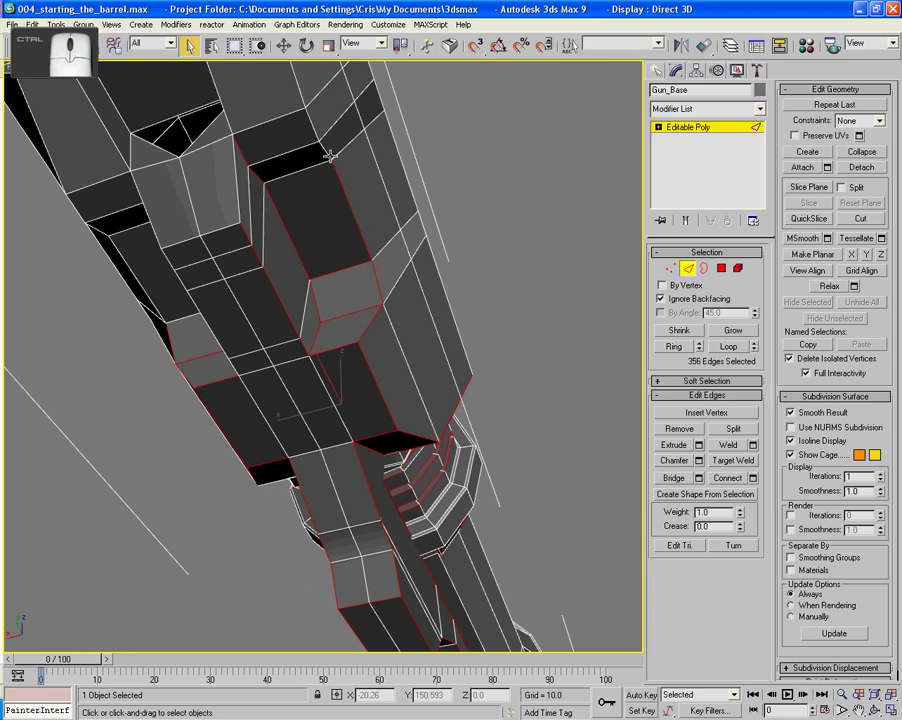
# Step: Add the outer long side edges and rear end edges of both underside legs to the edge selection
pyautogui.keyDown('alt'); pyautogui.moveTo(132, 238); pyautogui.dragTo(179, 237, button='middle'); pyautogui.keyUp('alt')
pyautogui.keyDown('ctrl'); pyautogui.click(191, 286); pyautogui.keyUp('ctrl')
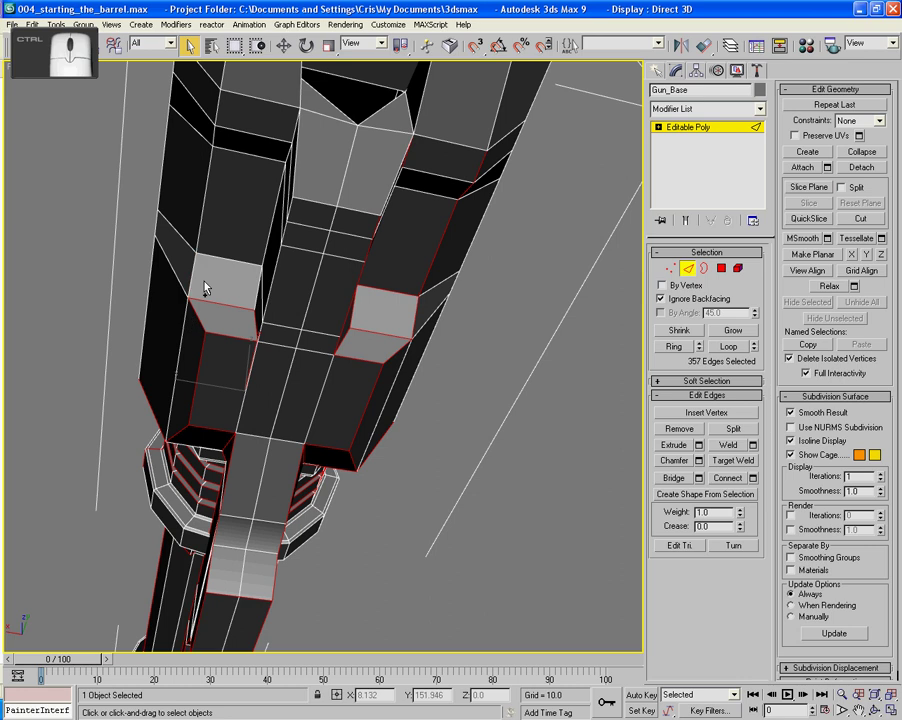
pyautogui.keyDown('ctrl'); pyautogui.click(209, 172); pyautogui.keyUp('ctrl')
pyautogui.keyDown('ctrl'); pyautogui.click(214, 134); pyautogui.keyUp('ctrl')
pyautogui.keyDown('ctrl'); pyautogui.click(215, 119); pyautogui.keyUp('ctrl')
pyautogui.moveTo(215, 119); pyautogui.dragTo(183, 223, button='middle')
pyautogui.keyDown('ctrl'); pyautogui.click(204, 151); pyautogui.keyUp('ctrl')
pyautogui.keyDown('ctrl'); pyautogui.click(208, 130); pyautogui.keyUp('ctrl')
pyautogui.keyDown('ctrl'); pyautogui.click(442, 180); pyautogui.keyUp('ctrl')
pyautogui.keyDown('ctrl'); pyautogui.click(461, 213); pyautogui.keyUp('ctrl')
pyautogui.keyDown('alt'); pyautogui.moveTo(461, 213); pyautogui.dragTo(462, 324, button='middle'); pyautogui.keyUp('alt')
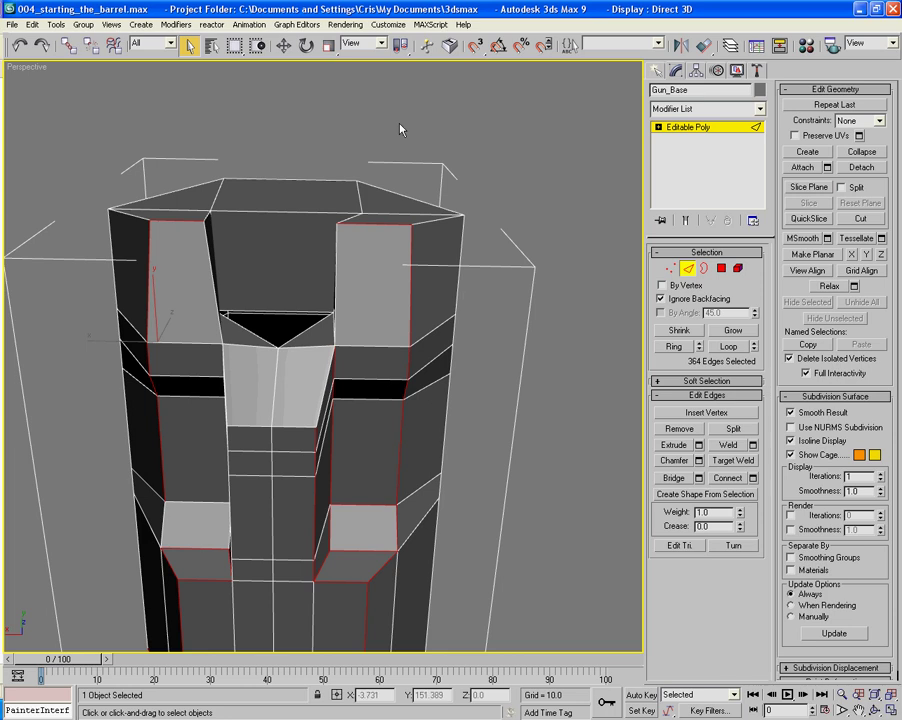
# Step: Save the current edge selection as a named selection set called "sel class 1"
pyautogui.click(608, 43)
pyautogui.write('sel class 1')
pyautogui.press('Return')
# Step: Move the two misaligned vertices at one corner of the rear opening sideways along X to line them up
pyautogui.click(670, 269)
pyautogui.click(339, 218)
pyautogui.press('w')
pyautogui.moveTo(267, 223); pyautogui.dragTo(319, 223)
pyautogui.keyDown('alt'); pyautogui.moveTo(312, 221); pyautogui.dragTo(332, 310, button='middle'); pyautogui.keyUp('alt')
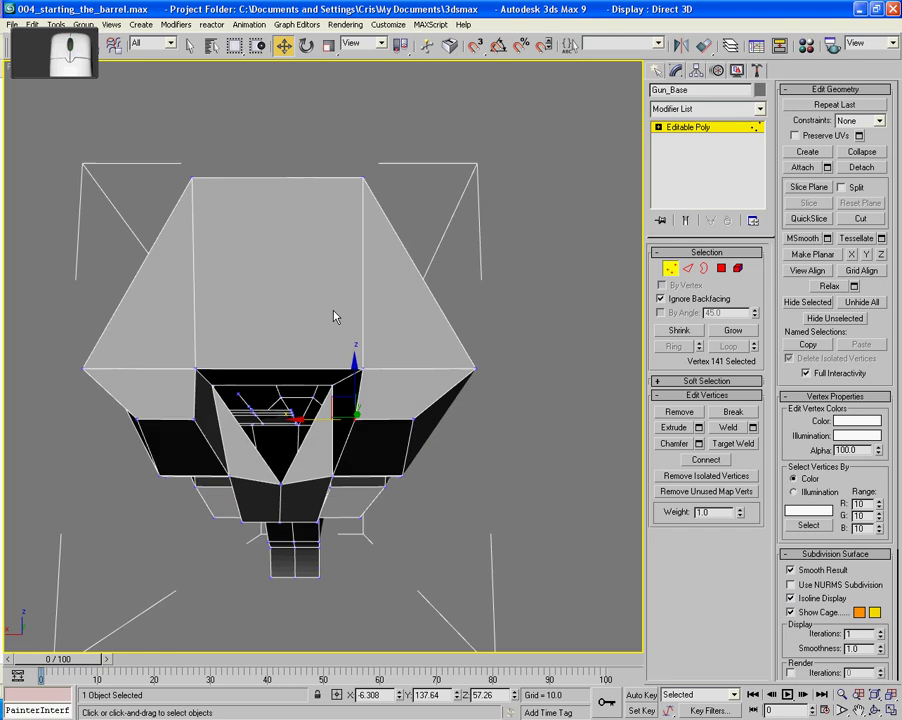
pyautogui.click(365, 366)
pyautogui.moveTo(305, 368); pyautogui.dragTo(293, 364)
pyautogui.click(356, 418)
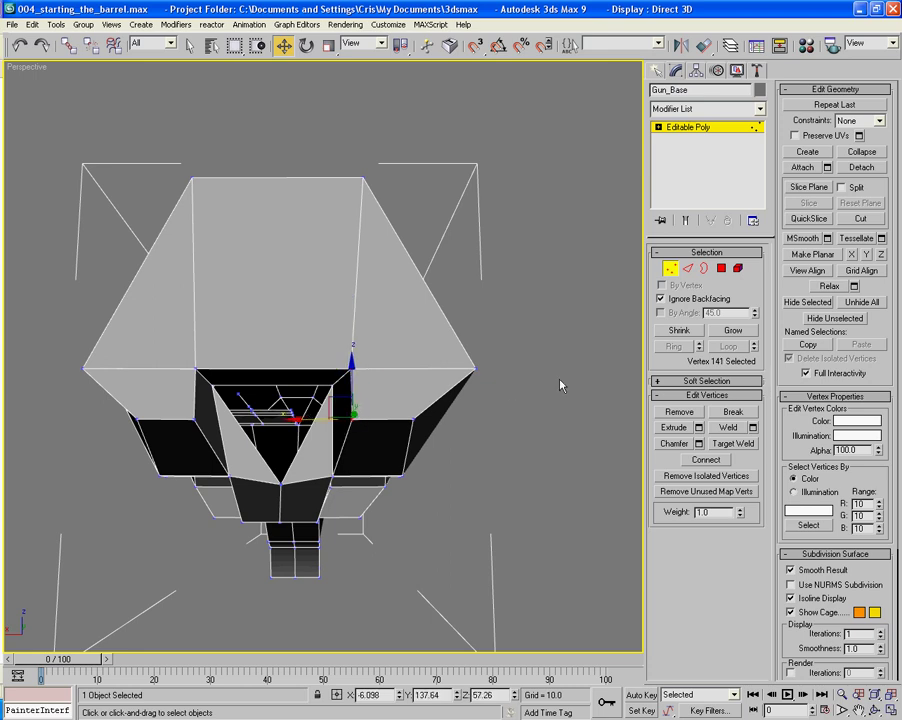
# Step: Add the legs' inner edges and the lower rim edges around the rear opening to the edge selection
pyautogui.press('2')
pyautogui.keyDown('alt'); pyautogui.moveTo(458, 433); pyautogui.dragTo(477, 356, button='middle'); pyautogui.keyUp('alt')
pyautogui.keyDown('ctrl'); pyautogui.click(382, 236); pyautogui.keyUp('ctrl')
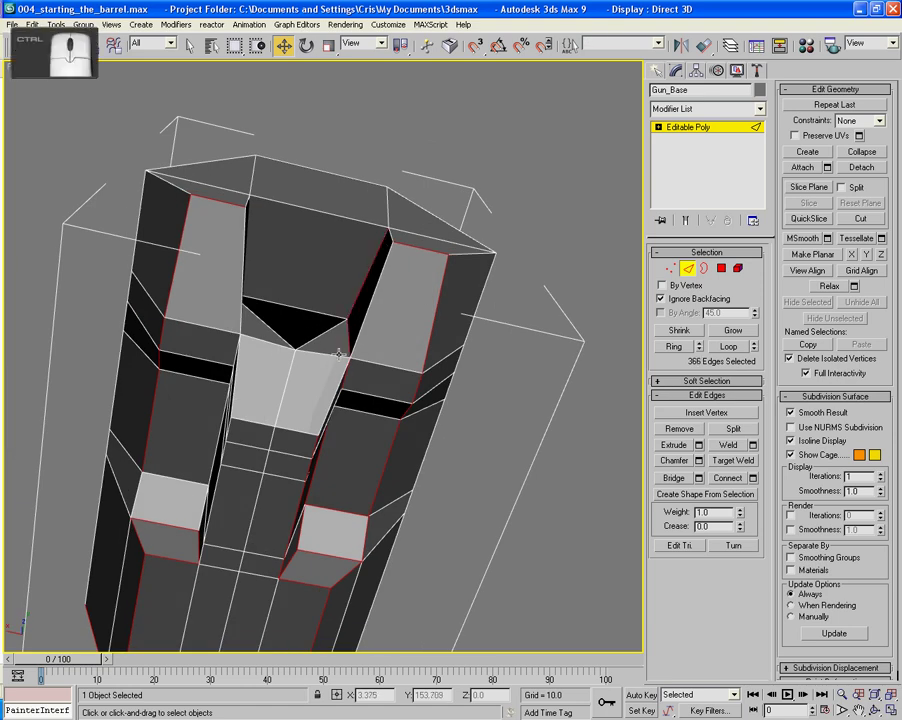
pyautogui.keyDown('ctrl'); pyautogui.click(275, 347); pyautogui.keyUp('ctrl')
pyautogui.keyDown('alt'); pyautogui.moveTo(332, 318); pyautogui.dragTo(286, 336, button='middle'); pyautogui.keyUp('alt')
pyautogui.keyDown('ctrl'); pyautogui.click(208, 392); pyautogui.keyUp('ctrl')
pyautogui.keyDown('ctrl'); pyautogui.click(197, 338); pyautogui.keyUp('ctrl')
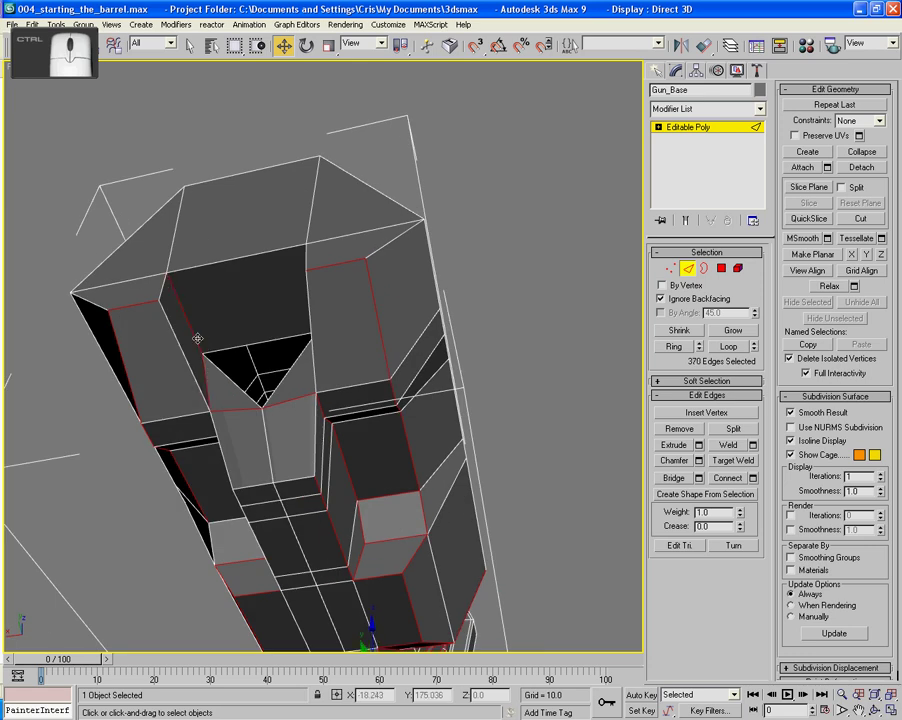
pyautogui.keyDown('ctrl'); pyautogui.click(161, 295); pyautogui.keyUp('ctrl')
pyautogui.keyDown('ctrl'); pyautogui.click(306, 256); pyautogui.keyUp('ctrl')
pyautogui.hotkey('ctrl', 'z')
# Step: Add the outer outline edges of the rear end face, including its sloped sides and top, to the edge selection
pyautogui.keyDown('alt'); pyautogui.moveTo(306, 256); pyautogui.dragTo(403, 294, button='middle'); pyautogui.keyUp('alt')
pyautogui.keyDown('ctrl'); pyautogui.click(402, 289); pyautogui.keyUp('ctrl')
pyautogui.keyDown('ctrl'); pyautogui.click(398, 314); pyautogui.keyUp('ctrl')
pyautogui.keyDown('alt'); pyautogui.moveTo(465, 312); pyautogui.dragTo(447, 323, button='middle'); pyautogui.keyUp('alt')
pyautogui.keyDown('ctrl'); pyautogui.click(421, 299); pyautogui.keyUp('ctrl')
pyautogui.keyDown('ctrl'); pyautogui.click(120, 287); pyautogui.keyUp('ctrl')
pyautogui.keyDown('ctrl'); pyautogui.click(125, 235); pyautogui.keyUp('ctrl')
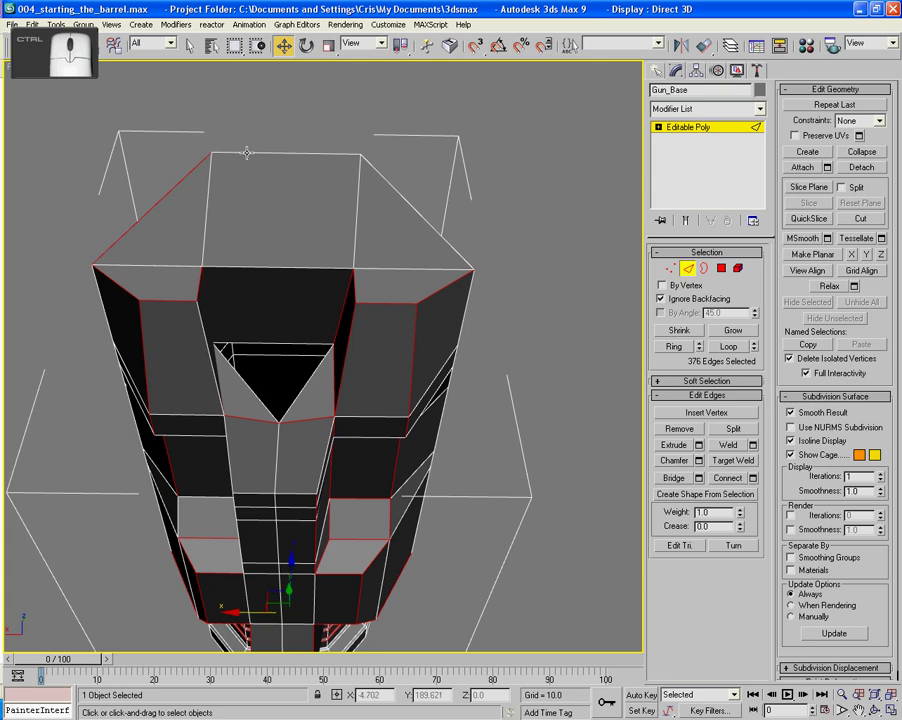
pyautogui.keyDown('ctrl'); pyautogui.click(248, 155); pyautogui.keyUp('ctrl')
pyautogui.keyDown('ctrl'); pyautogui.click(426, 228); pyautogui.keyUp('ctrl')
# Step: Add the missed edges beside the sloped faces and recesses of the underside legs to the edge selection
pyautogui.keyDown('alt'); pyautogui.moveTo(426, 234); pyautogui.dragTo(254, 400, button='middle'); pyautogui.keyUp('alt')
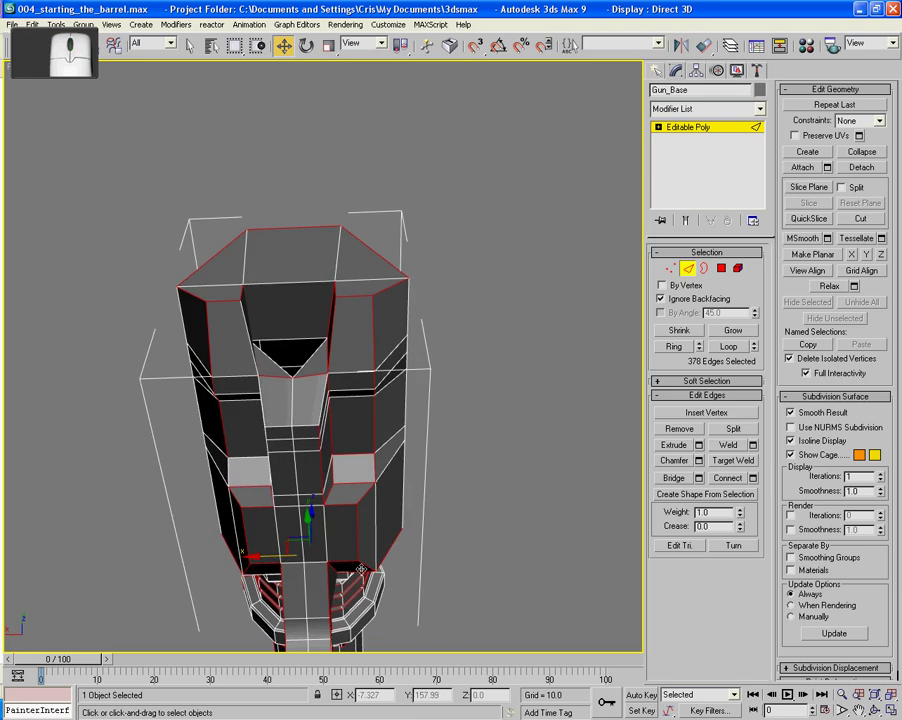
pyautogui.keyDown('ctrl'); pyautogui.click(227, 471); pyautogui.keyUp('ctrl')
pyautogui.moveTo(227, 471)
pyautogui.keyDown('alt'); pyautogui.mouseDown(button='middle')
pyautogui.moveTo(268, 472)
pyautogui.moveTo(242, 461)
pyautogui.mouseUp(button='middle'); pyautogui.keyUp('alt')
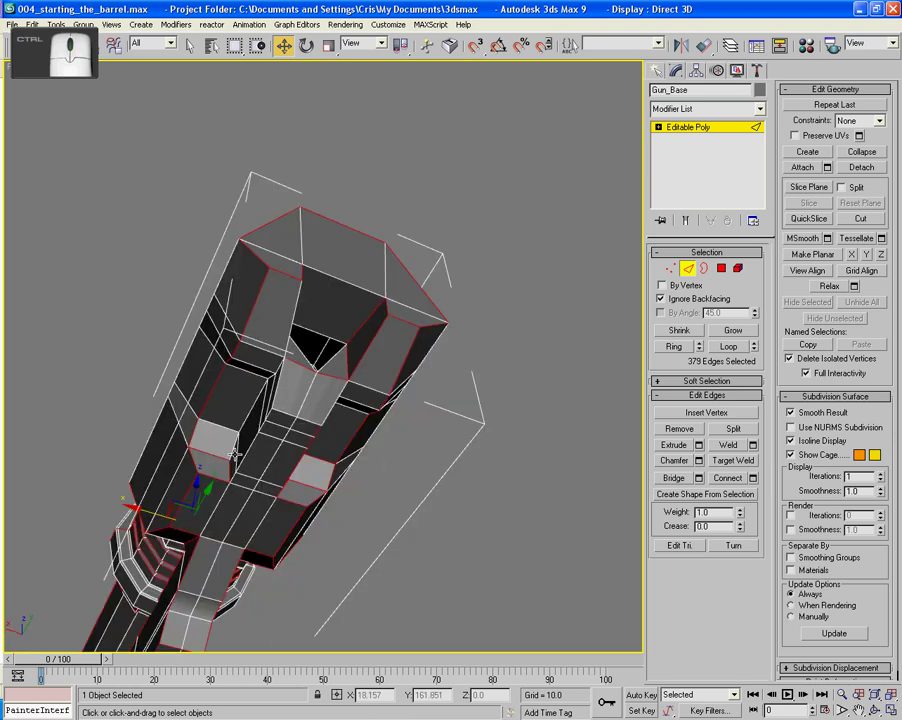
pyautogui.keyDown('ctrl'); pyautogui.click(229, 452); pyautogui.keyUp('ctrl')
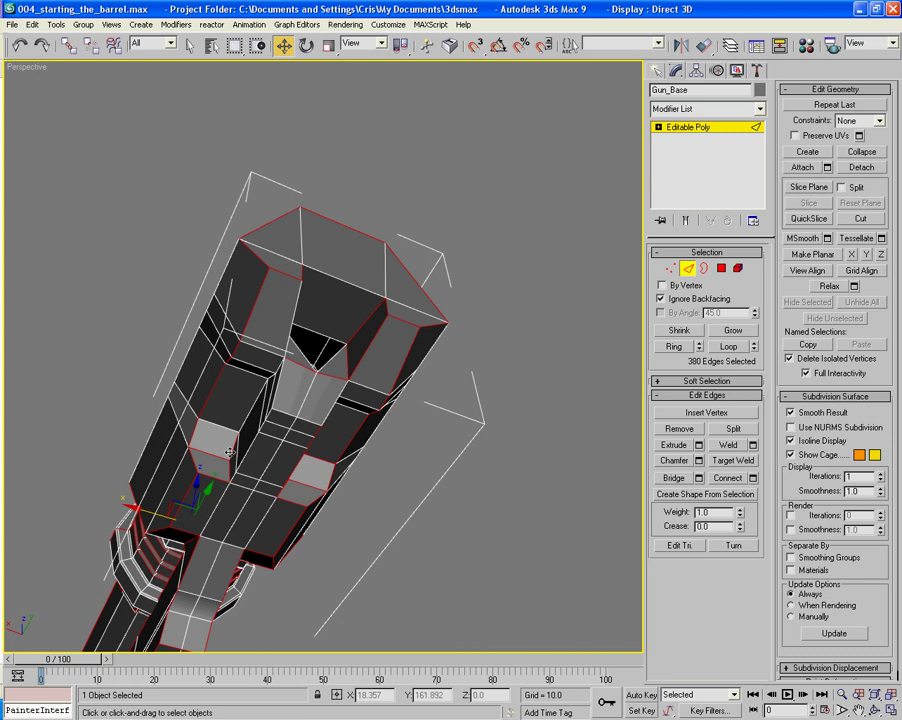
pyautogui.keyDown('ctrl'); pyautogui.click(251, 408); pyautogui.keyUp('ctrl')
pyautogui.keyDown('alt'); pyautogui.moveTo(251, 408); pyautogui.dragTo(340, 390, button='middle'); pyautogui.keyUp('alt')
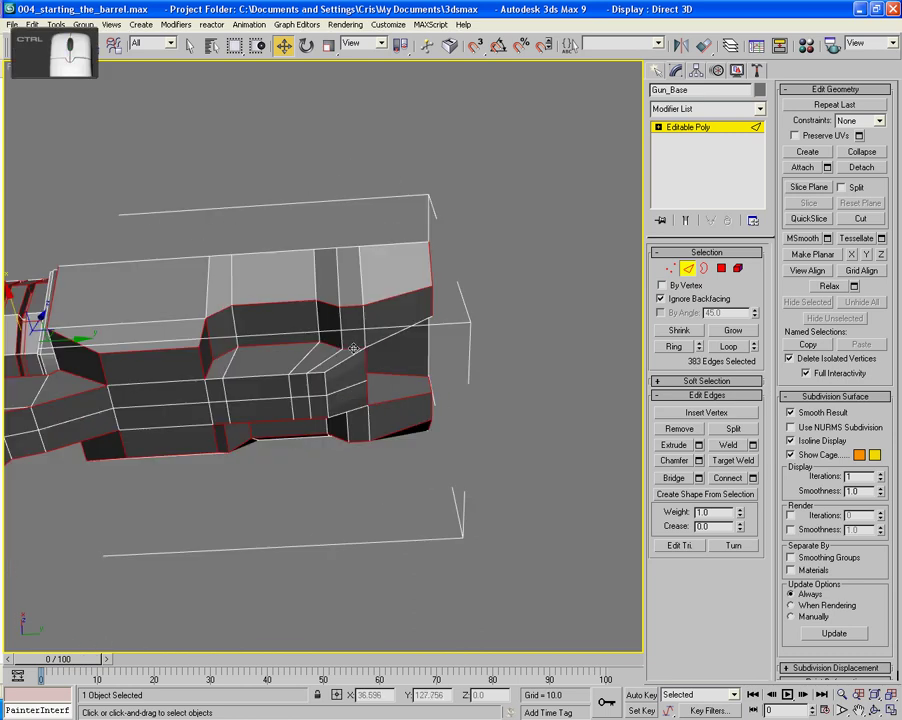
pyautogui.keyDown('alt'); pyautogui.moveTo(440, 357); pyautogui.dragTo(382, 385, button='middle'); pyautogui.keyUp('alt')
pyautogui.keyDown('ctrl'); pyautogui.click(221, 383); pyautogui.keyUp('ctrl')
# Step: Add the top front edge of the rear block, next to the ribbed neck, to the edge selection
pyautogui.scroll(2, 382, 385)
pyautogui.moveTo(447, 428); pyautogui.dragTo(348, 301, button='middle')
pyautogui.moveTo(281, 290); pyautogui.dragTo(285, 100, button='middle')
pyautogui.keyDown('alt'); pyautogui.moveTo(326, 187); pyautogui.dragTo(314, 255, button='middle'); pyautogui.keyUp('alt')
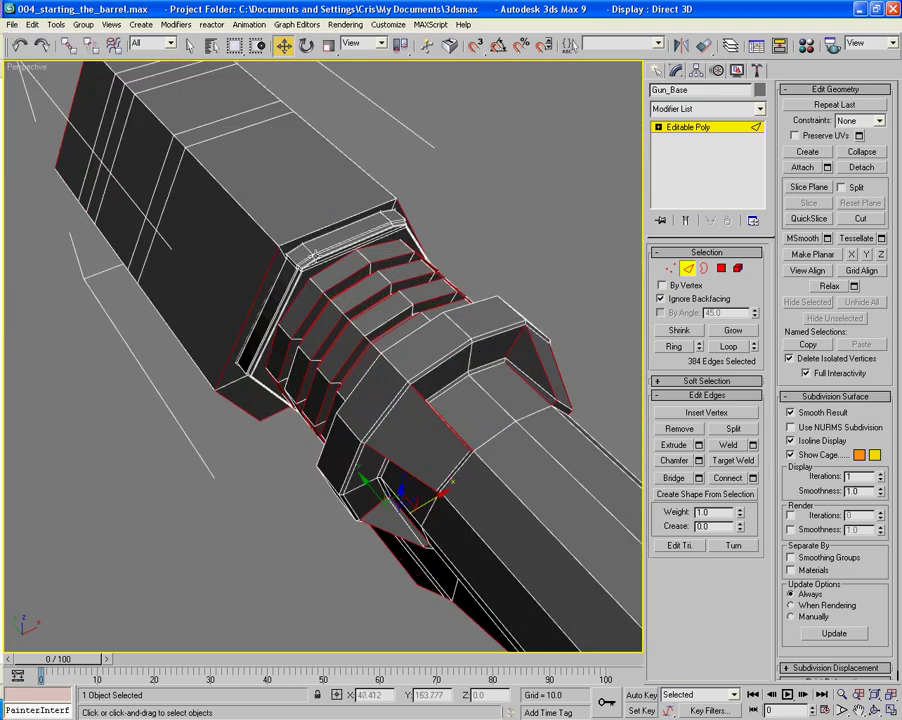
pyautogui.keyDown('ctrl'); pyautogui.click(310, 230); pyautogui.keyUp('ctrl')
pyautogui.keyDown('alt'); pyautogui.moveTo(392, 224); pyautogui.dragTo(229, 392, button='middle'); pyautogui.keyUp('alt')
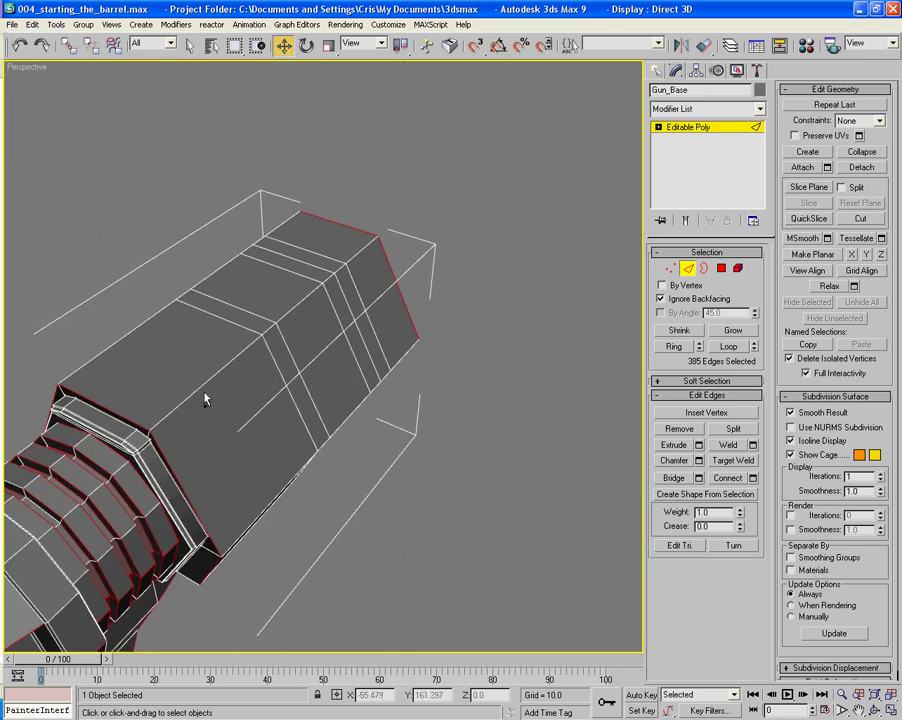
# Step: Add every segment of the rear block's two long top edges to the edge selection
pyautogui.keyDown('ctrl'); pyautogui.click(184, 296); pyautogui.keyUp('ctrl')
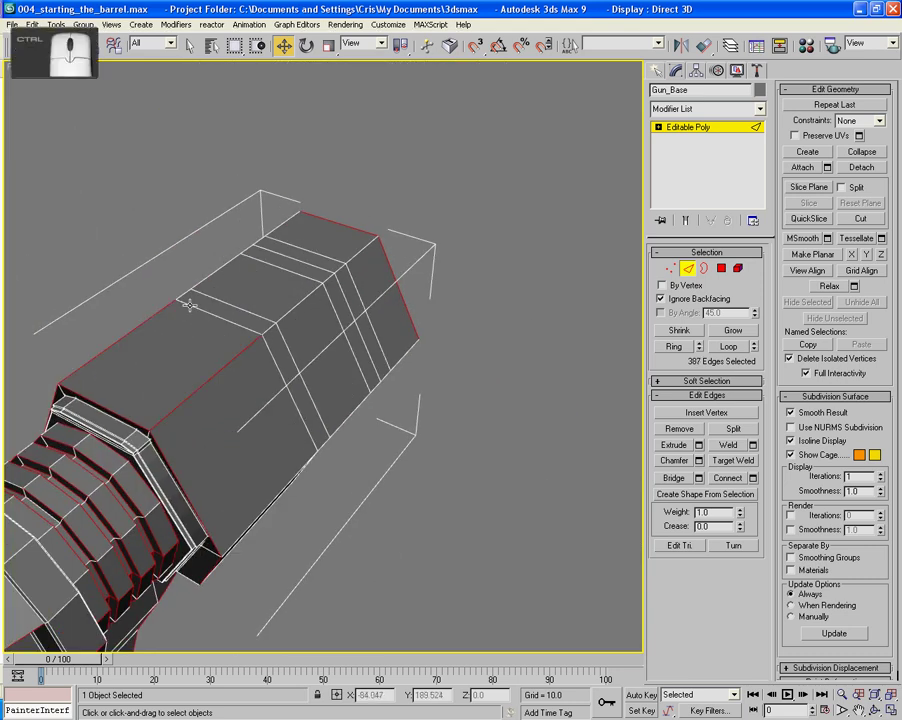
pyautogui.keyDown('ctrl'); pyautogui.click(283, 313); pyautogui.keyUp('ctrl')
pyautogui.keyDown('ctrl'); pyautogui.click(235, 256); pyautogui.keyUp('ctrl')
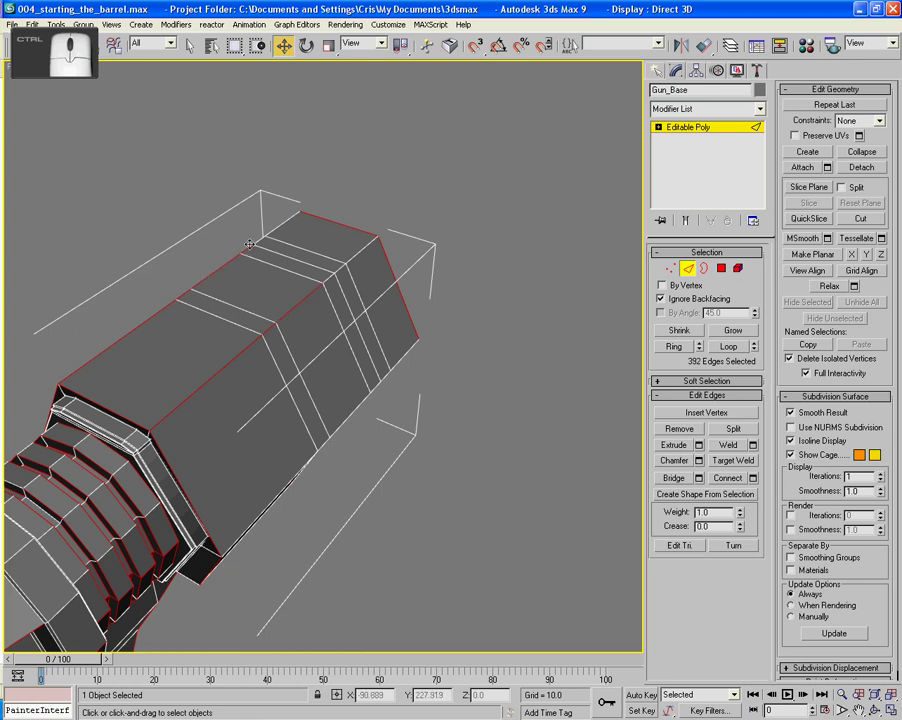
pyautogui.keyDown('ctrl'); pyautogui.click(257, 238); pyautogui.keyUp('ctrl')
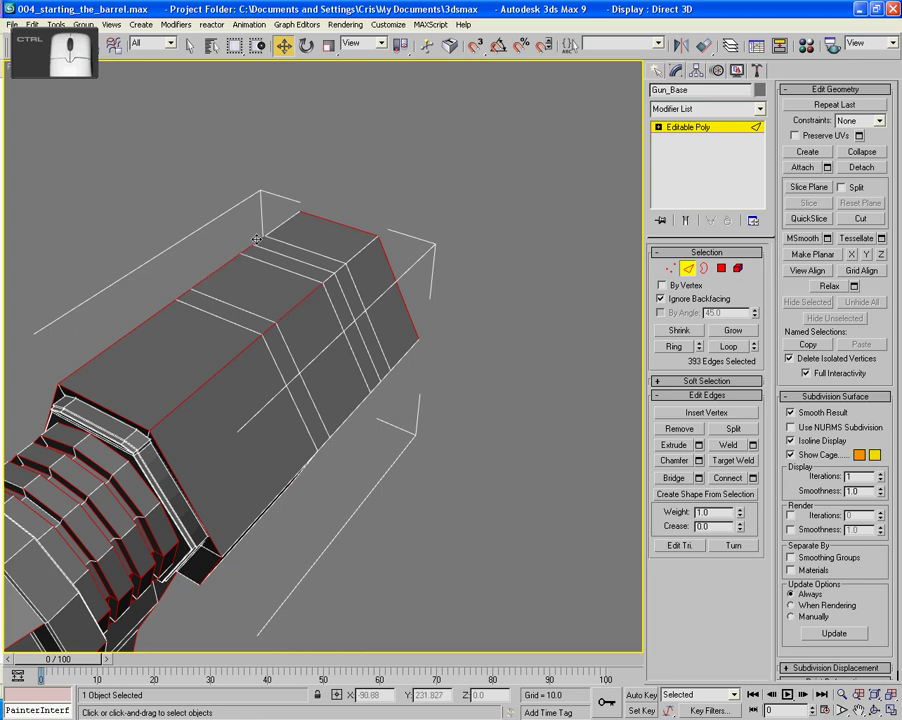
pyautogui.keyDown('ctrl'); pyautogui.click(338, 269); pyautogui.keyUp('ctrl')
pyautogui.keyDown('ctrl'); pyautogui.click(349, 261); pyautogui.keyUp('ctrl')
pyautogui.scroll(-4, 349, 261)
pyautogui.moveTo(349, 261); pyautogui.dragTo(412, 200, button='middle')
pyautogui.keyDown('ctrl'); pyautogui.click(166, 281); pyautogui.keyUp('ctrl')
pyautogui.moveTo(217, 303); pyautogui.dragTo(296, 262, button='middle')
pyautogui.moveTo(217, 242)
pyautogui.keyDown('alt'); pyautogui.mouseDown(button='middle')
pyautogui.moveTo(143, 244)
pyautogui.moveTo(376, 252)
pyautogui.moveTo(397, 230)
pyautogui.moveTo(217, 243)
pyautogui.mouseUp(button='middle'); pyautogui.keyUp('alt')
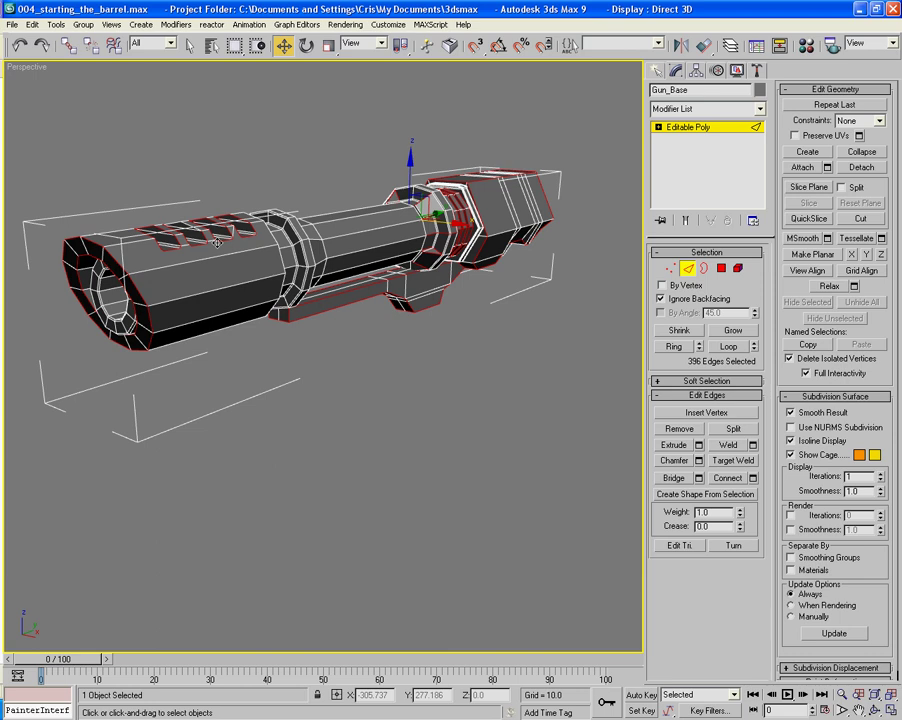
# Step: Chamfer the selected edges by 0.2 and clear the edge selection
pyautogui.click(699, 460)
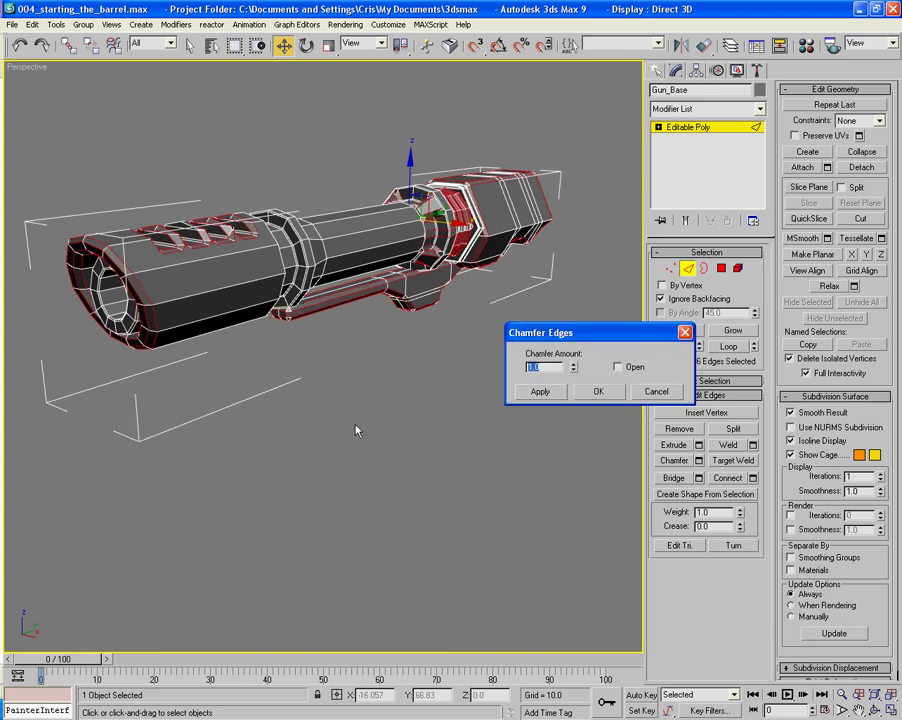
pyautogui.keyDown('alt'); pyautogui.moveTo(415, 393); pyautogui.dragTo(309, 428, button='middle'); pyautogui.keyUp('alt')
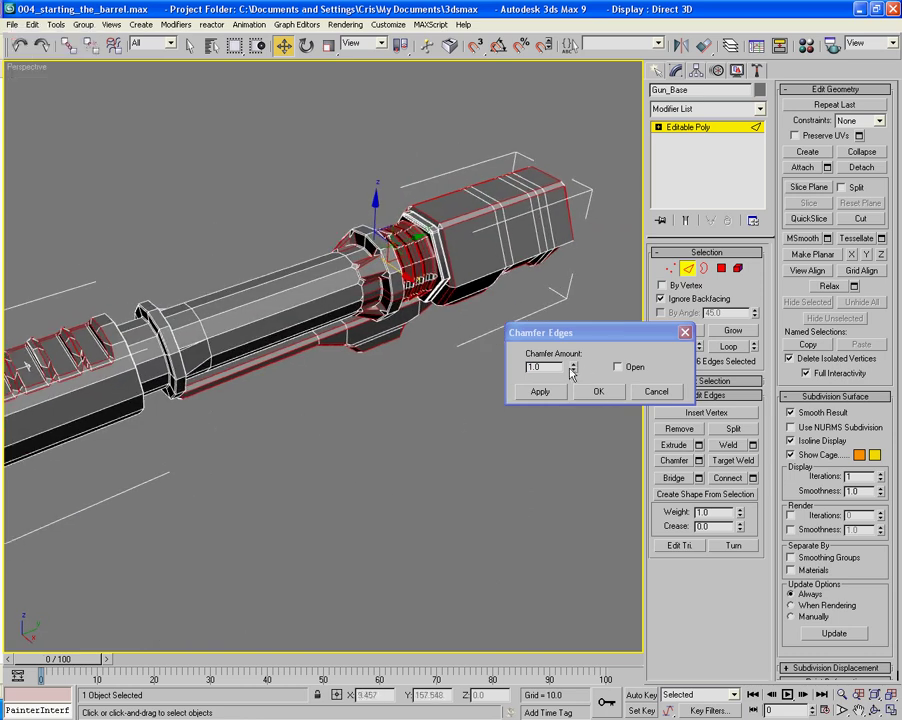
pyautogui.moveTo(573, 373); pyautogui.dragTo(584, 416)
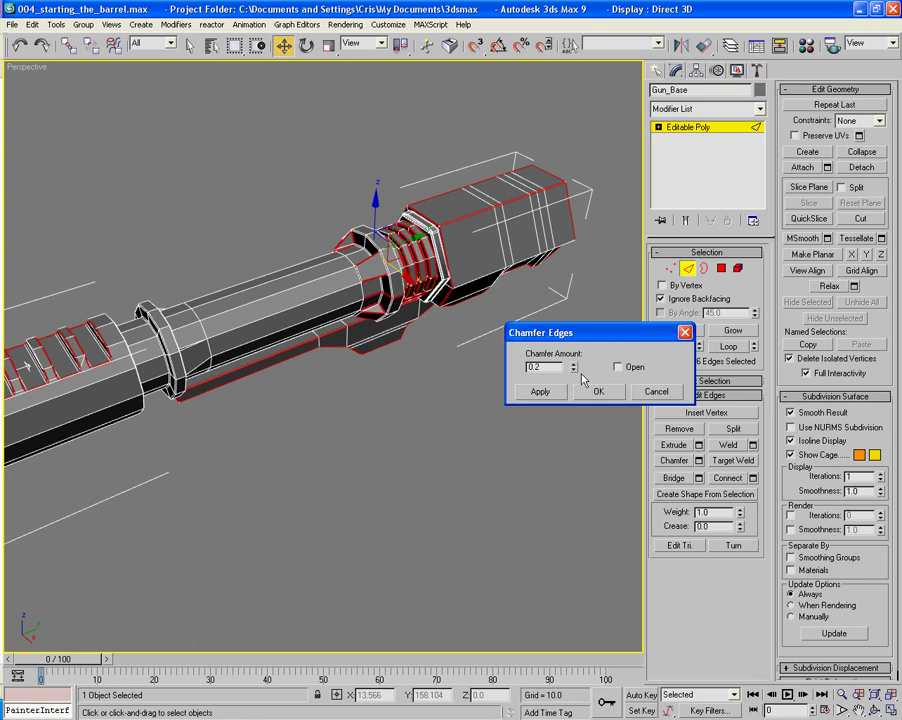
pyautogui.click(588, 397)
pyautogui.click(342, 482)
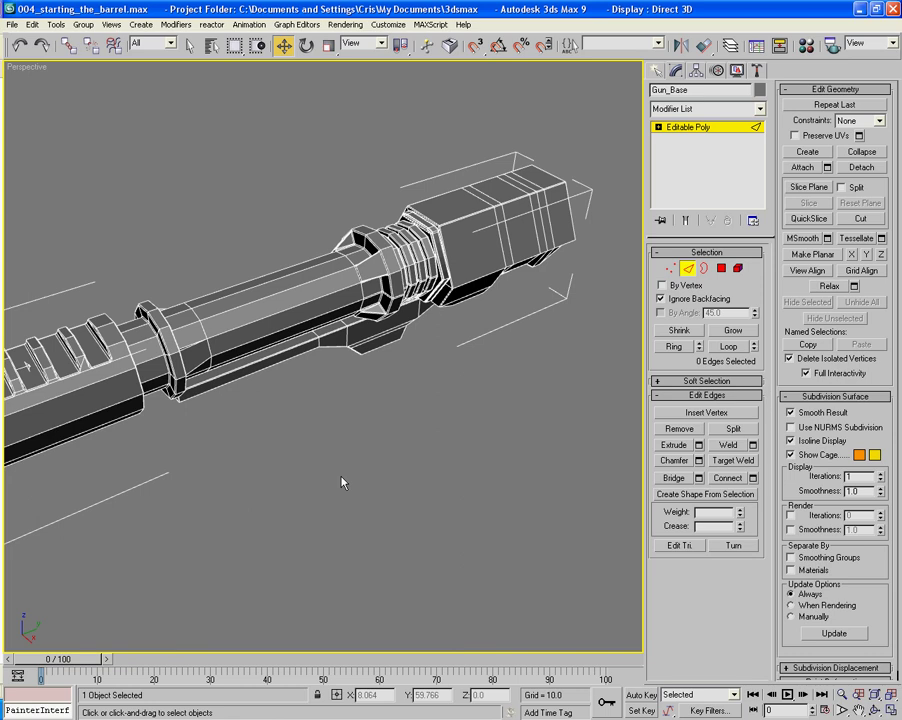
# Step: Examine the chamfered edges around the barrel's top slots and collar for stray geometry
pyautogui.moveTo(178, 487); pyautogui.dragTo(291, 429, button='middle')
pyautogui.scroll(8, 308, 462)
pyautogui.scroll(-5, 283, 368)
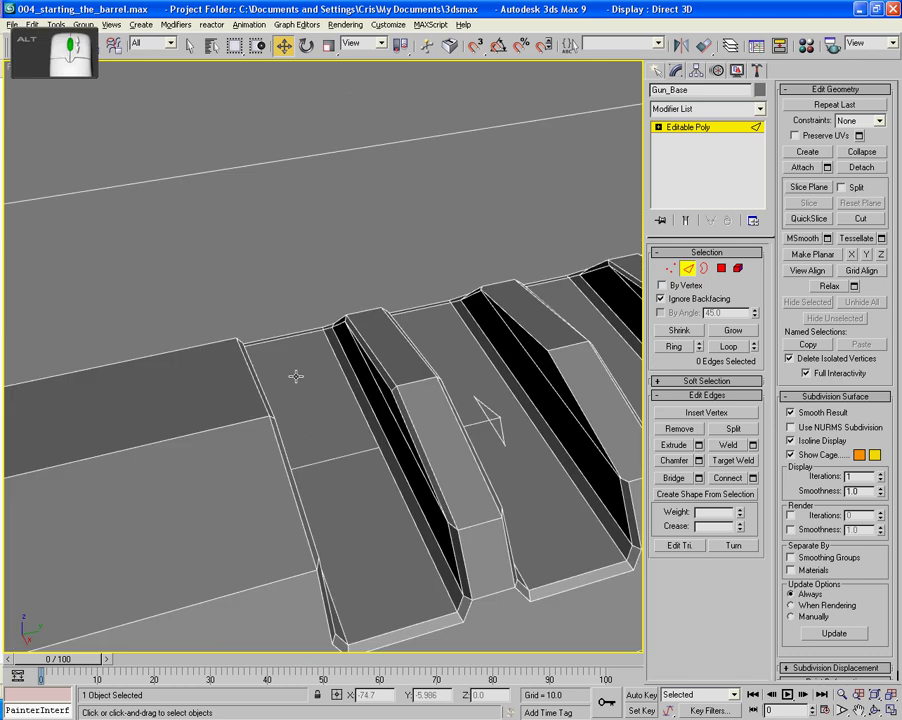
pyautogui.keyDown('alt'); pyautogui.moveTo(297, 381); pyautogui.dragTo(330, 370, button='middle'); pyautogui.keyUp('alt')
pyautogui.click(668, 271)
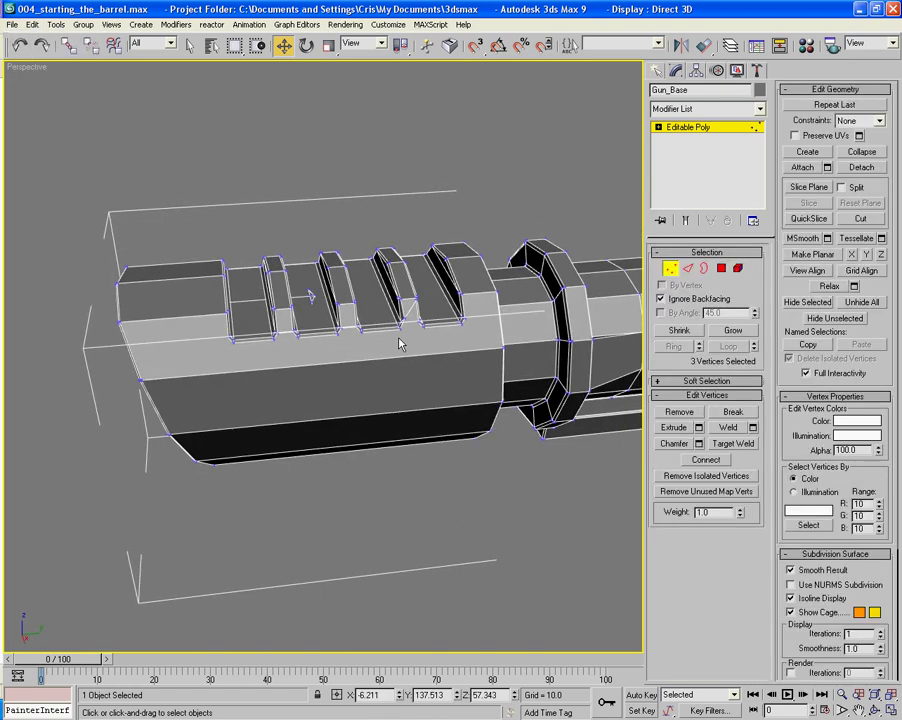
pyautogui.moveTo(378, 330); pyautogui.dragTo(425, 348, button='middle')
pyautogui.keyDown('alt'); pyautogui.moveTo(443, 293); pyautogui.dragTo(438, 306, button='middle'); pyautogui.keyUp('alt')
pyautogui.keyDown('alt'); pyautogui.moveTo(354, 255); pyautogui.dragTo(395, 318, button='middle'); pyautogui.keyUp('alt')
pyautogui.moveTo(354, 202); pyautogui.dragTo(365, 230)
pyautogui.click(418, 164)
pyautogui.keyDown('alt'); pyautogui.moveTo(418, 164); pyautogui.dragTo(451, 242, button='middle'); pyautogui.keyUp('alt')
pyautogui.scroll(-1, 451, 242)
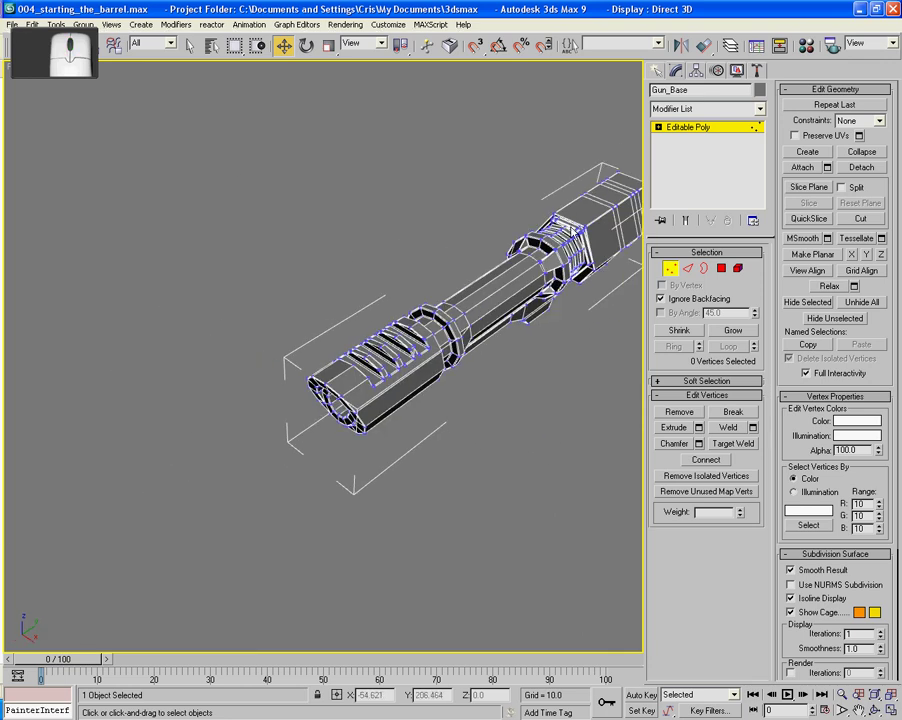
# Step: Check from the top view how the barrel and ribbed neck line up with the rear block
pyautogui.click(671, 269)
pyautogui.click(431, 184)
pyautogui.keyDown('alt'); pyautogui.moveTo(382, 192); pyautogui.dragTo(346, 294, button='middle'); pyautogui.keyUp('alt')
pyautogui.scroll(4, 299, 283)
pyautogui.press('t')
pyautogui.click(365, 344)
pyautogui.click(721, 268)
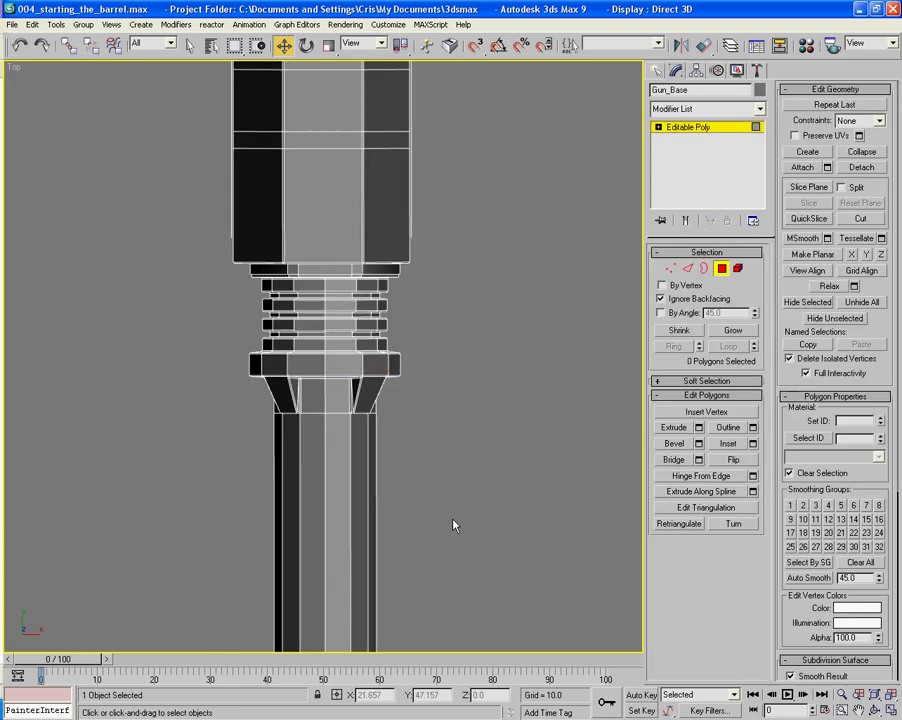
pyautogui.click(362, 186)
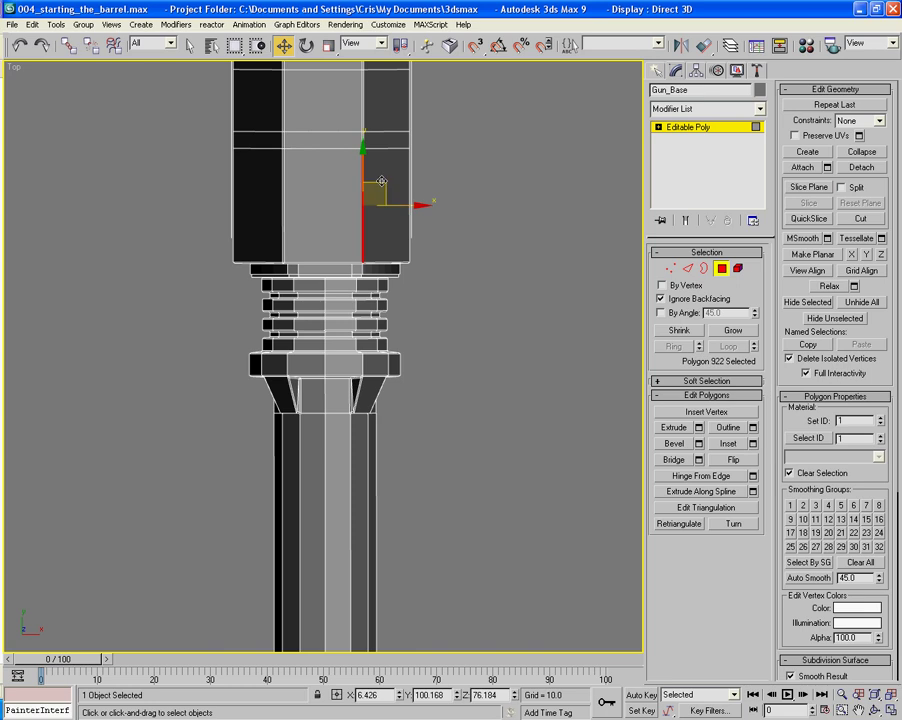
# Step: Select every element except the rear block and move them about -0.6 along X to centre them on the block
pyautogui.click(738, 268)
pyautogui.click(373, 228)
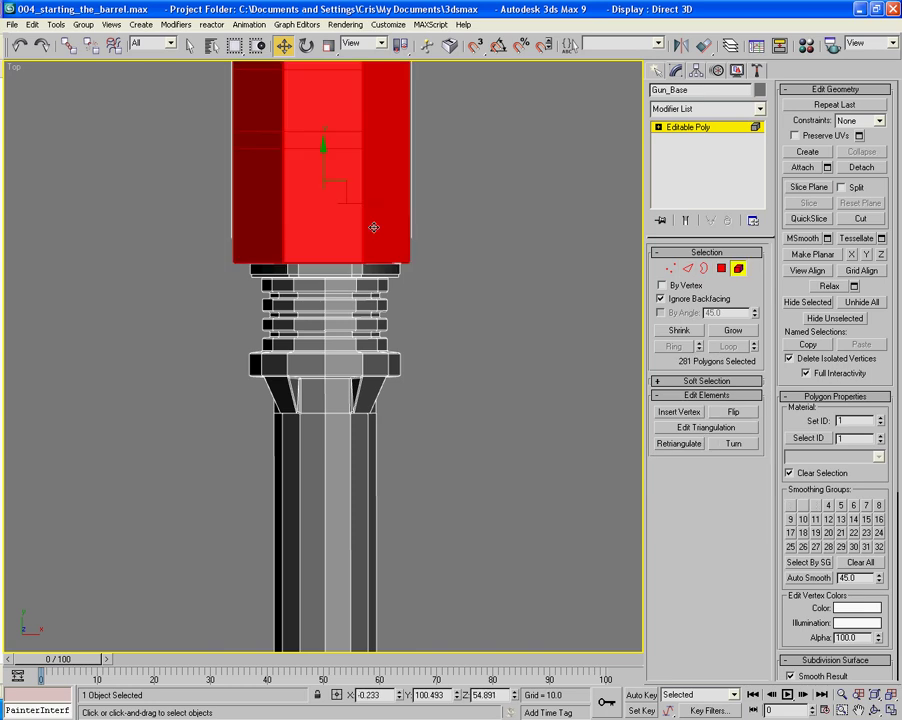
pyautogui.hotkey('ctrl', 'i')
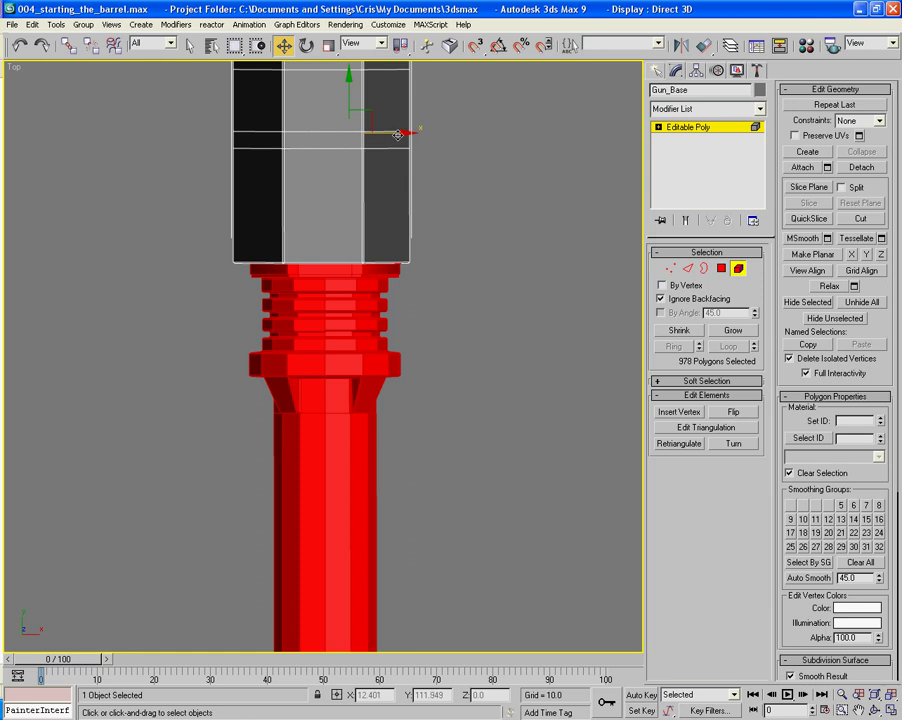
pyautogui.moveTo(397, 133); pyautogui.dragTo(394, 131)
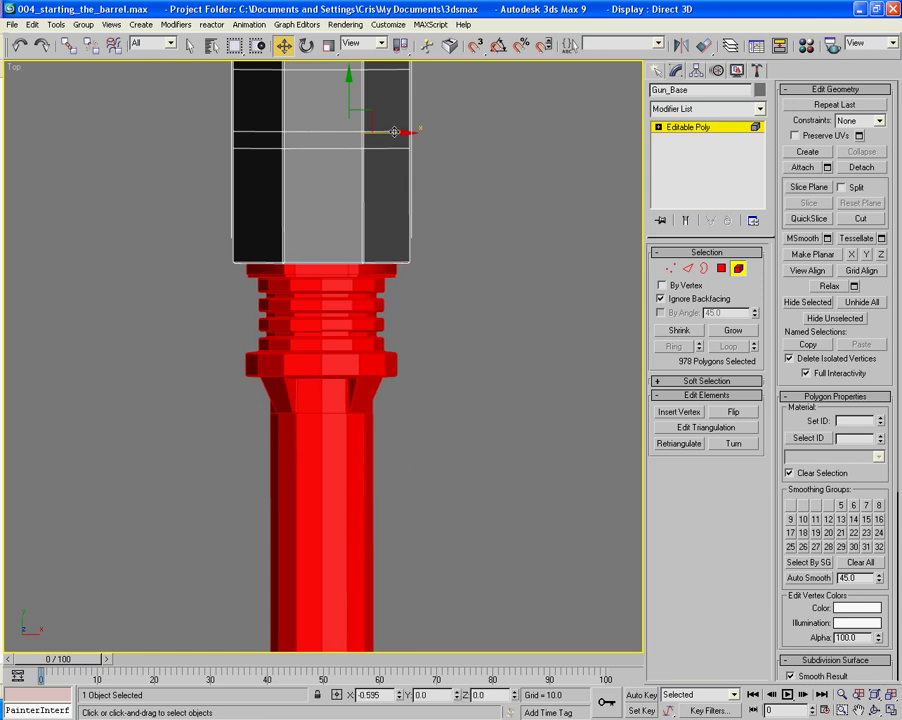
pyautogui.click(737, 271)
pyautogui.click(497, 297)
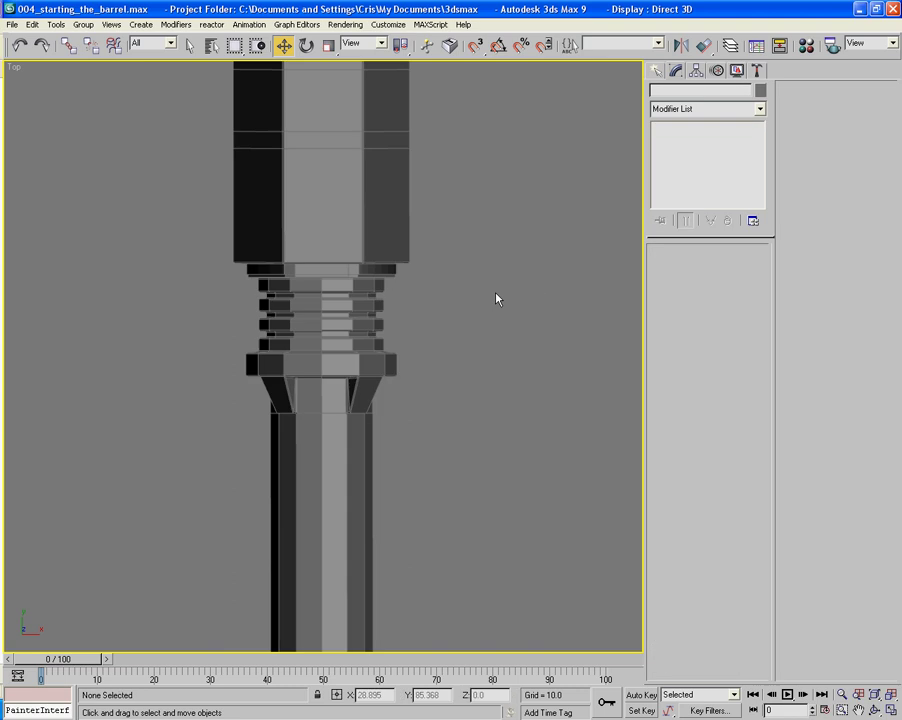
# Step: Examine the whole gun and its rear end in perspective with the edged faces display off
pyautogui.press('p')
pyautogui.scroll(-5, 497, 298)
pyautogui.keyDown('alt'); pyautogui.moveTo(443, 406); pyautogui.dragTo(401, 294, button='middle'); pyautogui.keyUp('alt')
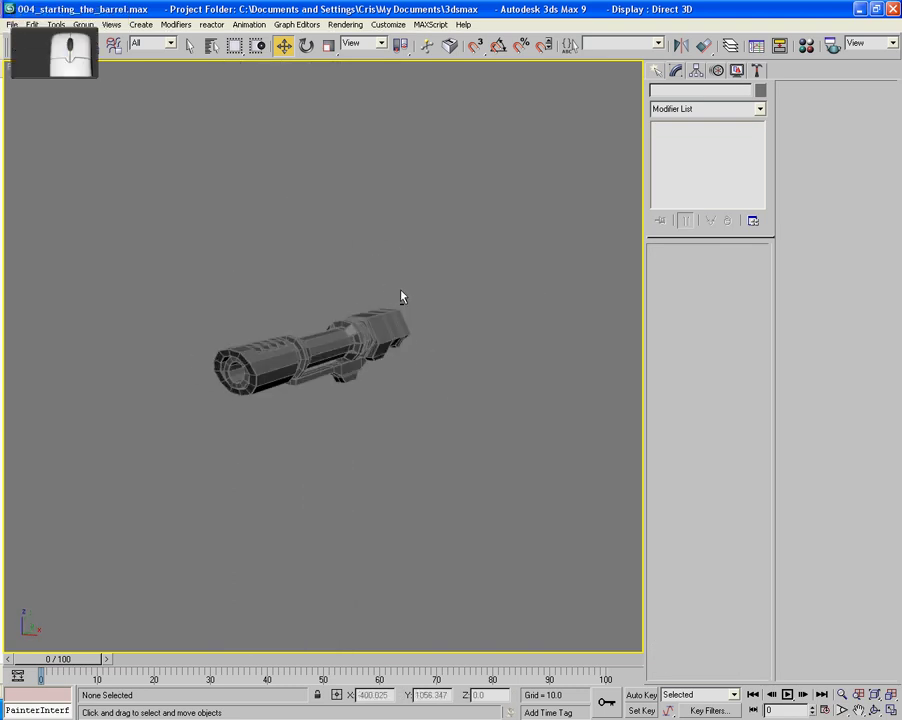
pyautogui.press('F4')
pyautogui.keyDown('alt'); pyautogui.moveTo(407, 362); pyautogui.dragTo(271, 347, button='middle'); pyautogui.keyUp('alt')
pyautogui.scroll(10, 271, 347)
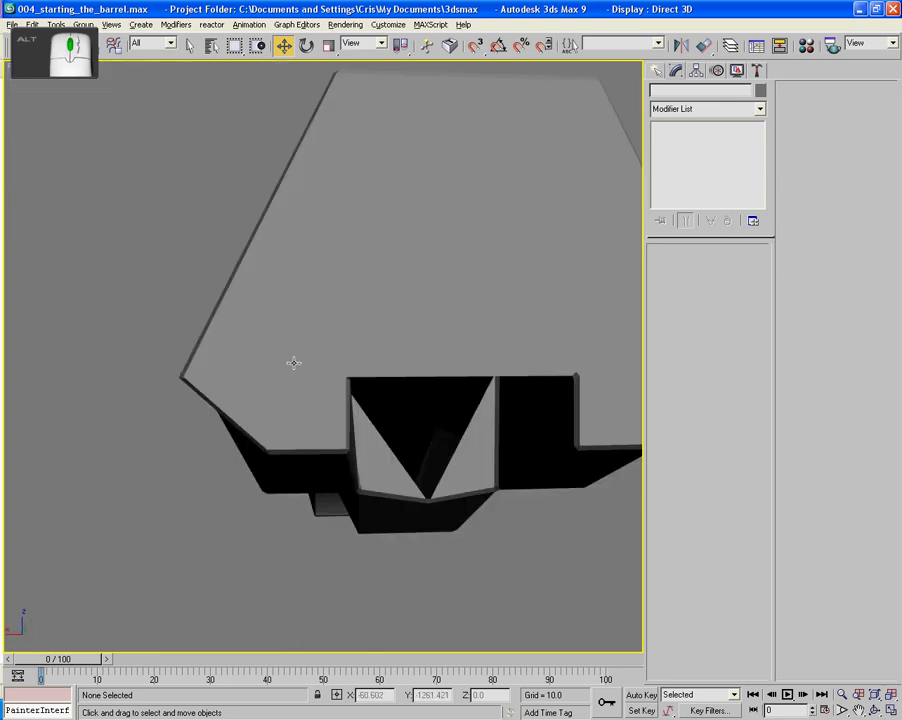
# Step: Show the edged faces again and cap the open triangular border at the rear of Gun_Base
pyautogui.press('F4')
pyautogui.click(286, 361)
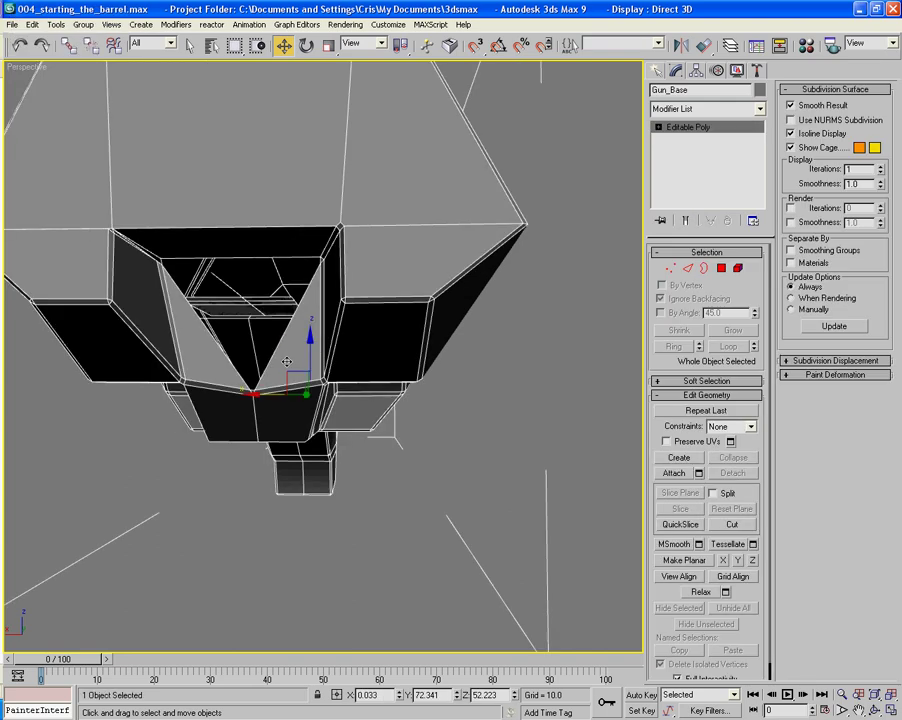
pyautogui.click(704, 268)
pyautogui.click(278, 346)
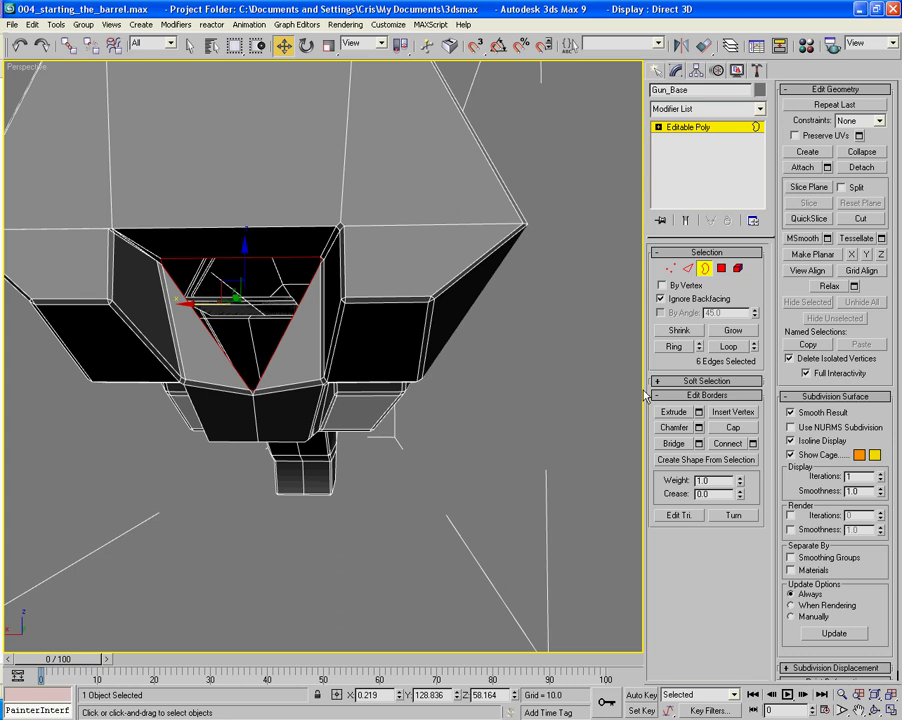
pyautogui.click(748, 429)
pyautogui.moveTo(450, 408); pyautogui.dragTo(485, 432, button='middle')
pyautogui.scroll(5, 479, 415)
pyautogui.scroll(-5, 486, 438)
pyautogui.keyDown('alt'); pyautogui.moveTo(402, 420); pyautogui.dragTo(362, 413, button='middle'); pyautogui.keyUp('alt')
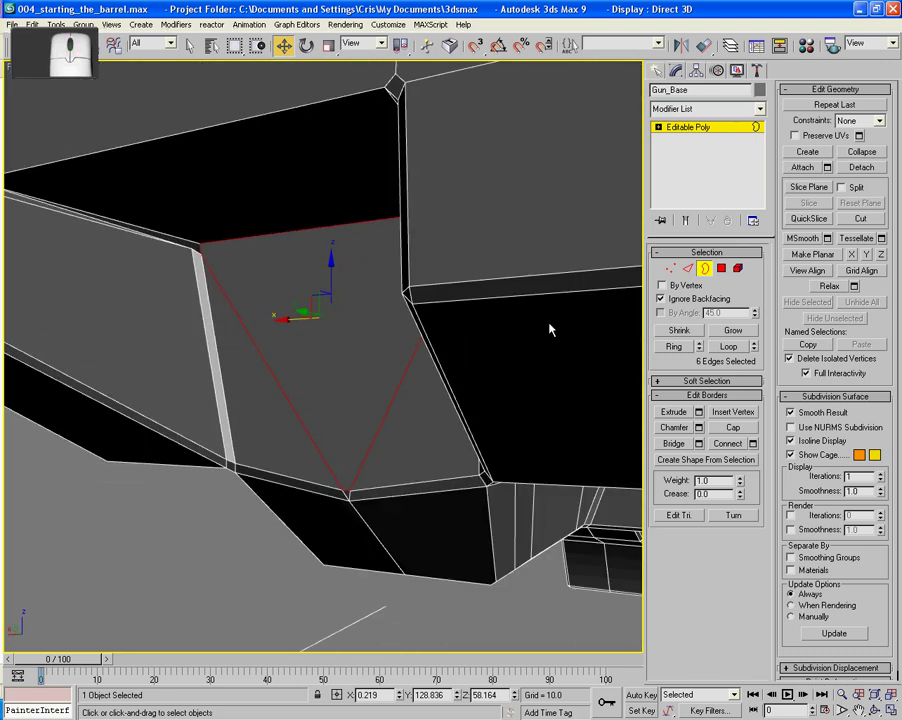
# Step: Delete the small corner polygon beside the rear face and the thin chamfer strip running along the adjoining upper edge
pyautogui.click(719, 272)
pyautogui.click(192, 249)
pyautogui.keyDown('alt'); pyautogui.moveTo(194, 255); pyautogui.dragTo(278, 268, button='middle'); pyautogui.keyUp('alt')
pyautogui.press('Delete')
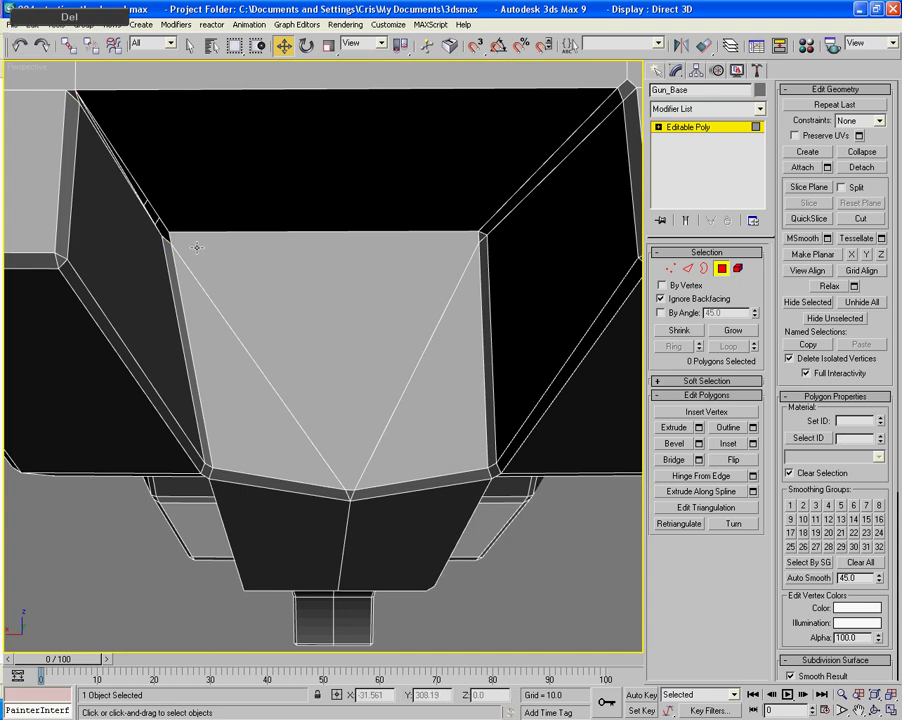
pyautogui.moveTo(171, 292); pyautogui.dragTo(165, 357, button='middle')
pyautogui.click(92, 268)
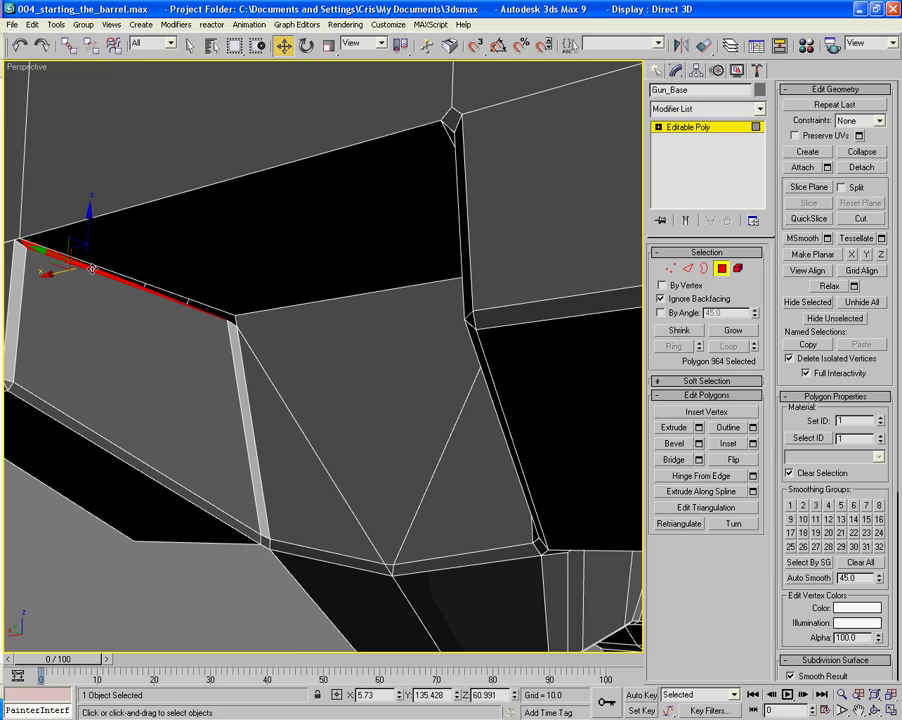
pyautogui.press('Delete')
# Step: Create a small triangular polygon to fill the chamfered corner beside the rear face
pyautogui.moveTo(306, 309)
pyautogui.keyDown('alt'); pyautogui.mouseDown(button='middle')
pyautogui.moveTo(362, 310)
pyautogui.moveTo(362, 302)
pyautogui.moveTo(314, 320)
pyautogui.moveTo(340, 312)
pyautogui.mouseUp(button='middle'); pyautogui.keyUp('alt')
pyautogui.scroll(3, 314, 320)
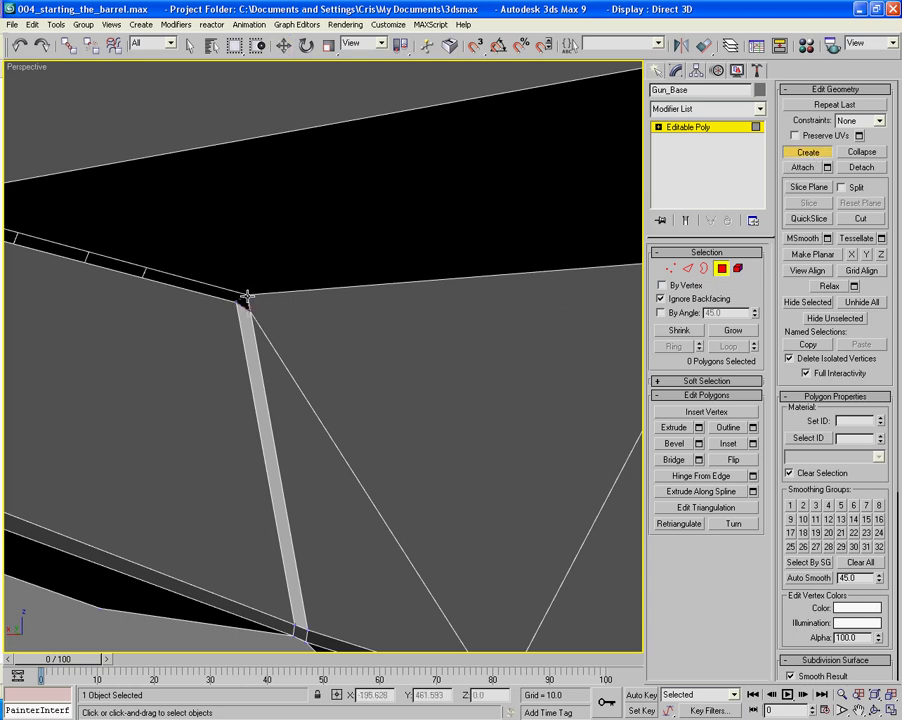
pyautogui.moveTo(198, 335); pyautogui.dragTo(270, 386, button='middle')
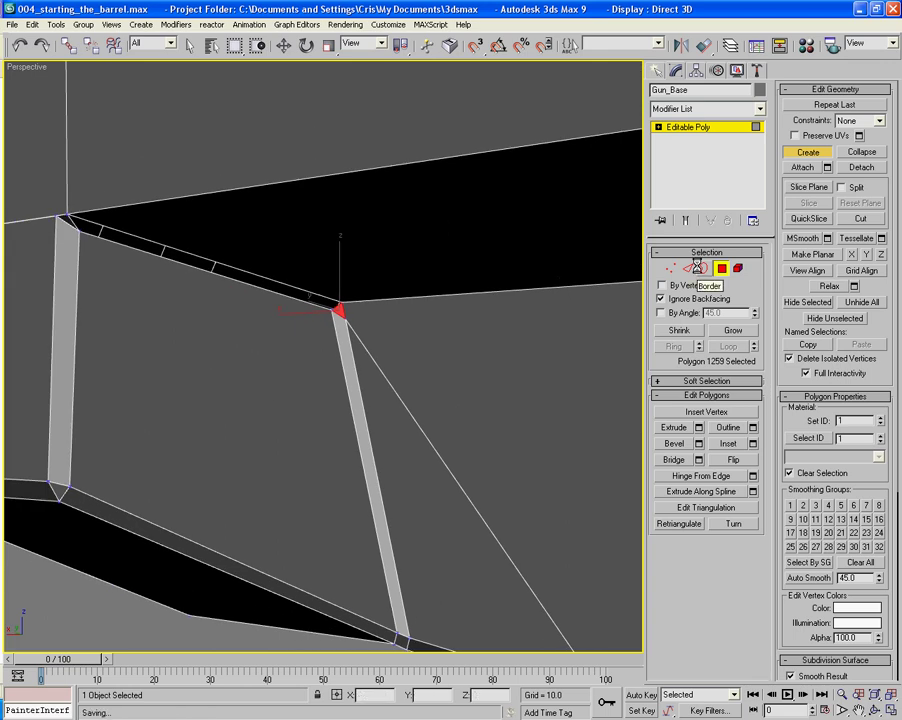
# Step: Select the open border of the thin gap next to the new corner triangle and cap it
pyautogui.click(702, 269)
pyautogui.click(329, 300)
pyautogui.press('w')
pyautogui.click(326, 299)
pyautogui.moveTo(451, 402); pyautogui.dragTo(403, 397, button='middle')
pyautogui.scroll(-3, 403, 397)
pyautogui.moveTo(480, 389); pyautogui.dragTo(404, 403, button='middle')
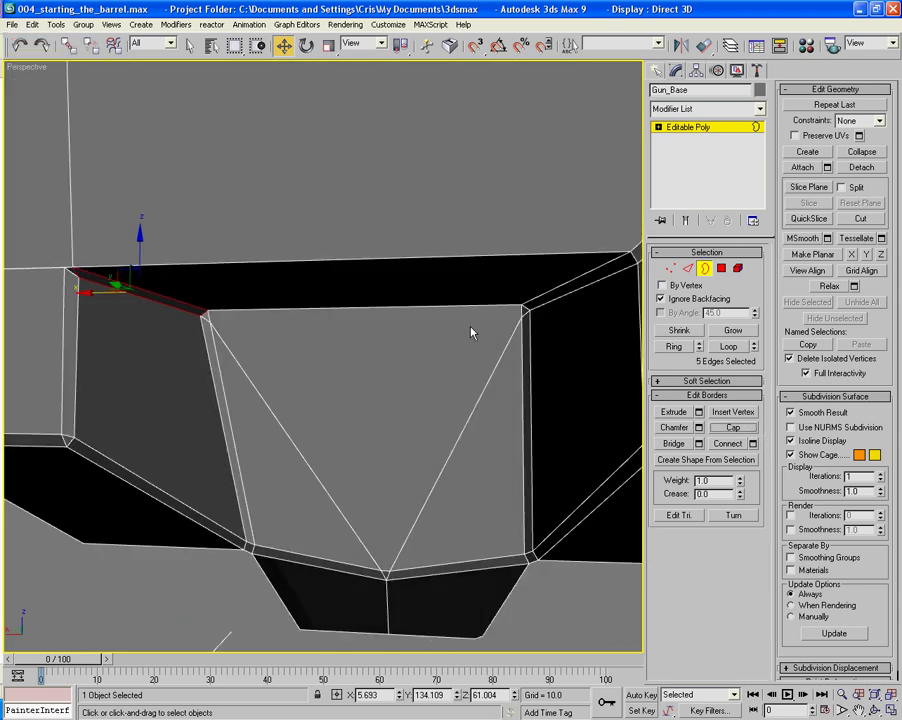
# Step: Cut a new edge across the rear face just below its upper edge, joining the chamfered corners on both sides
pyautogui.click(848, 222)
pyautogui.click(522, 316)
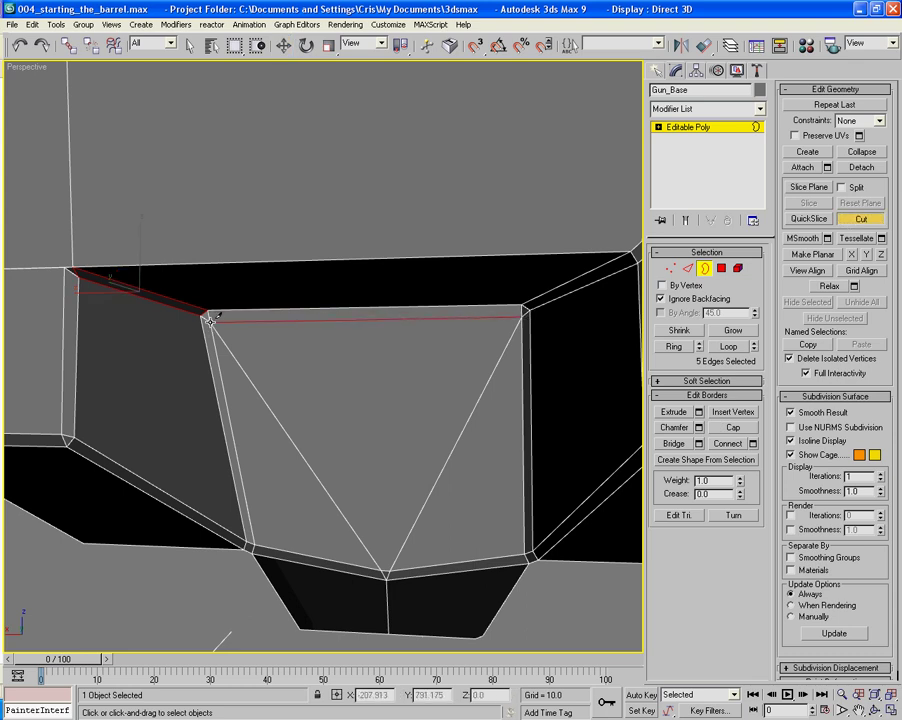
pyautogui.keyDown('alt'); pyautogui.moveTo(310, 331); pyautogui.dragTo(426, 328, button='middle'); pyautogui.keyUp('alt')
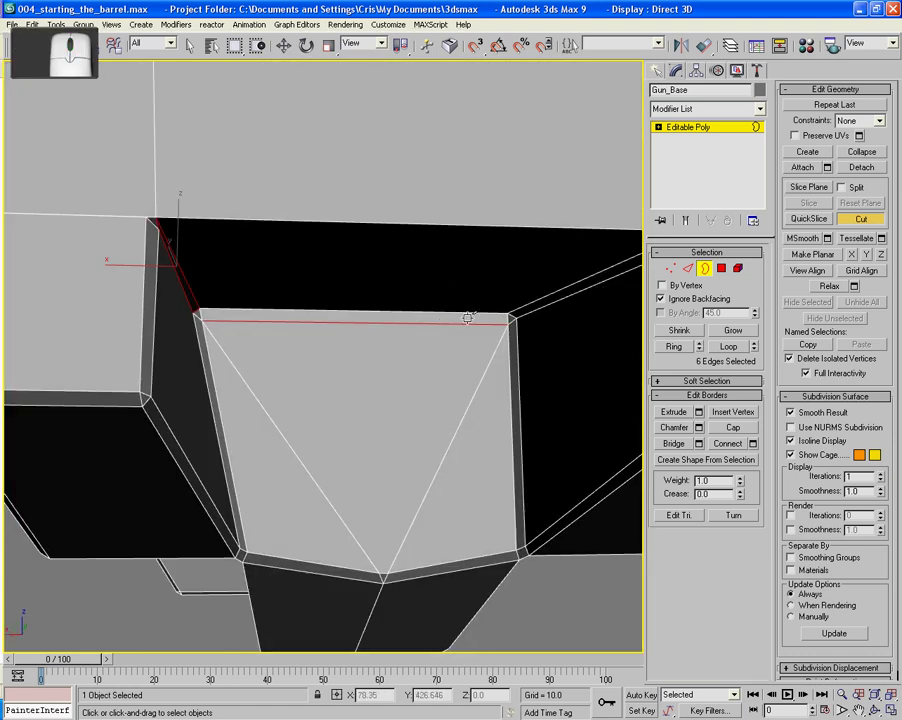
pyautogui.press('w')
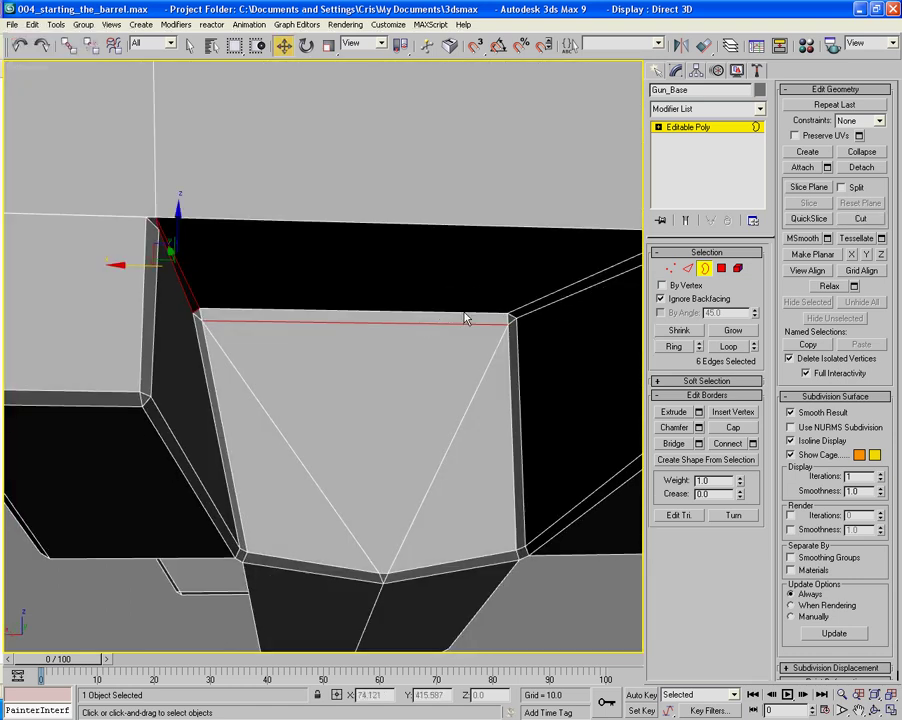
# Step: Select the newly cut edge across the rear face and shift it slightly to shape the bevel, then deselect it
pyautogui.click(687, 268)
pyautogui.click(398, 320)
pyautogui.moveTo(398, 316)
pyautogui.keyDown('alt'); pyautogui.mouseDown(button='middle')
pyautogui.moveTo(395, 333)
pyautogui.moveTo(392, 310)
pyautogui.mouseUp(button='middle'); pyautogui.keyUp('alt')
pyautogui.moveTo(374, 304); pyautogui.dragTo(379, 305)
pyautogui.click(411, 356)
# Step: Unhide all objects and show the whole gun on its tripod with the edged faces display off
pyautogui.keyDown('alt'); pyautogui.moveTo(411, 356); pyautogui.dragTo(437, 421, button='middle'); pyautogui.keyUp('alt')
pyautogui.scroll(-6, 430, 440)
pyautogui.rightClick(422, 453)
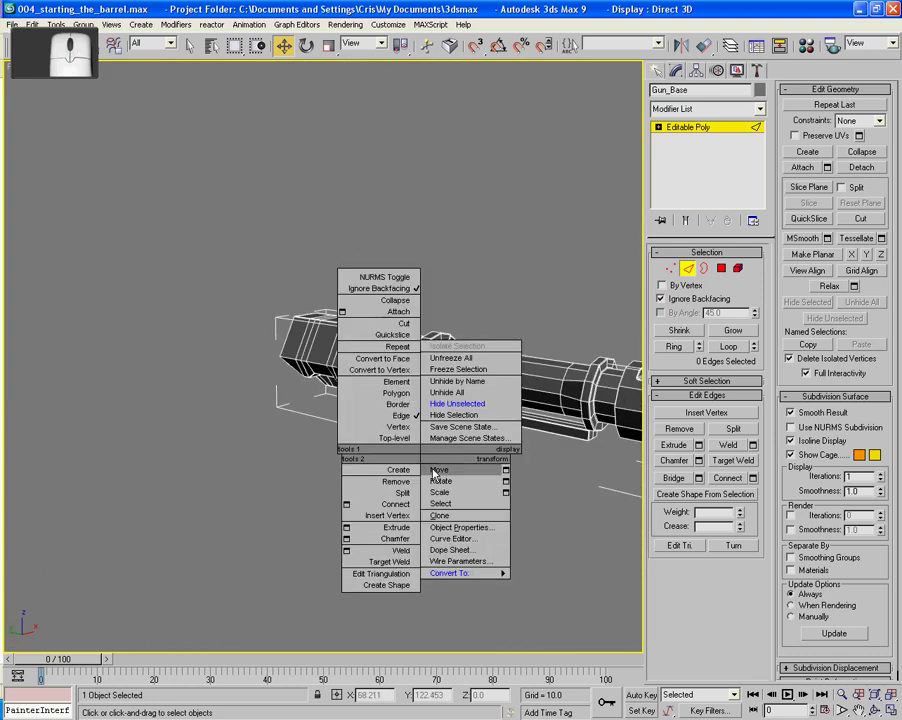
pyautogui.click(463, 393)
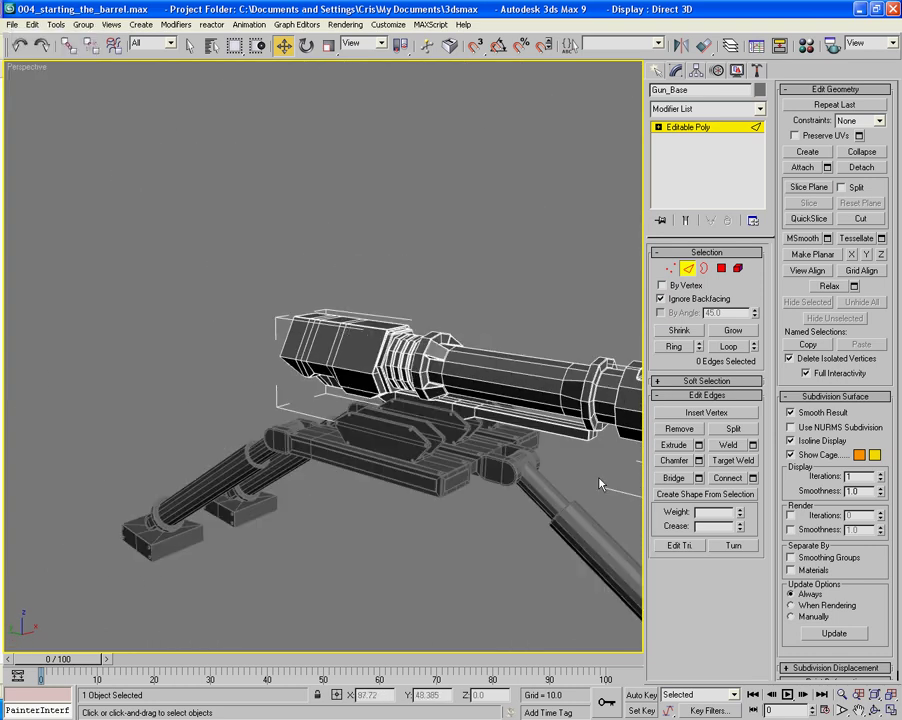
pyautogui.scroll(-4, 420, 483)
pyautogui.keyDown('alt'); pyautogui.moveTo(420, 484); pyautogui.dragTo(533, 505, button='middle'); pyautogui.keyUp('alt')
pyautogui.press('F4')
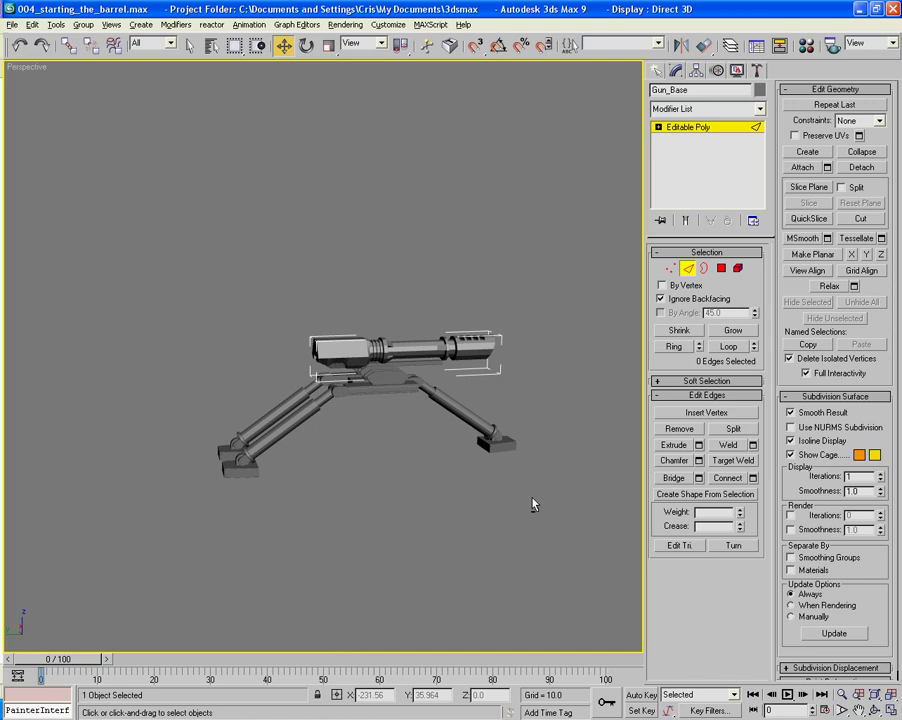